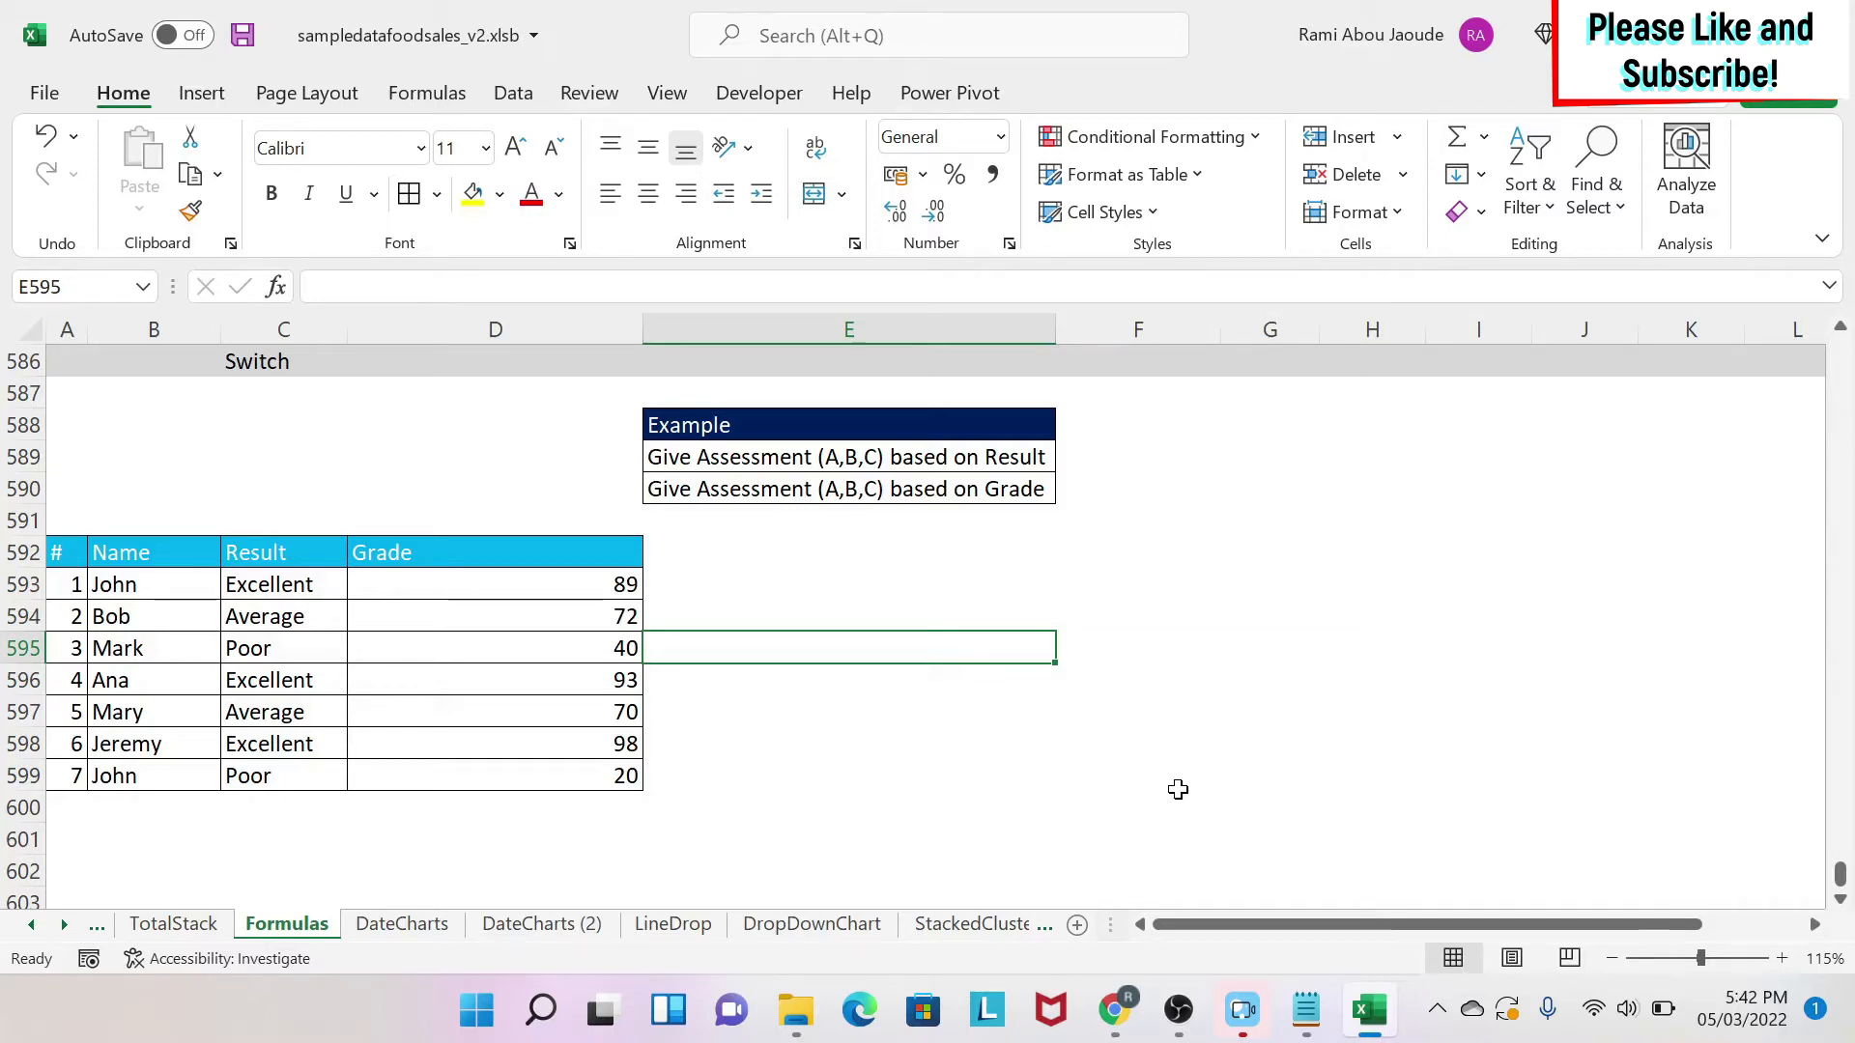
Examine the example tasks and the name, result and grade table.
{"action": "key", "text": "Up"}
{"action": "key", "text": "Up"}
{"action": "key", "text": "Up"}
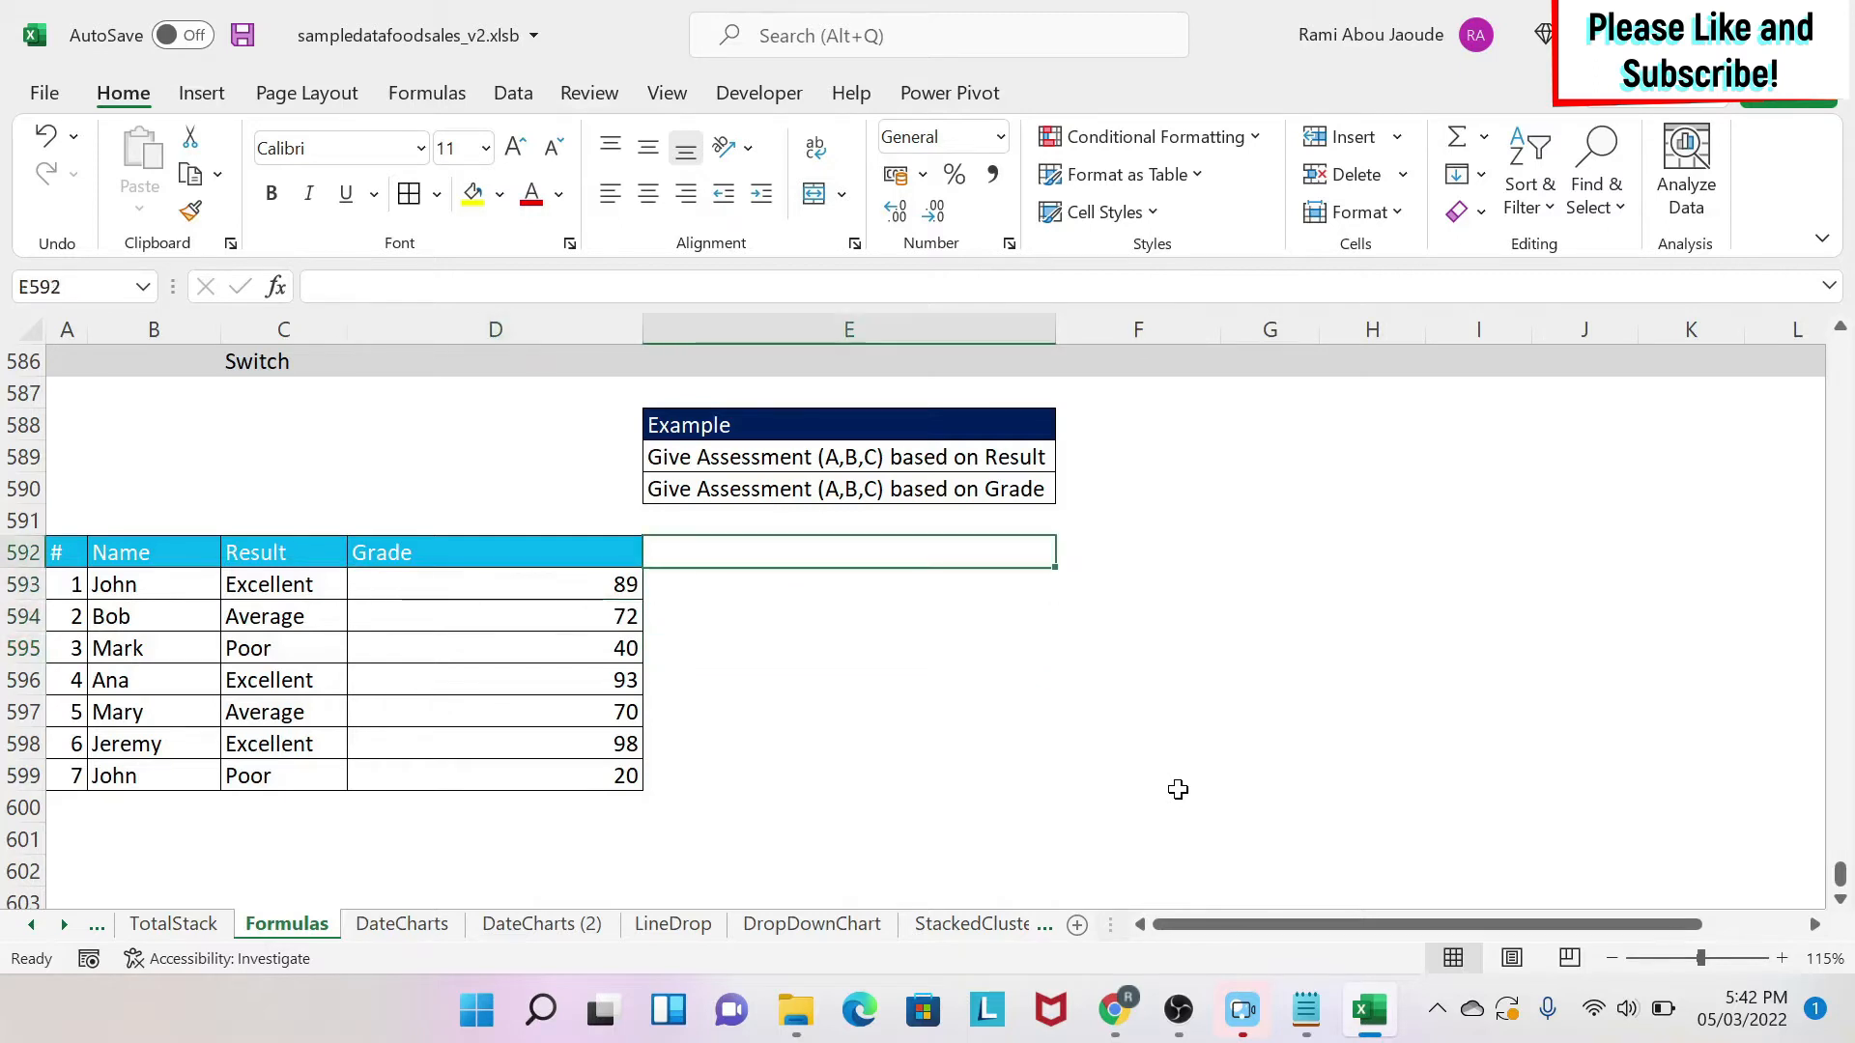
{"action": "key", "text": "Up"}
{"action": "key", "text": "Up"}
{"action": "key", "text": "Up"}
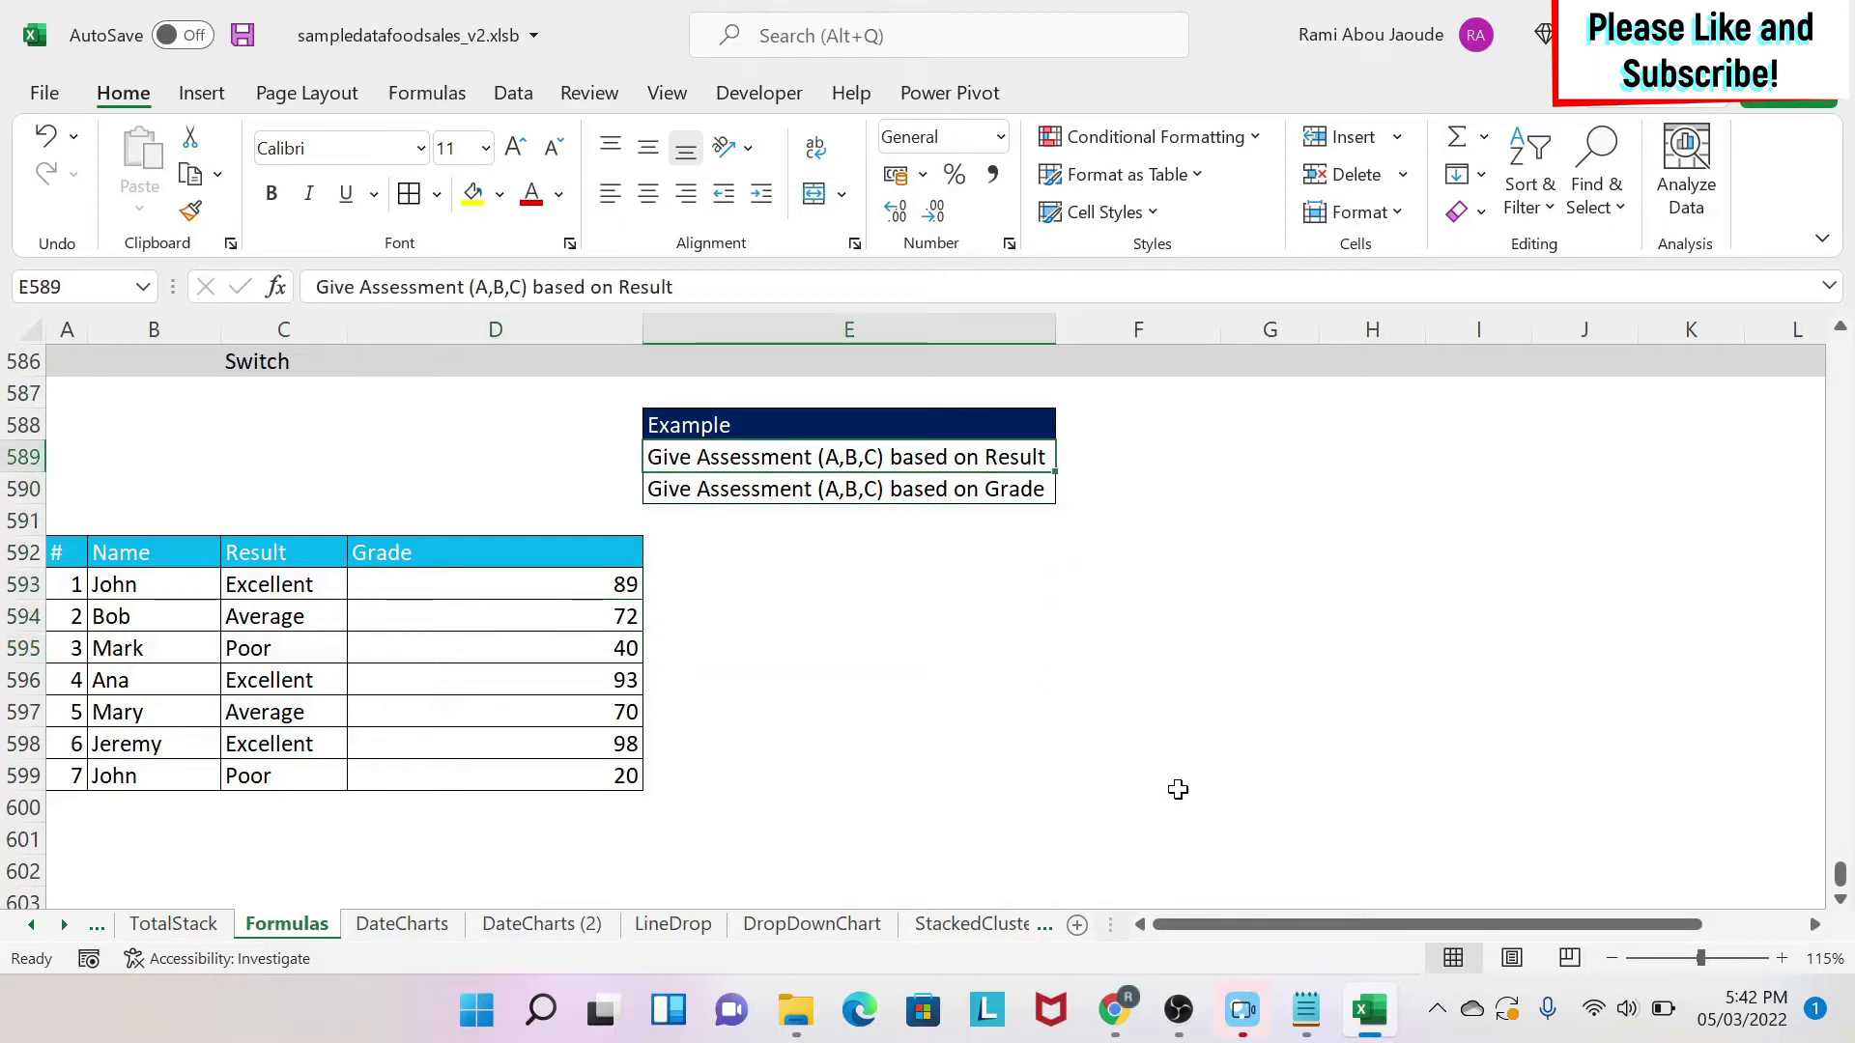
{"action": "key", "text": "Left"}
{"action": "key", "text": "Left"}
{"action": "key", "text": "Down"}
{"action": "key", "text": "Down"}
{"action": "key", "text": "Down"}
{"action": "key", "text": "Down"}
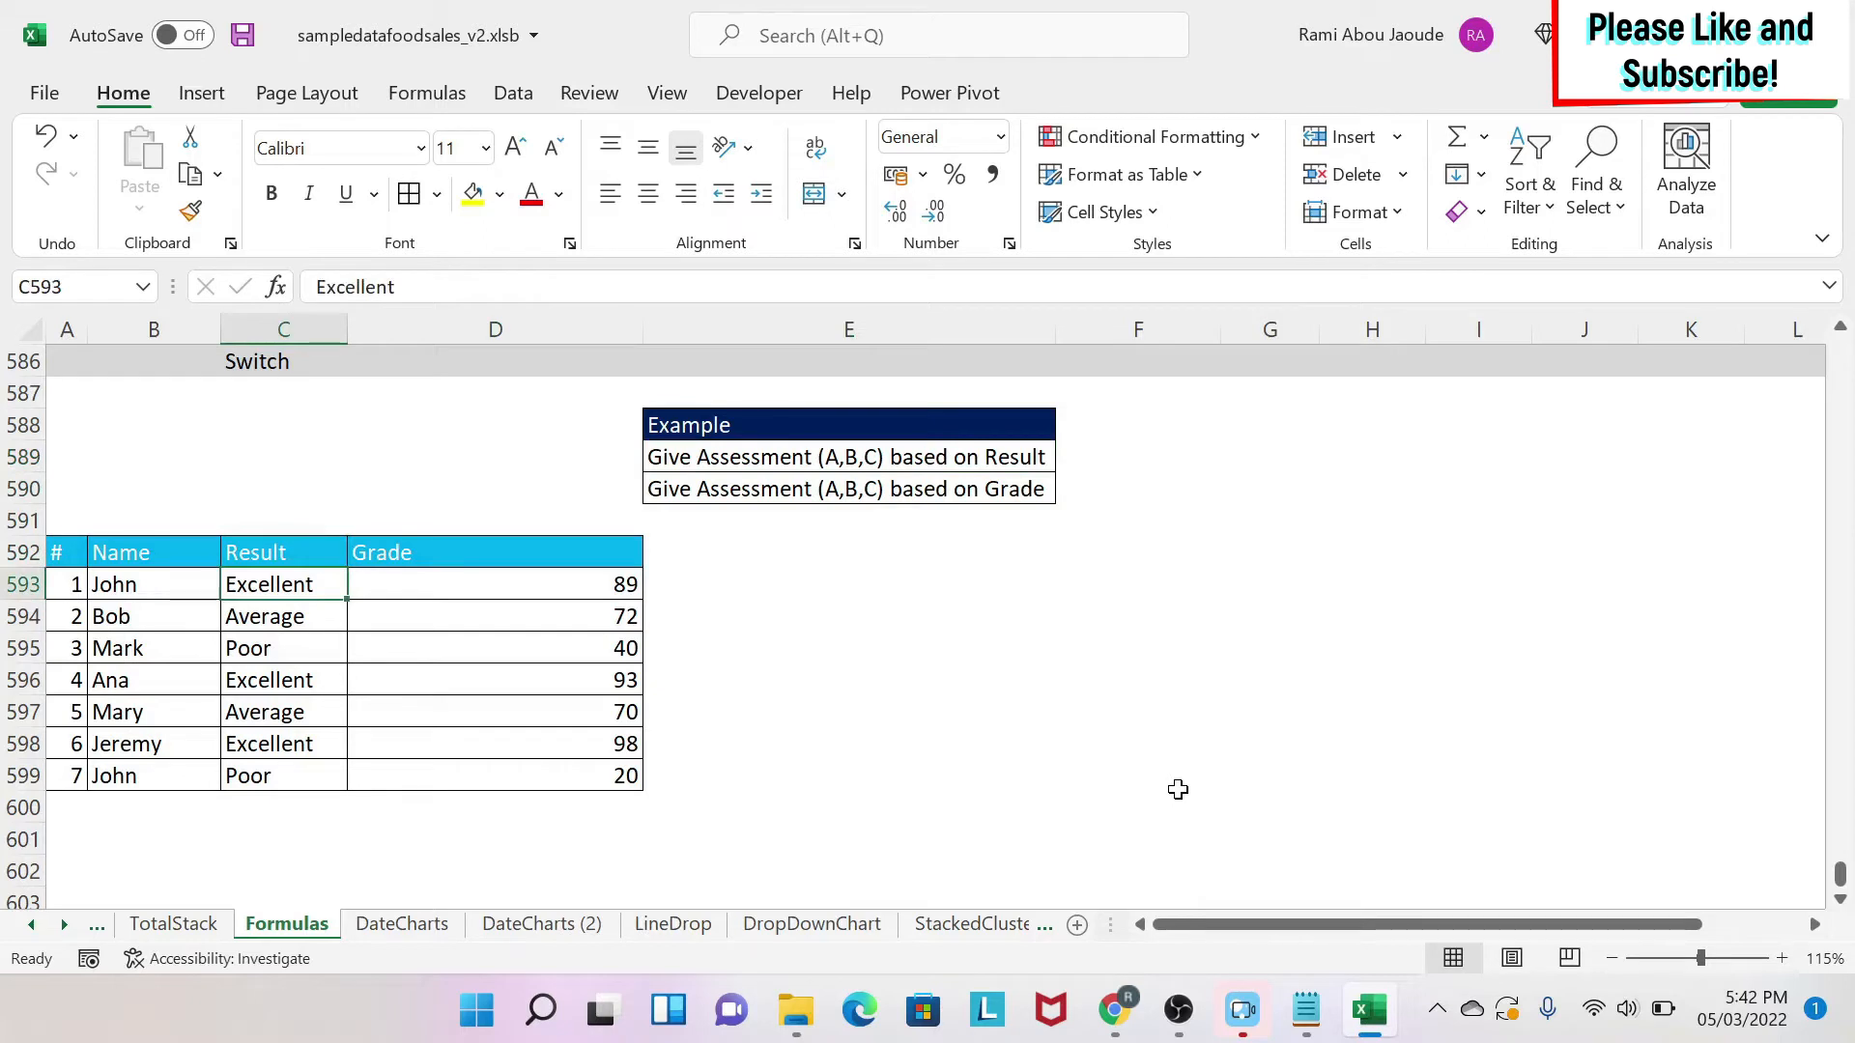
Start a mapping table in F592 with Excellent mapped to A.
{"action": "key", "text": "Right"}
{"action": "key", "text": "Right"}
{"action": "key", "text": "Right"}
{"action": "key", "text": "Right"}
{"action": "key", "text": "Up"}
{"action": "key", "text": "Left"}
{"action": "type", "text": "Excellent"}
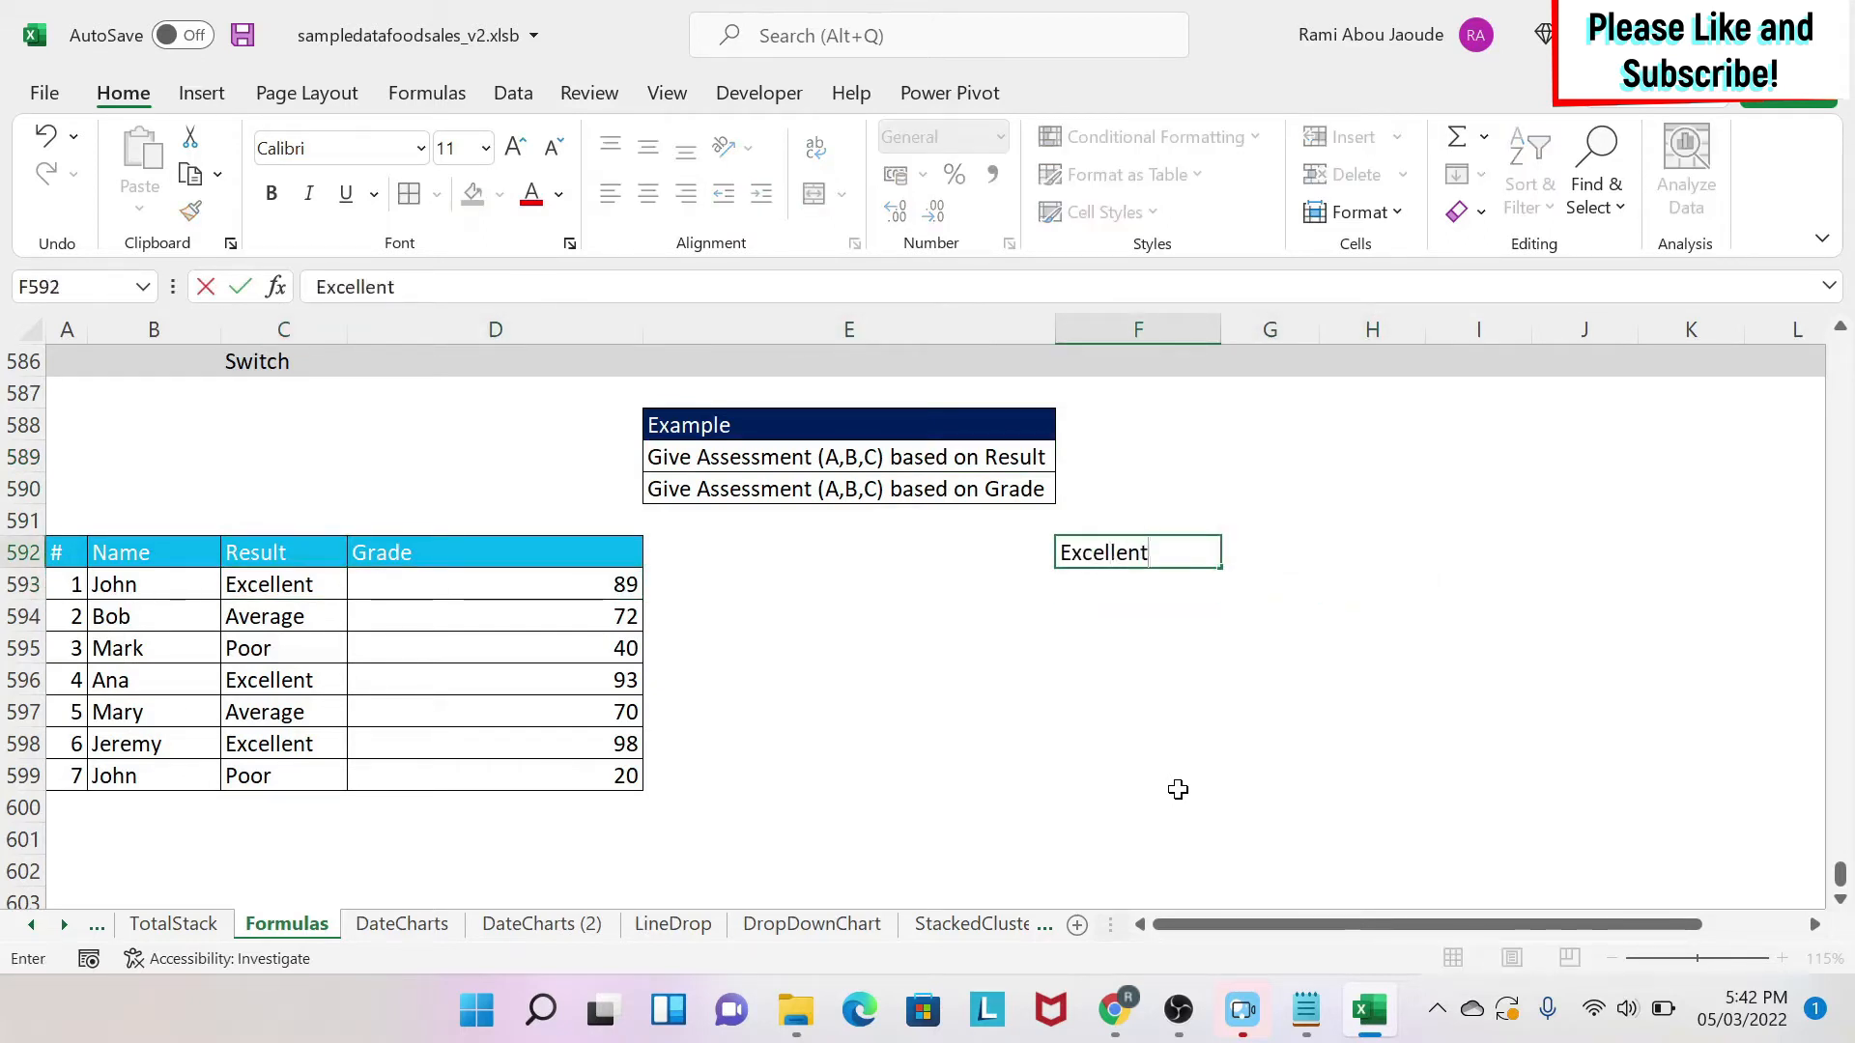
{"action": "key", "text": "Tab"}
{"action": "type", "text": "A"}
{"action": "key", "text": "Return"}
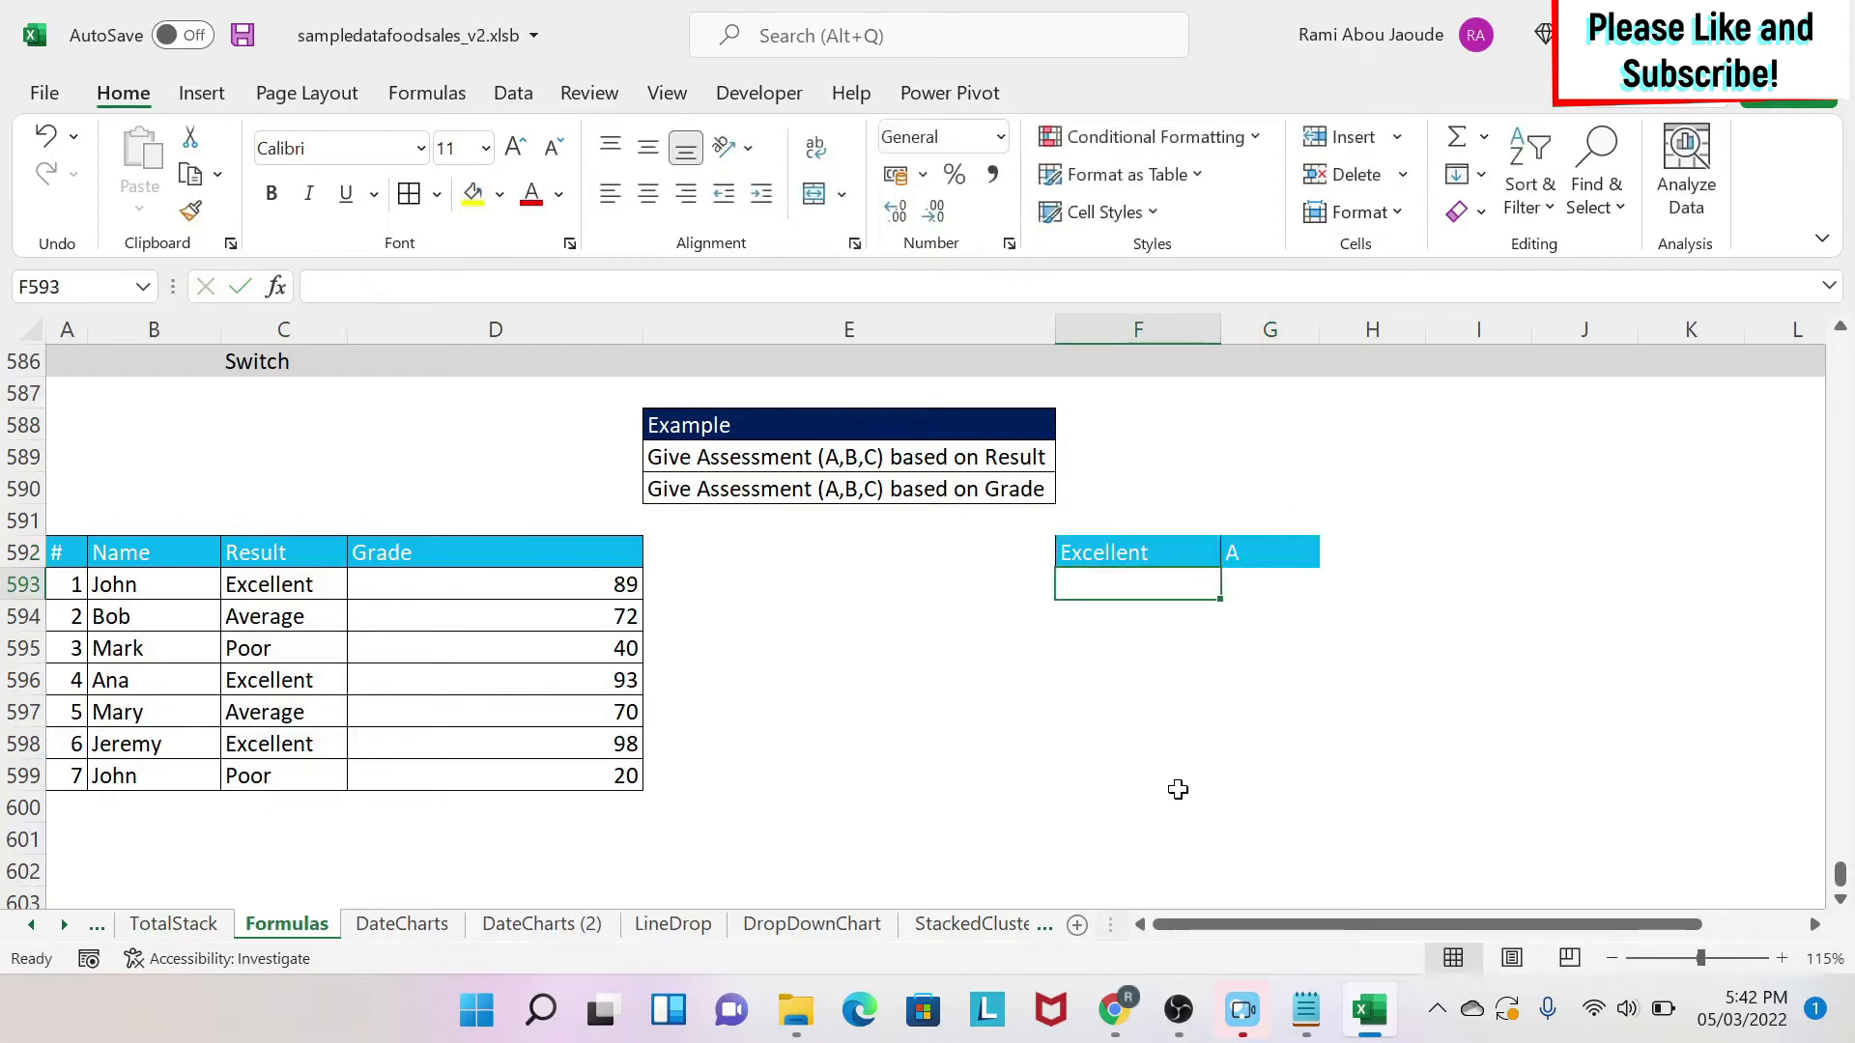
Add mapping rows Average → B and Poor → C below it.
{"action": "type", "text": "Avera"}
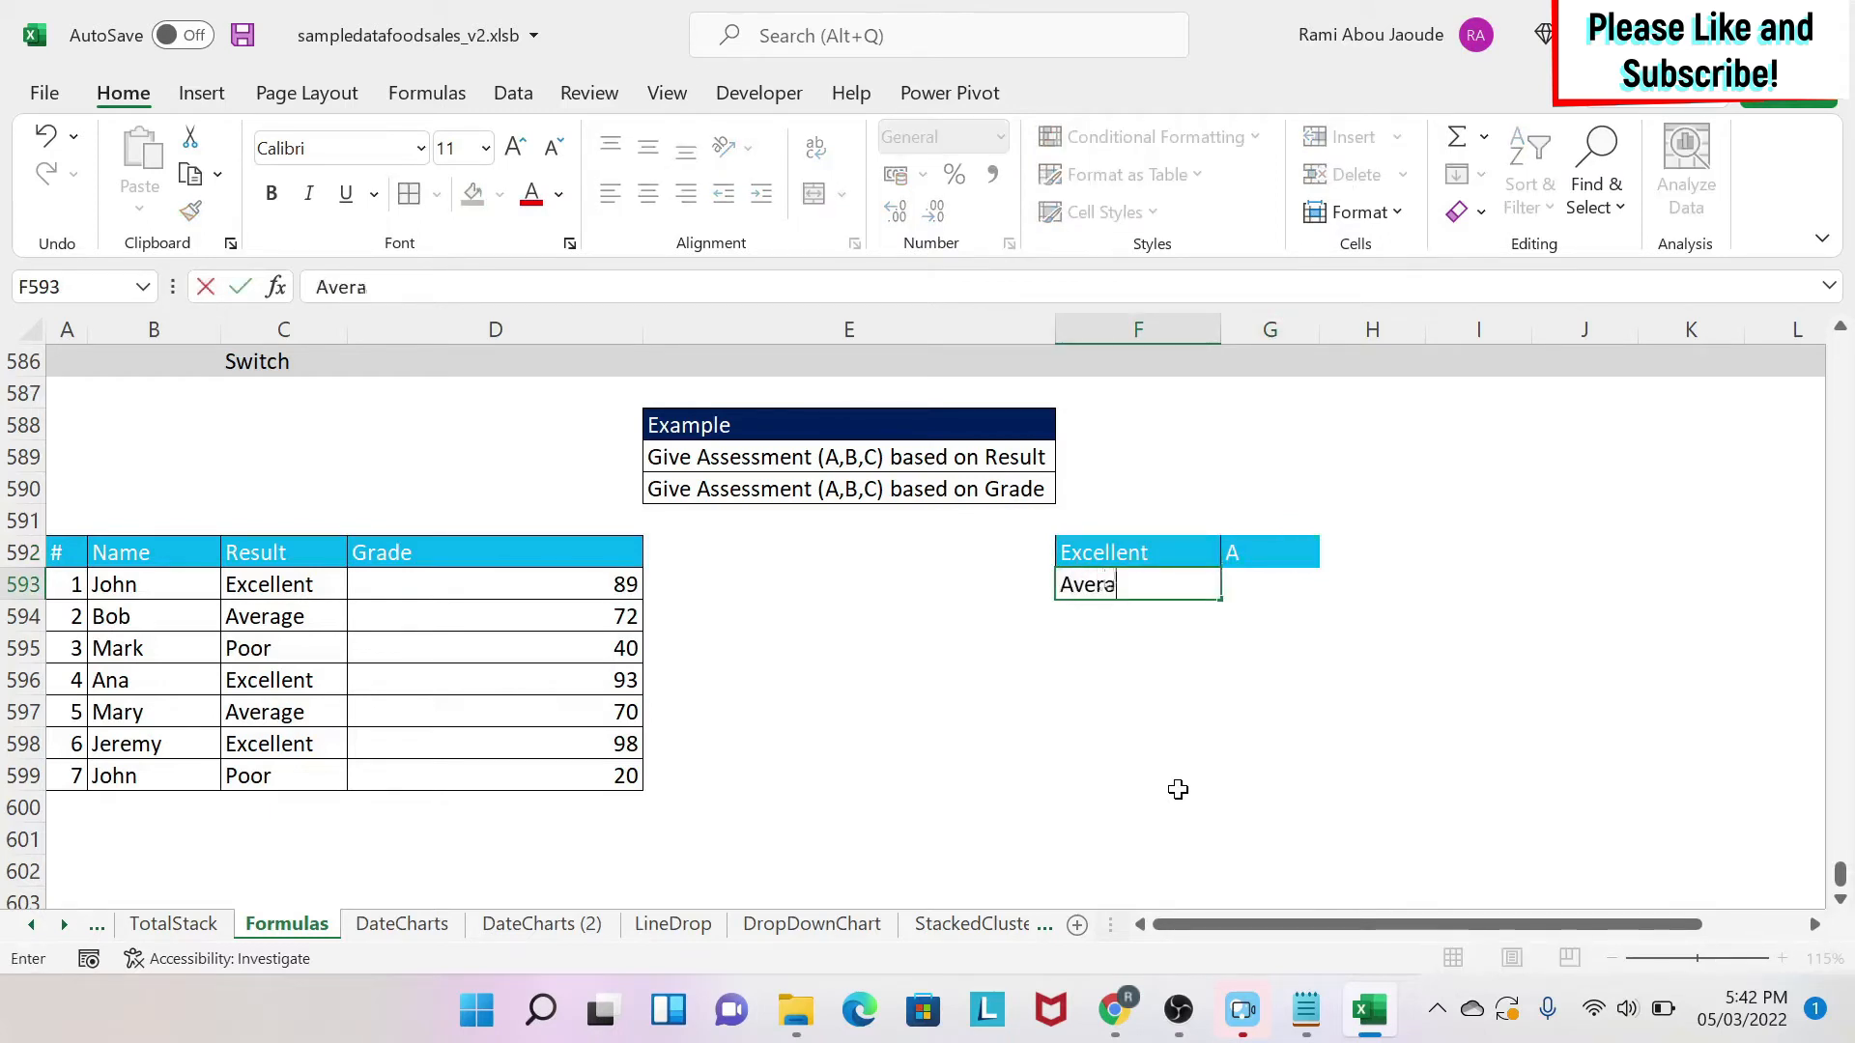
{"action": "type", "text": "ge"}
{"action": "key", "text": "Tab"}
{"action": "type", "text": "B"}
{"action": "key", "text": "Return"}
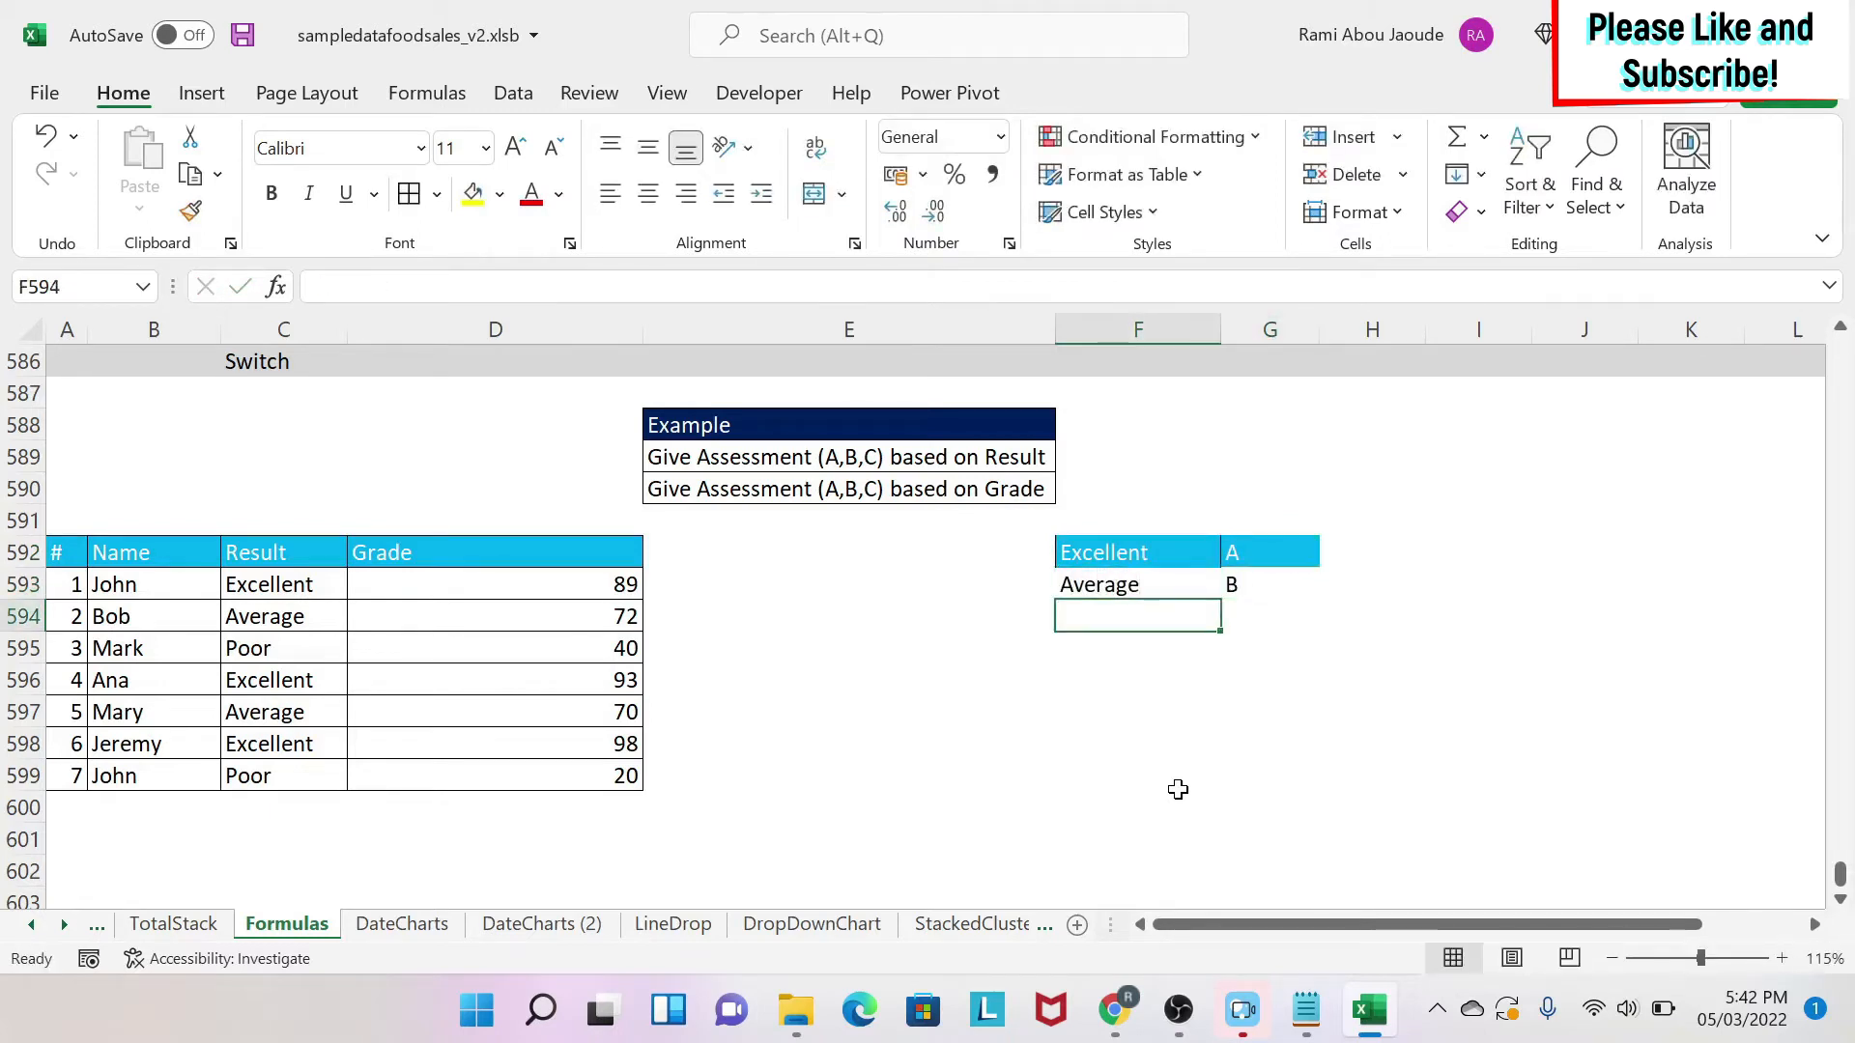
{"action": "type", "text": "Poor"}
{"action": "key", "text": "Tab"}
{"action": "type", "text": "C"}
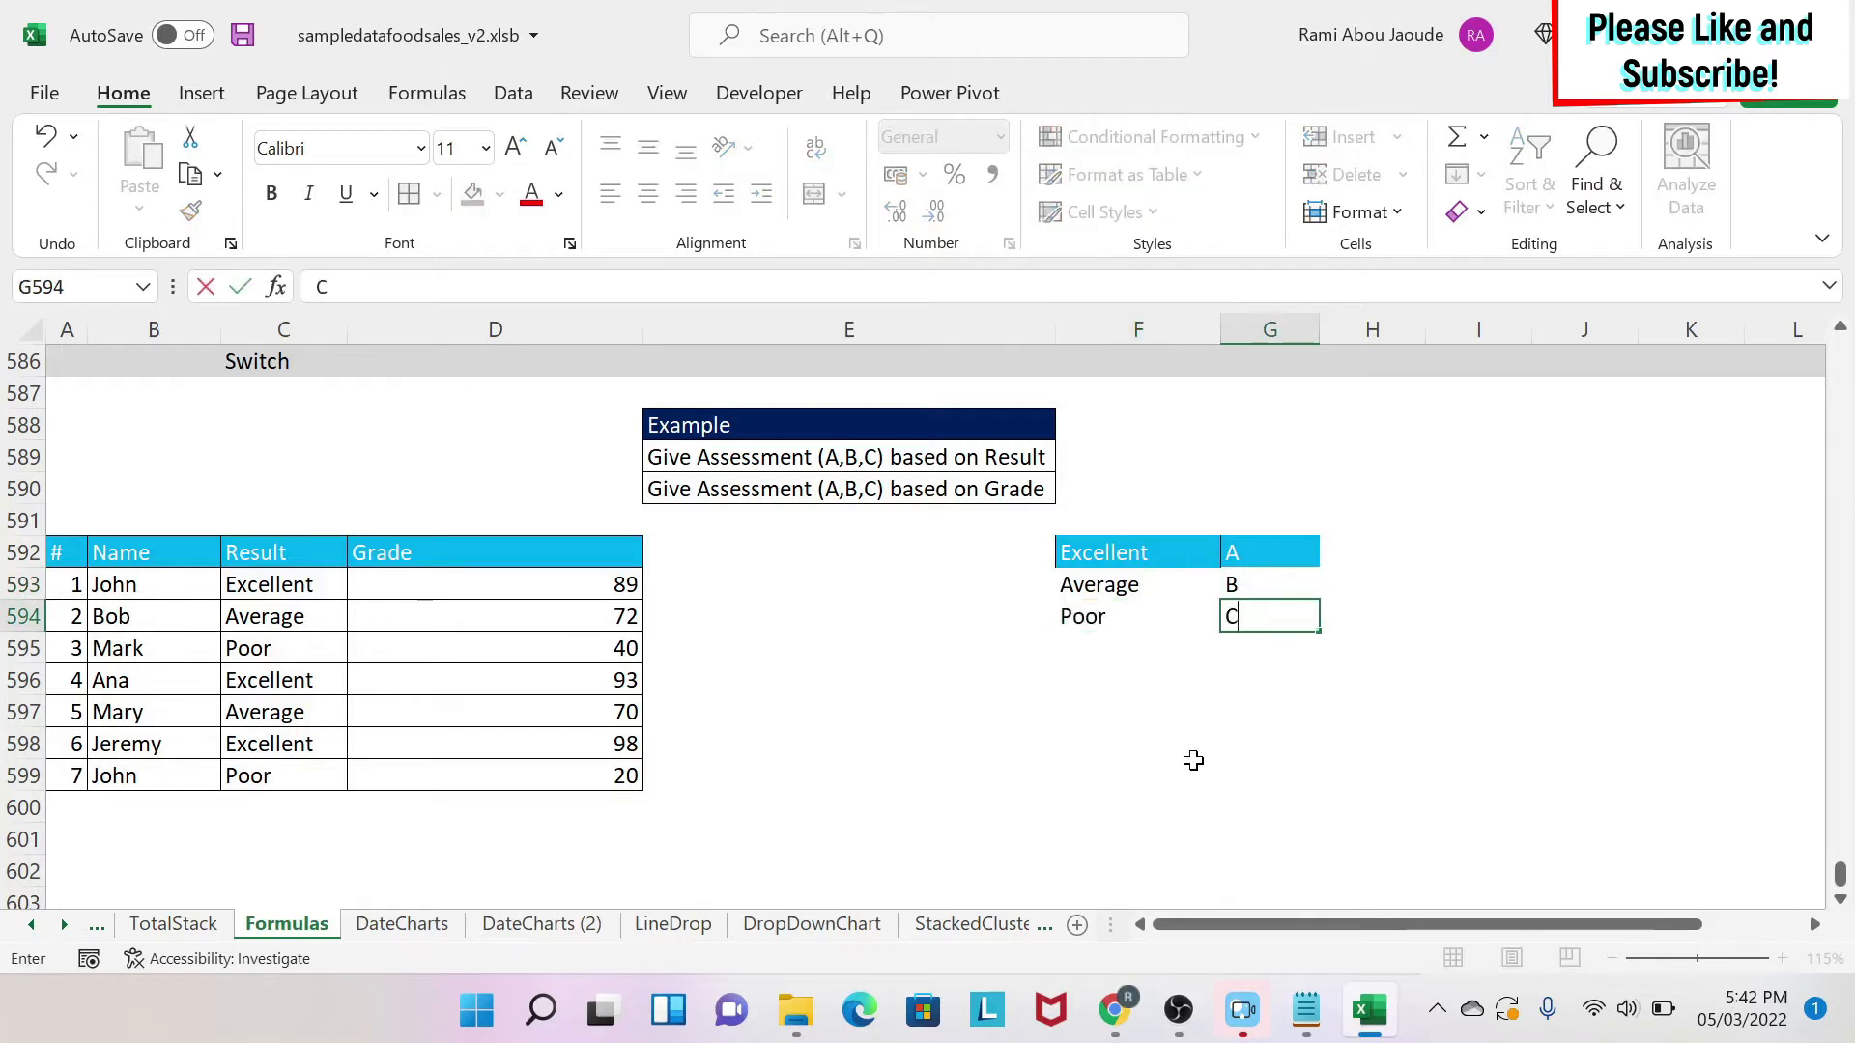
{"action": "key", "text": "Return"}
Copy plain formatting onto the Excellent/A row of the mapping table with Format Painter.
{"action": "left_click", "coordinate": [1211, 580]}
{"action": "mouse_move", "coordinate": [1211, 581]}
{"action": "left_mouse_down"}
{"action": "mouse_move", "coordinate": [1256, 585]}
{"action": "mouse_move", "coordinate": [1246, 555]}
{"action": "left_mouse_up"}
{"action": "left_click", "coordinate": [190, 210]}
{"action": "left_click", "coordinate": [1202, 556]}
{"action": "left_click", "coordinate": [1296, 719]}
Begin a SWITCH formula in E593 testing C593 against the Excellent→A and Average→B mapping cells.
{"action": "left_click", "coordinate": [712, 579]}
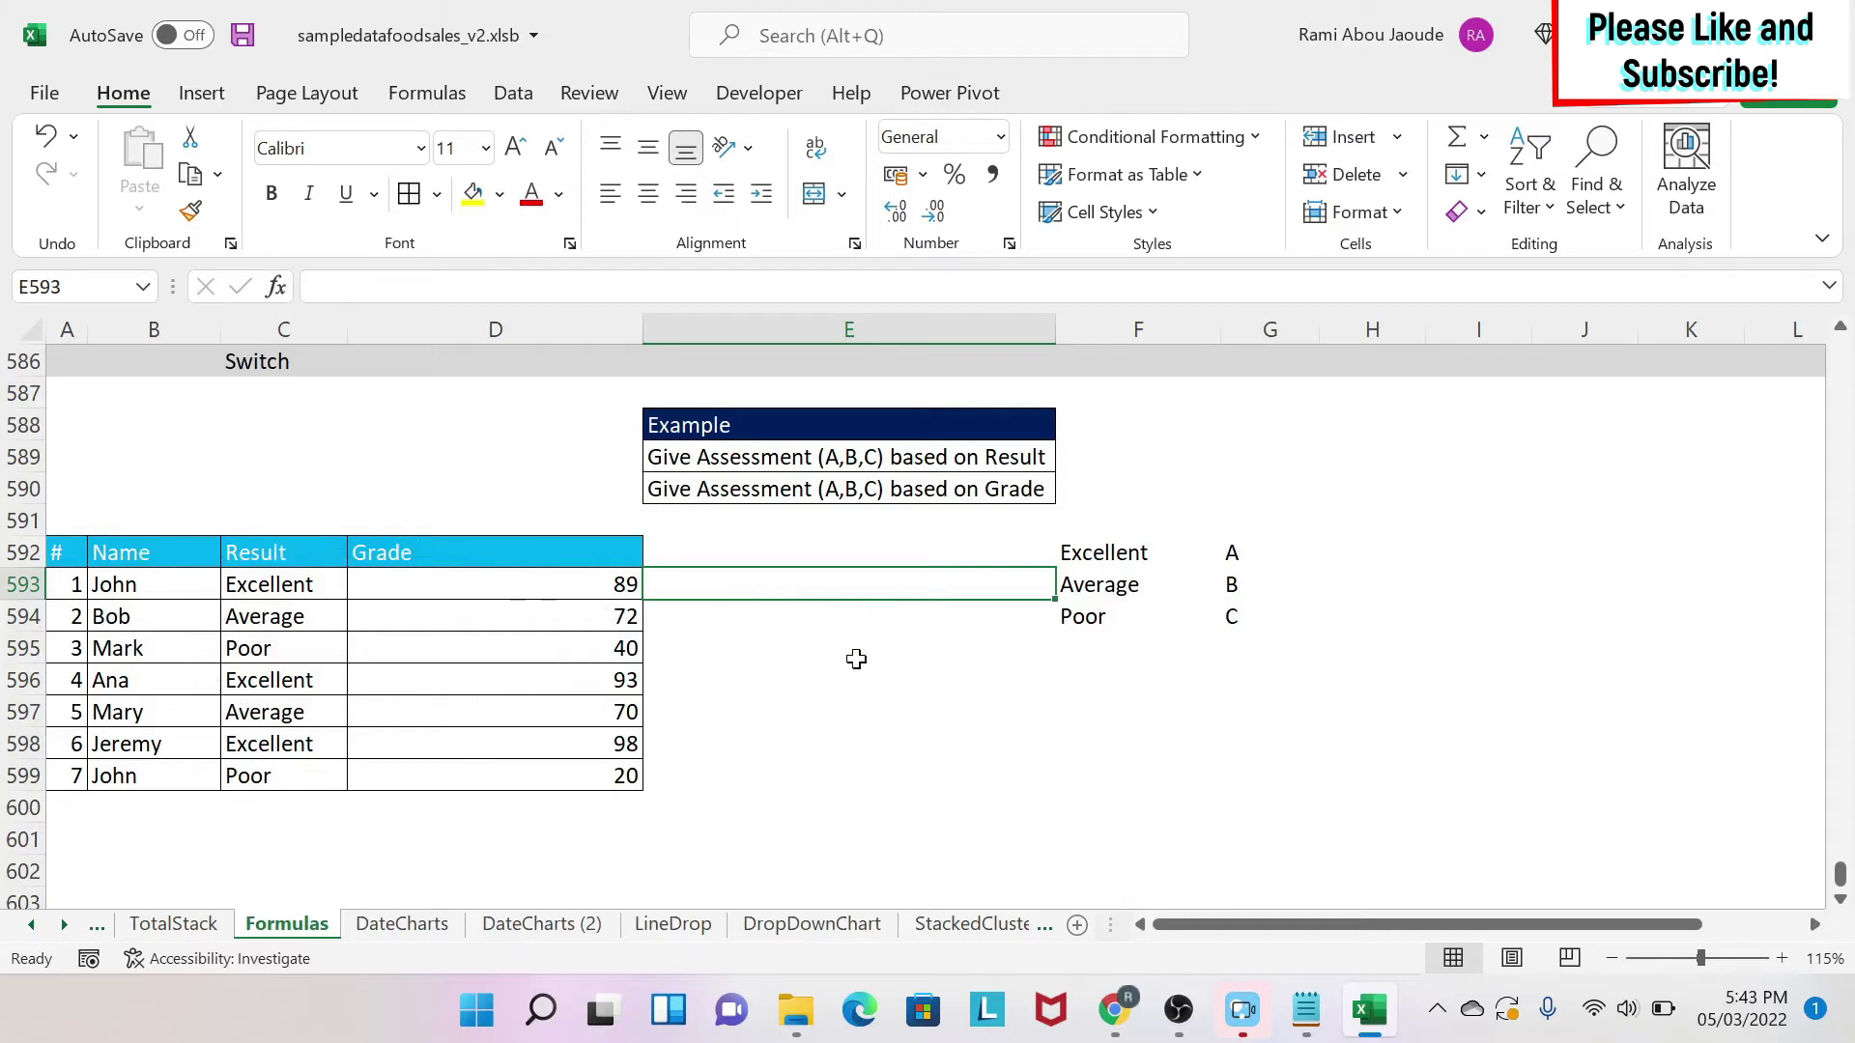
{"action": "type", "text": "="}
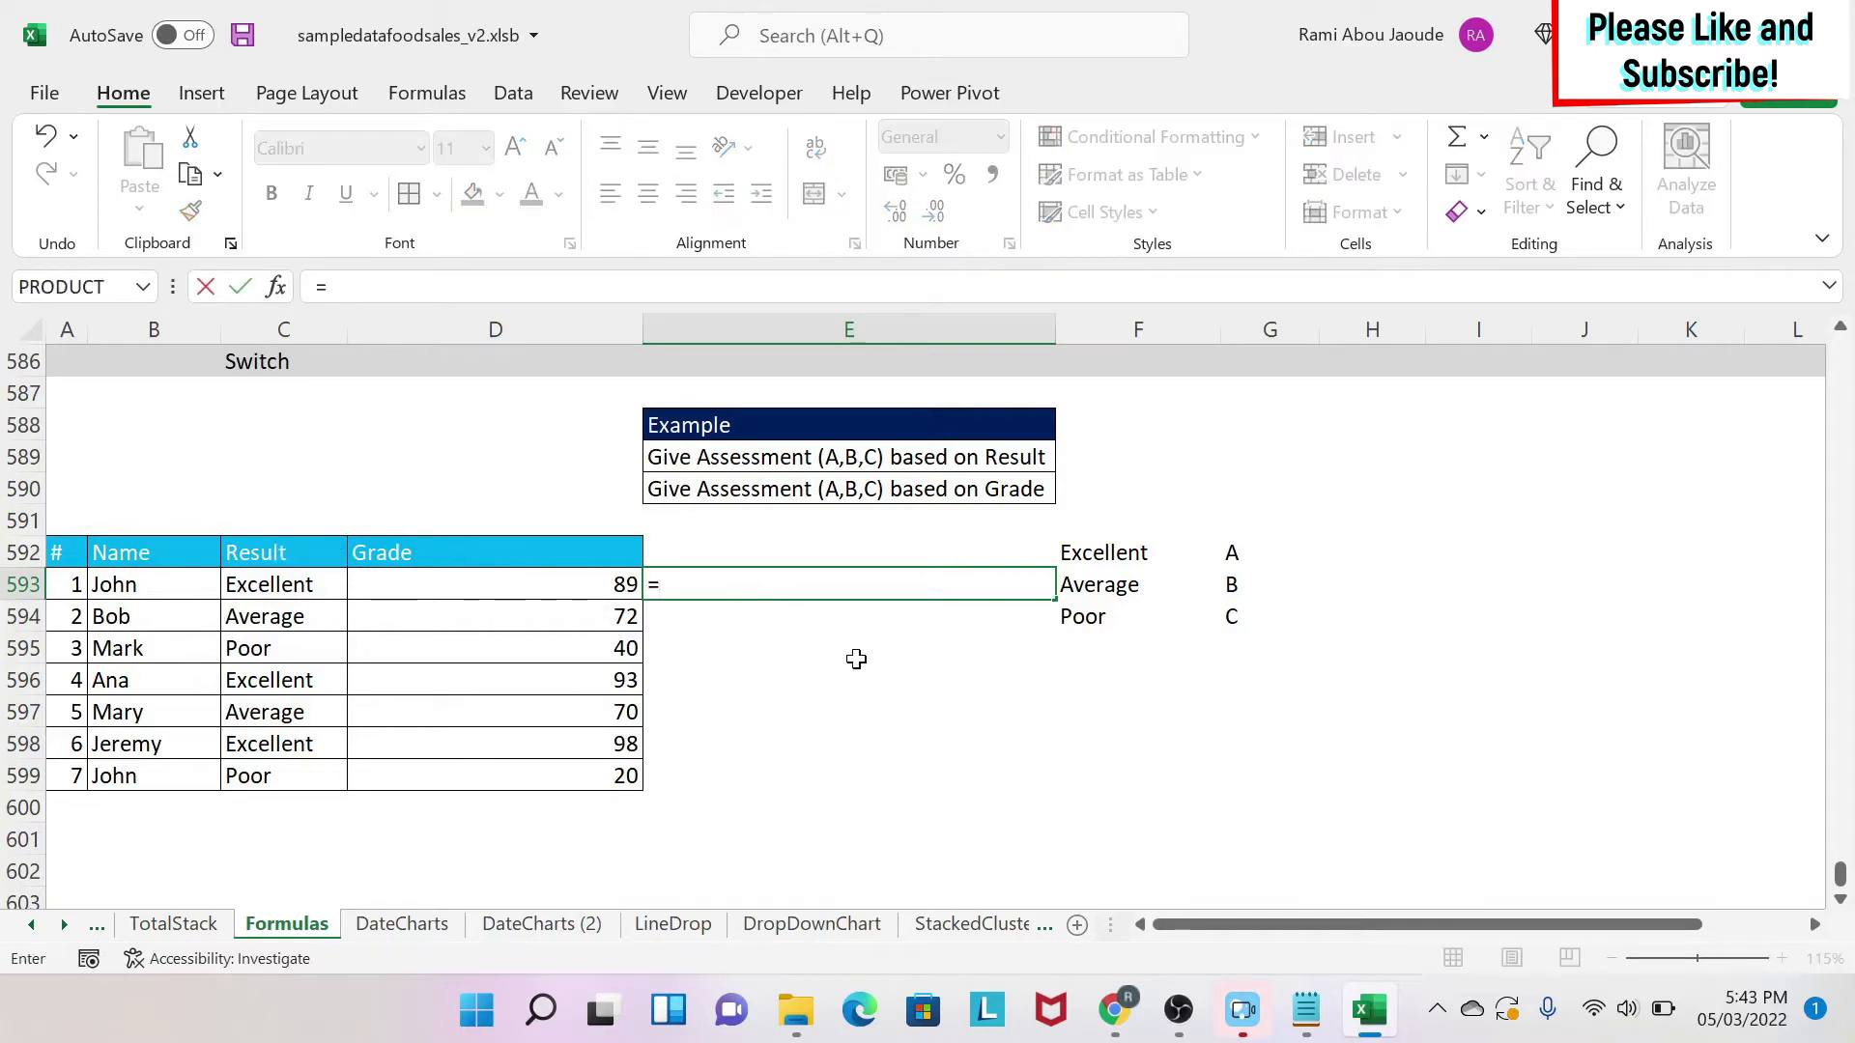
{"action": "type", "text": "switch("}
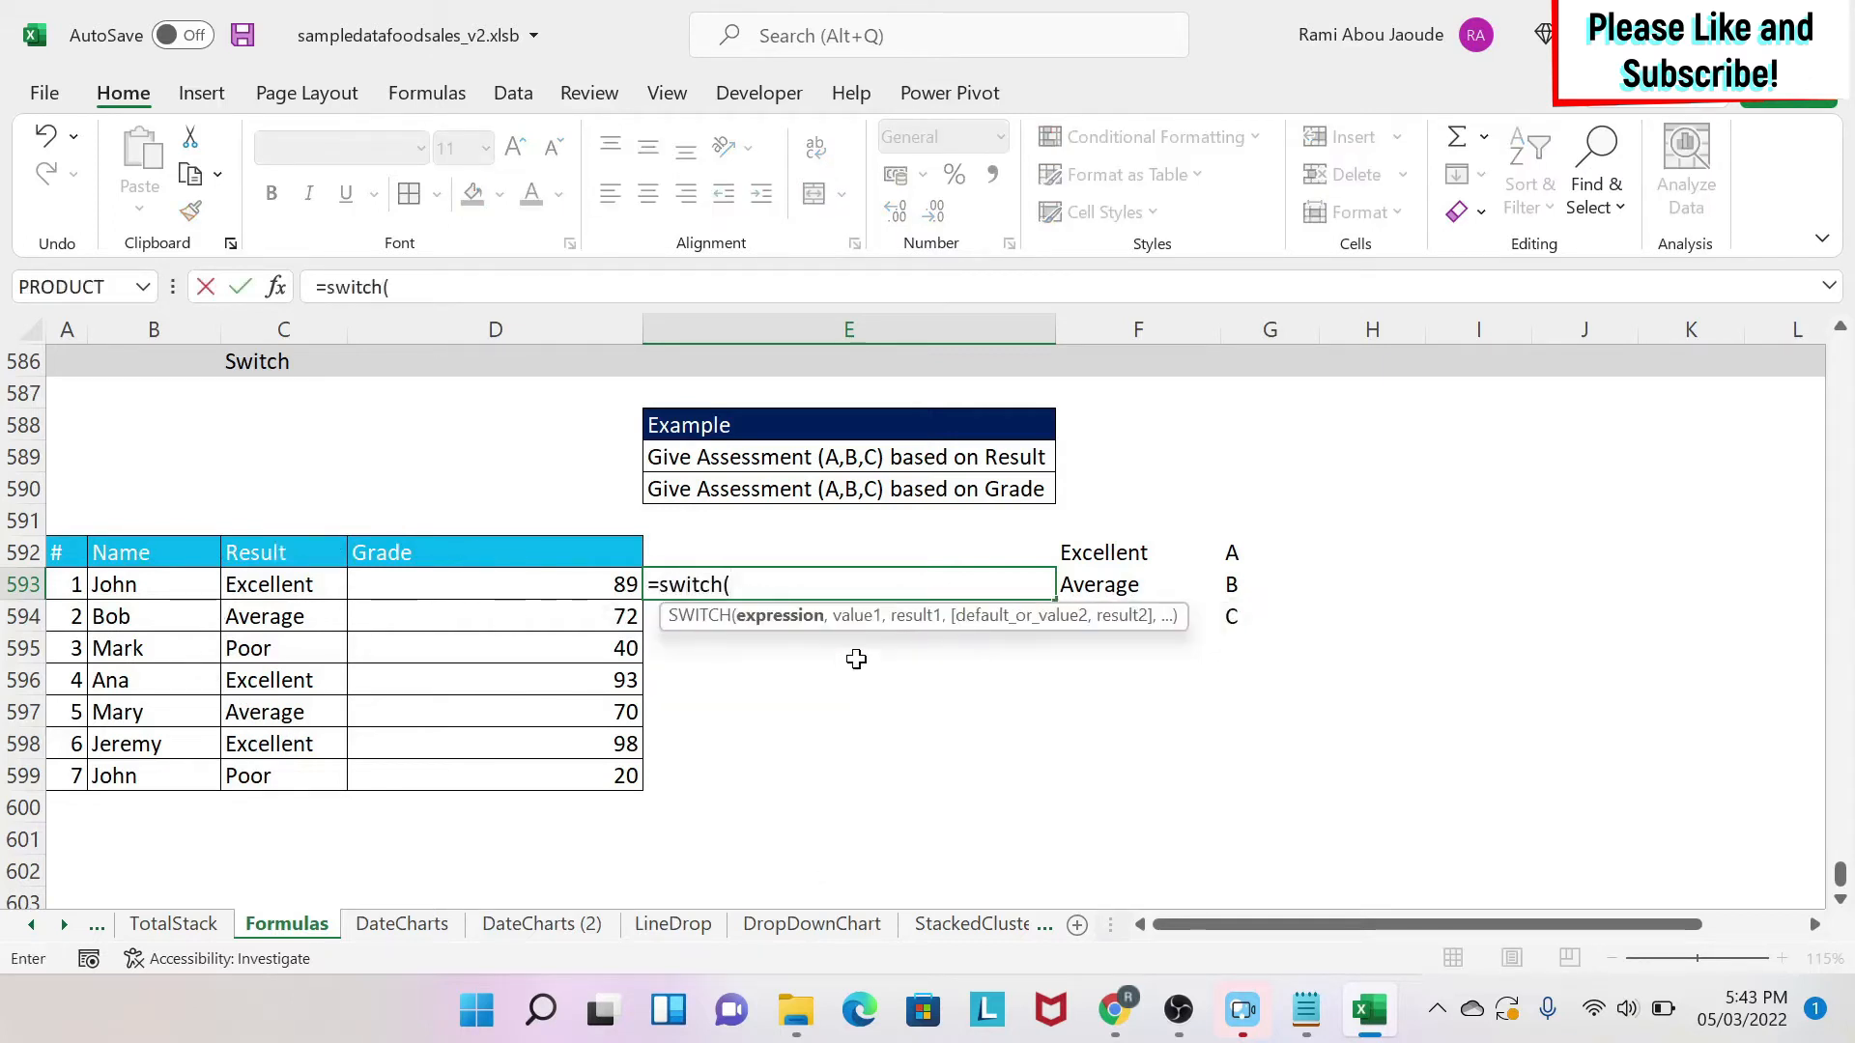
{"action": "left_click", "coordinate": [243, 582]}
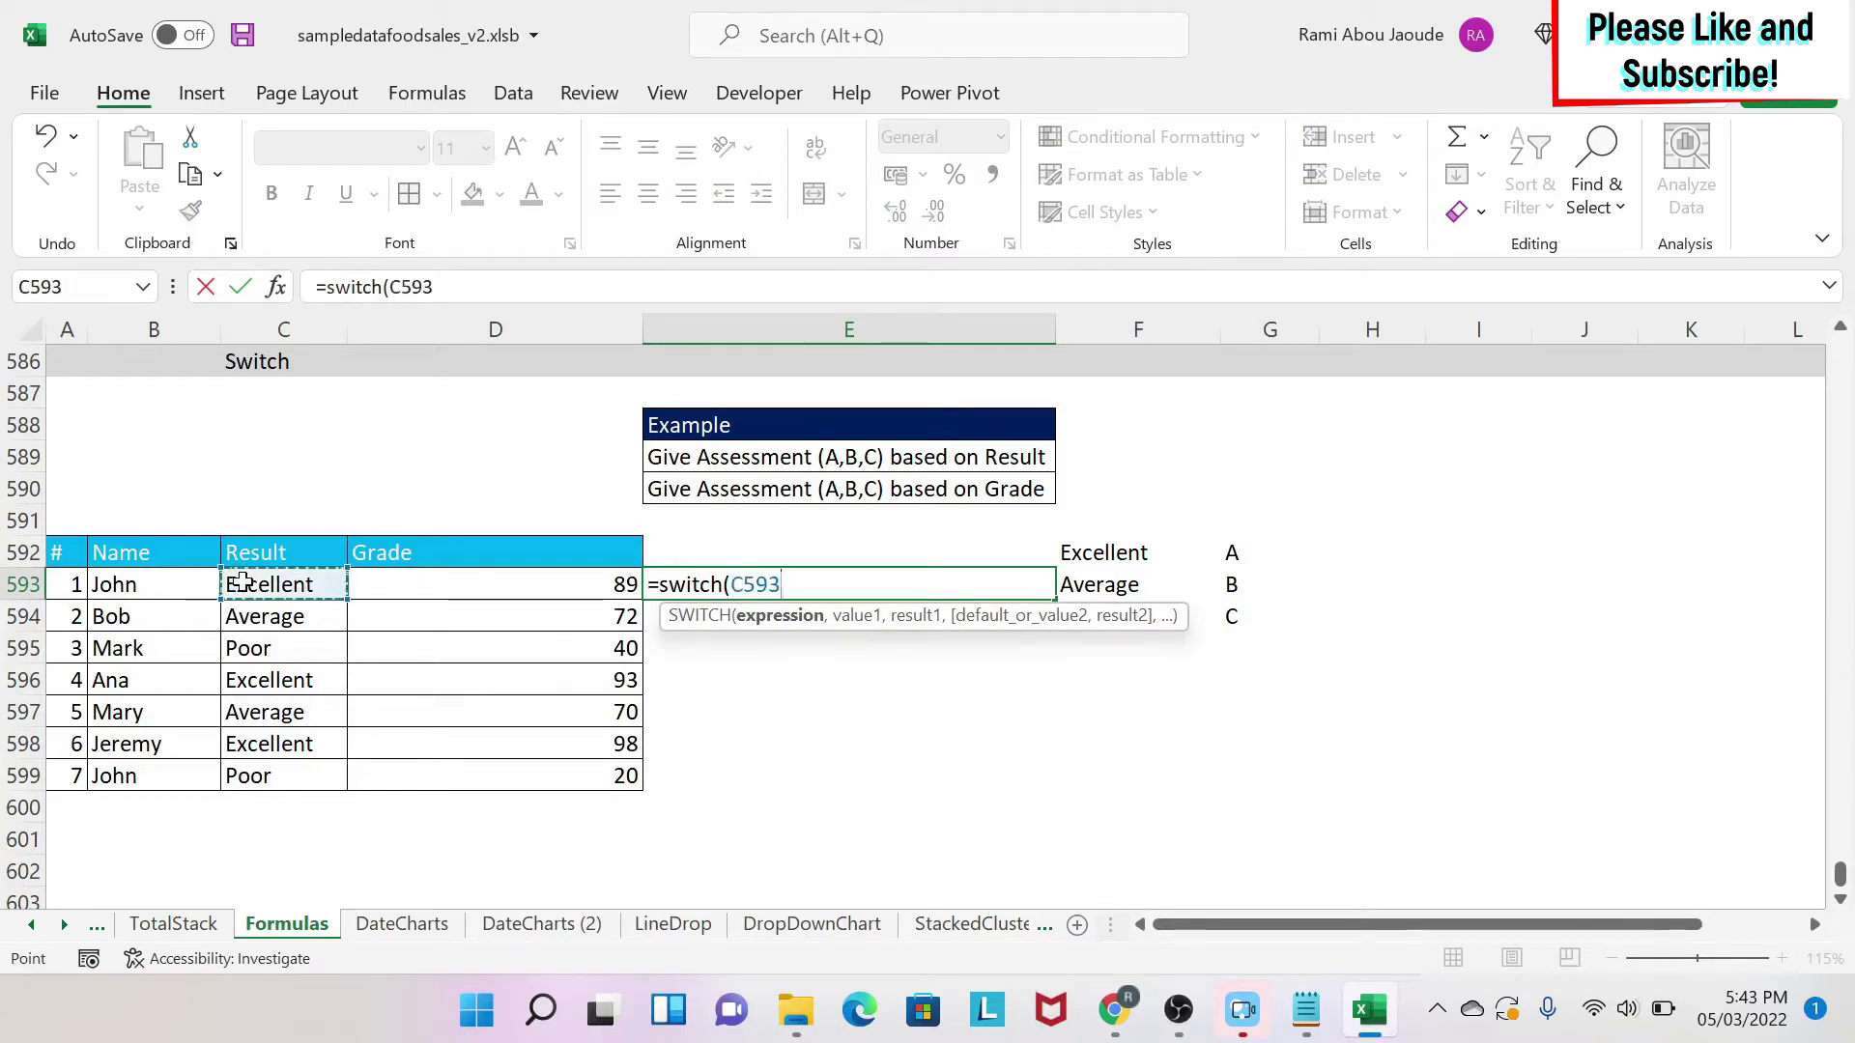
{"action": "type", "text": ","}
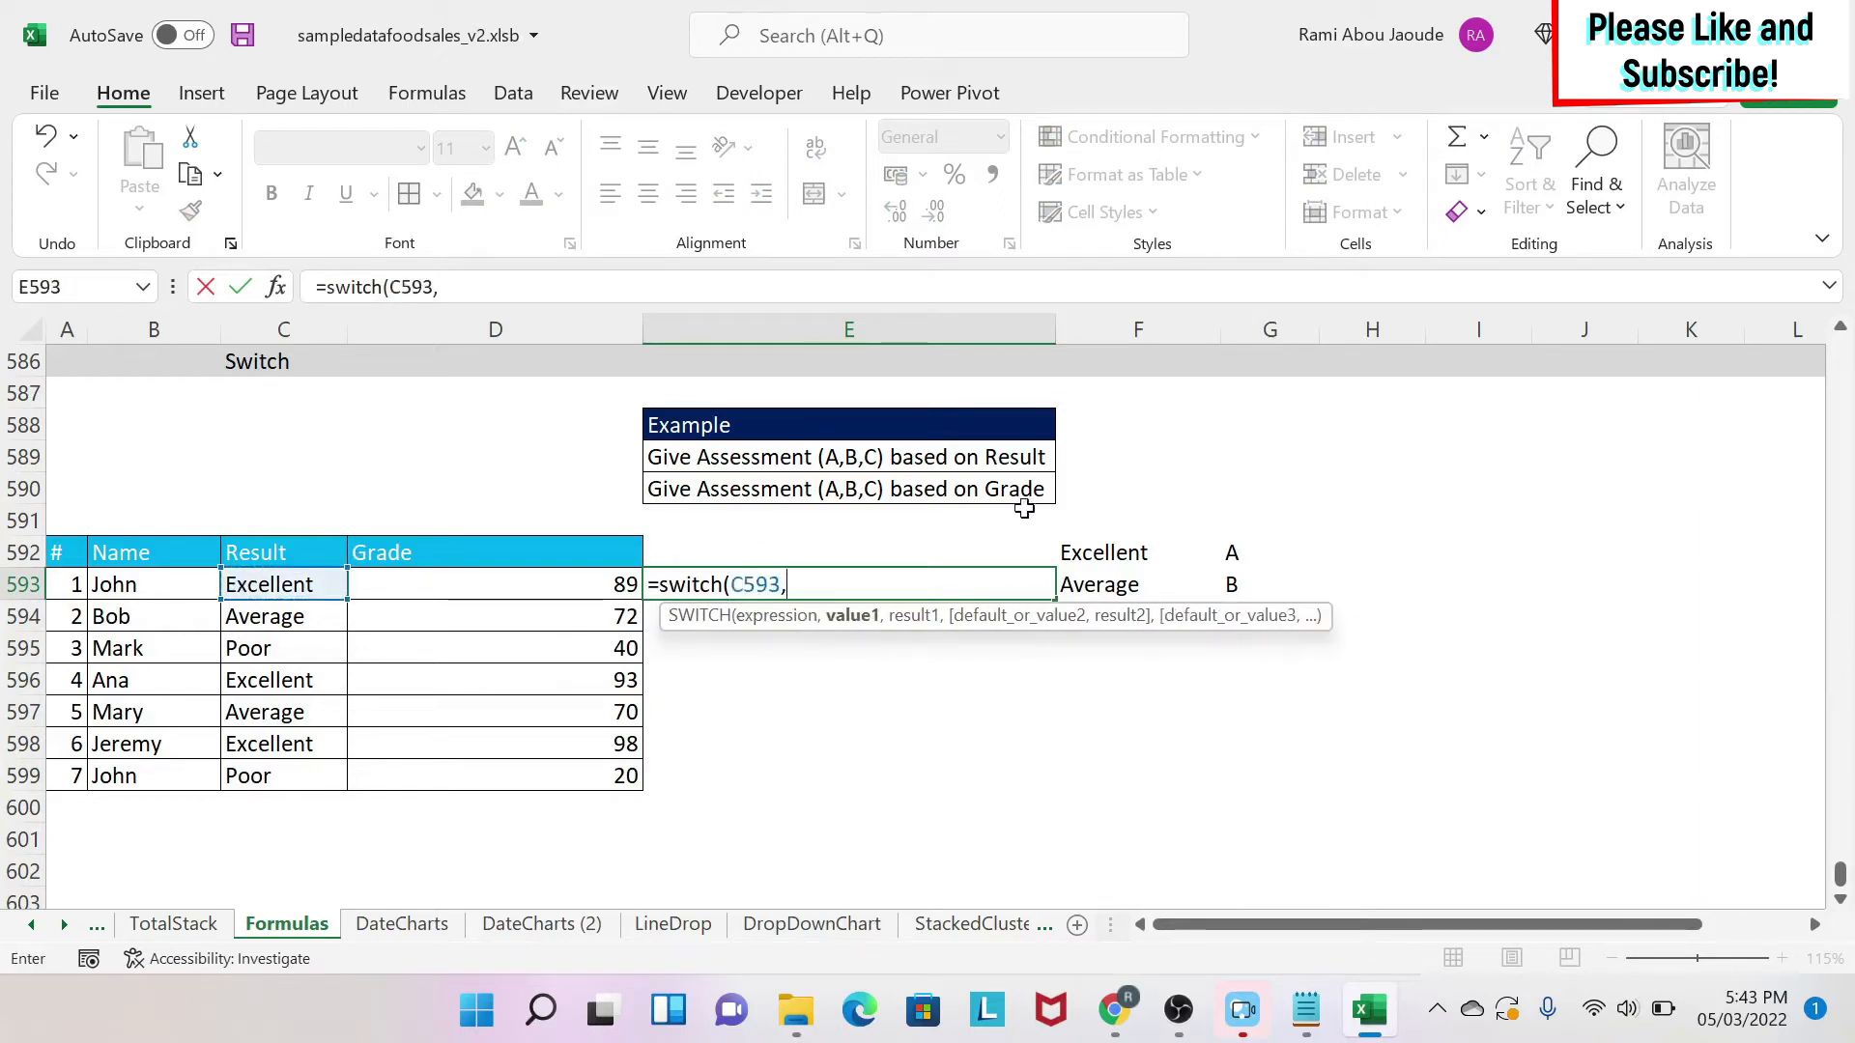
{"action": "left_click", "coordinate": [1090, 552]}
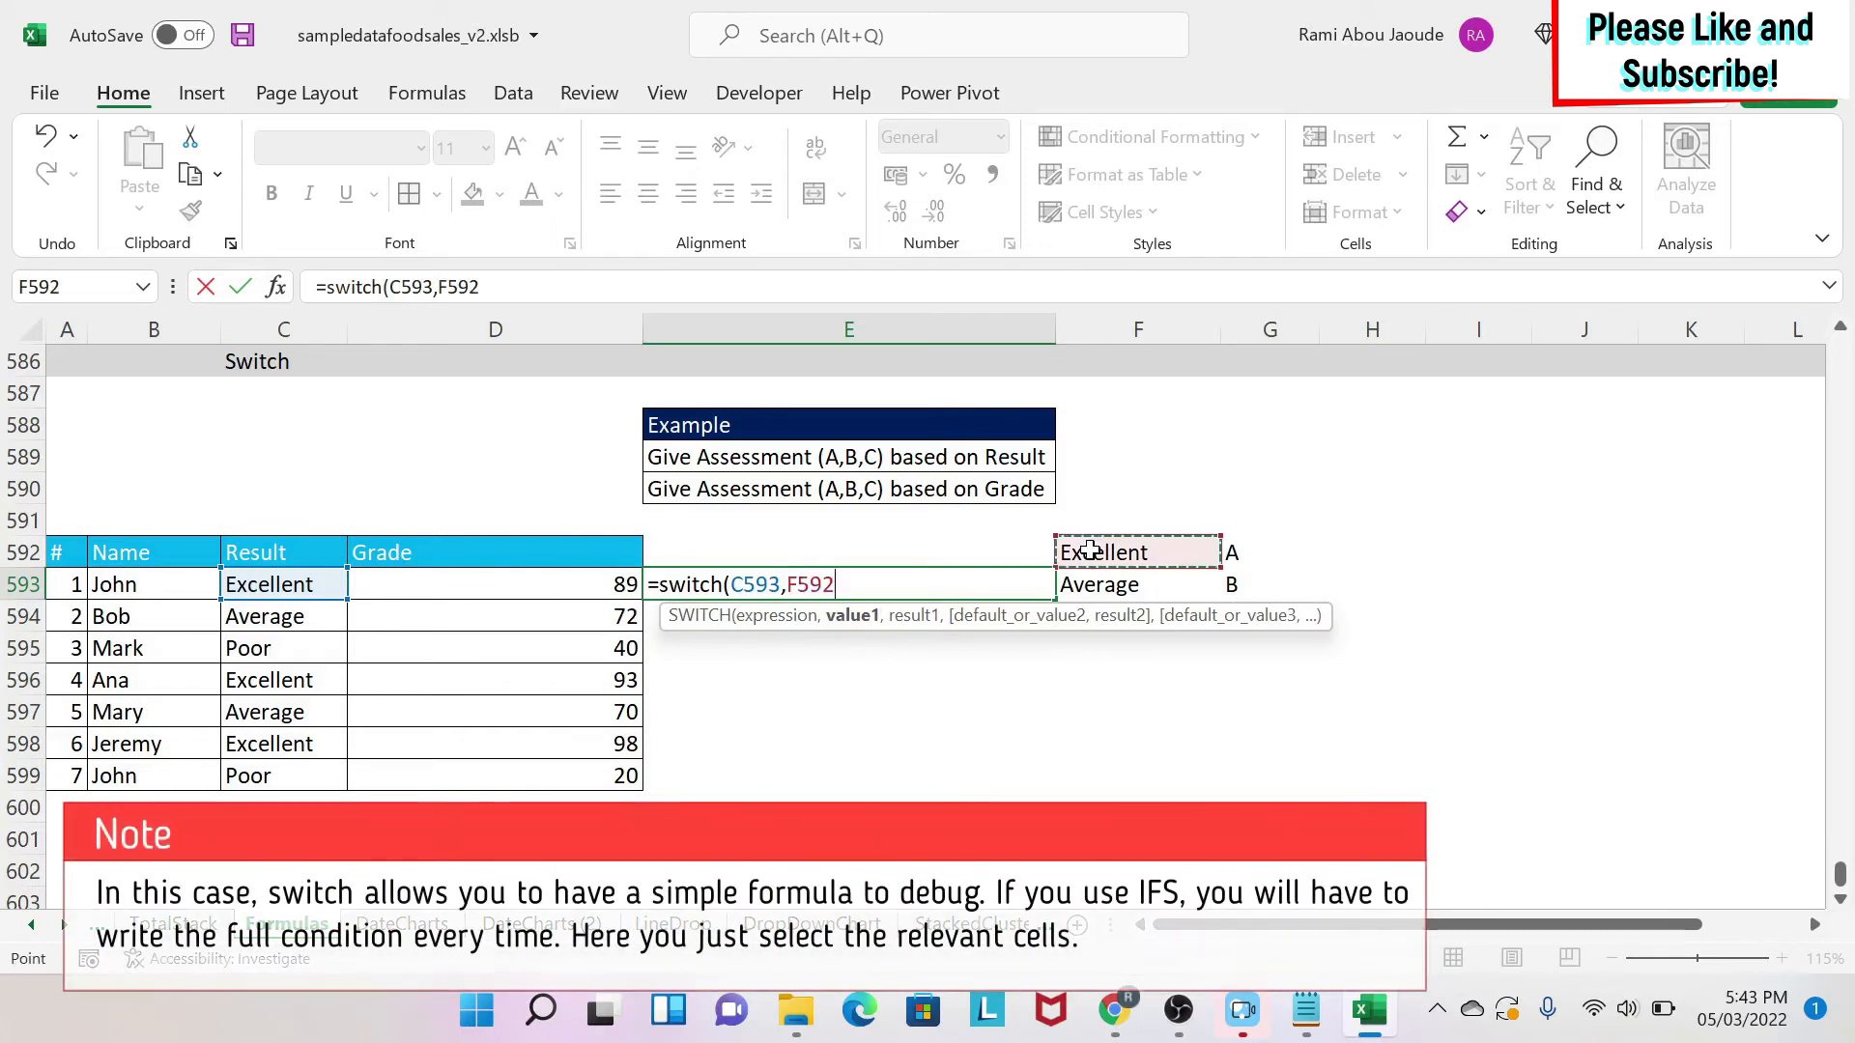
{"action": "type", "text": ","}
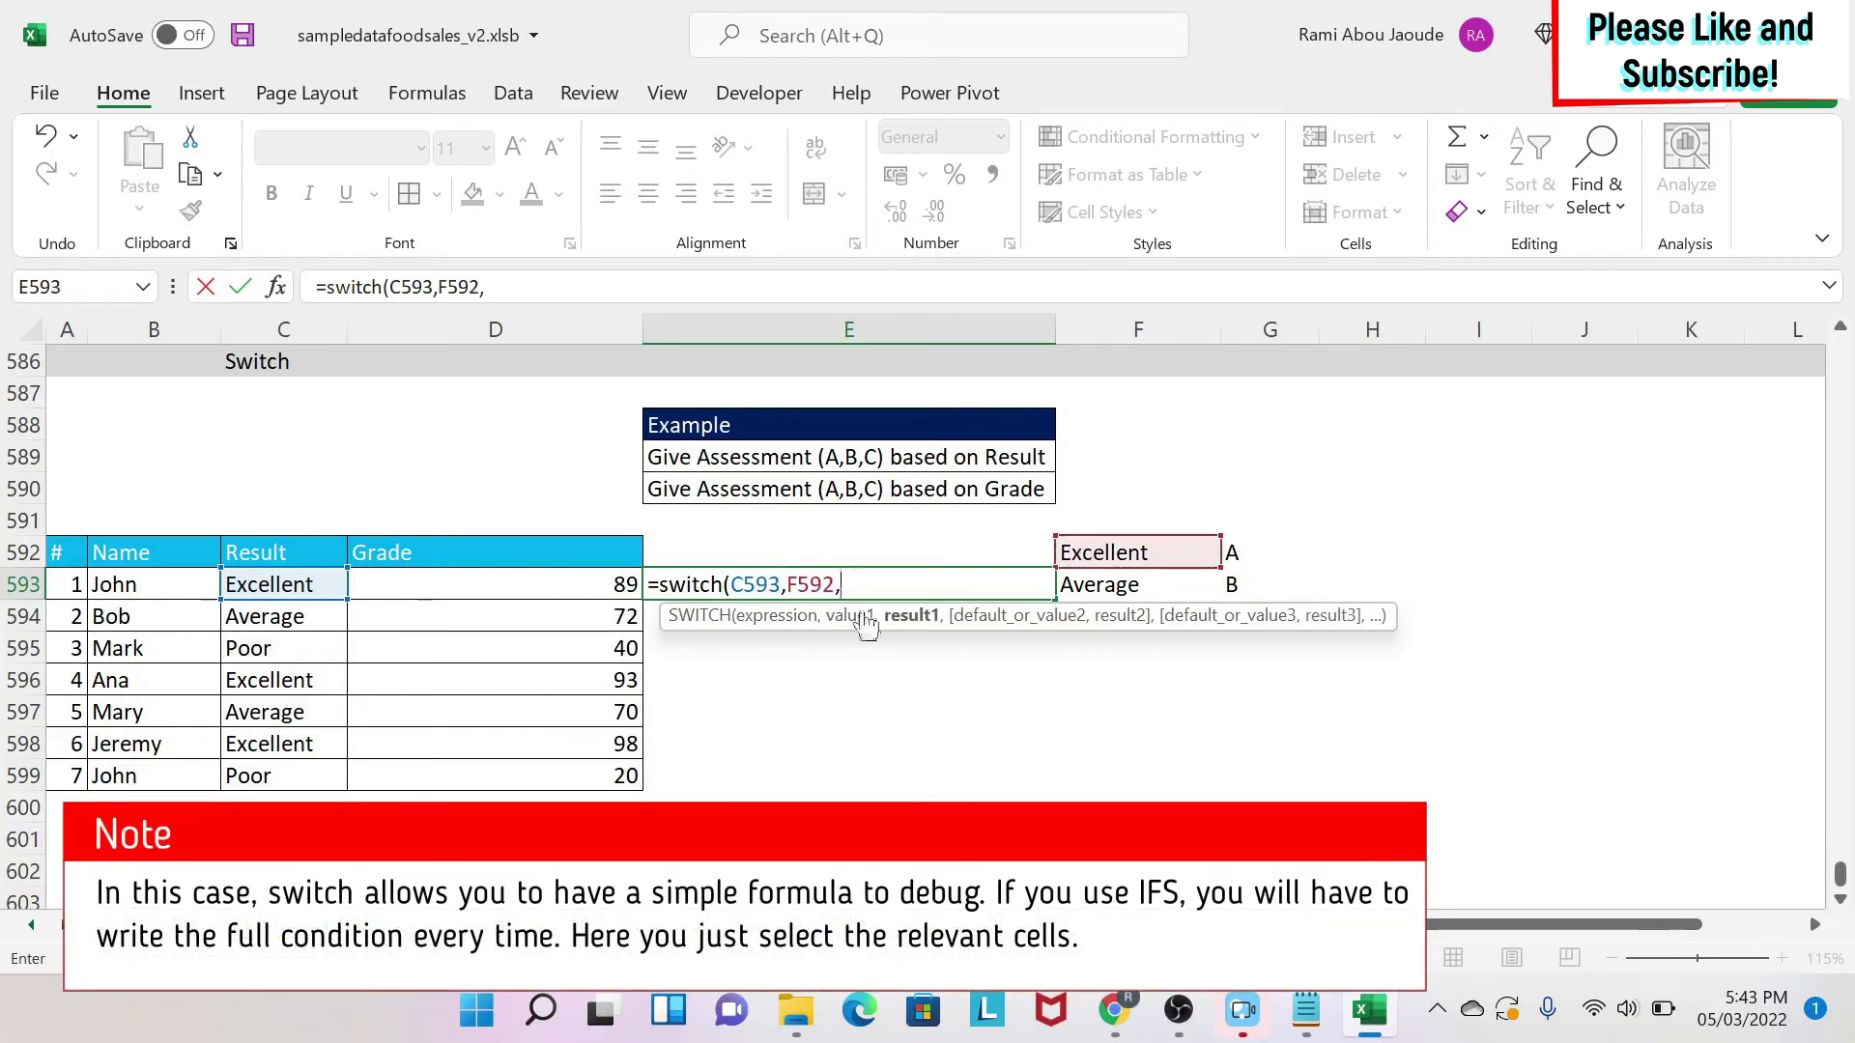
{"action": "left_click", "coordinate": [1270, 552]}
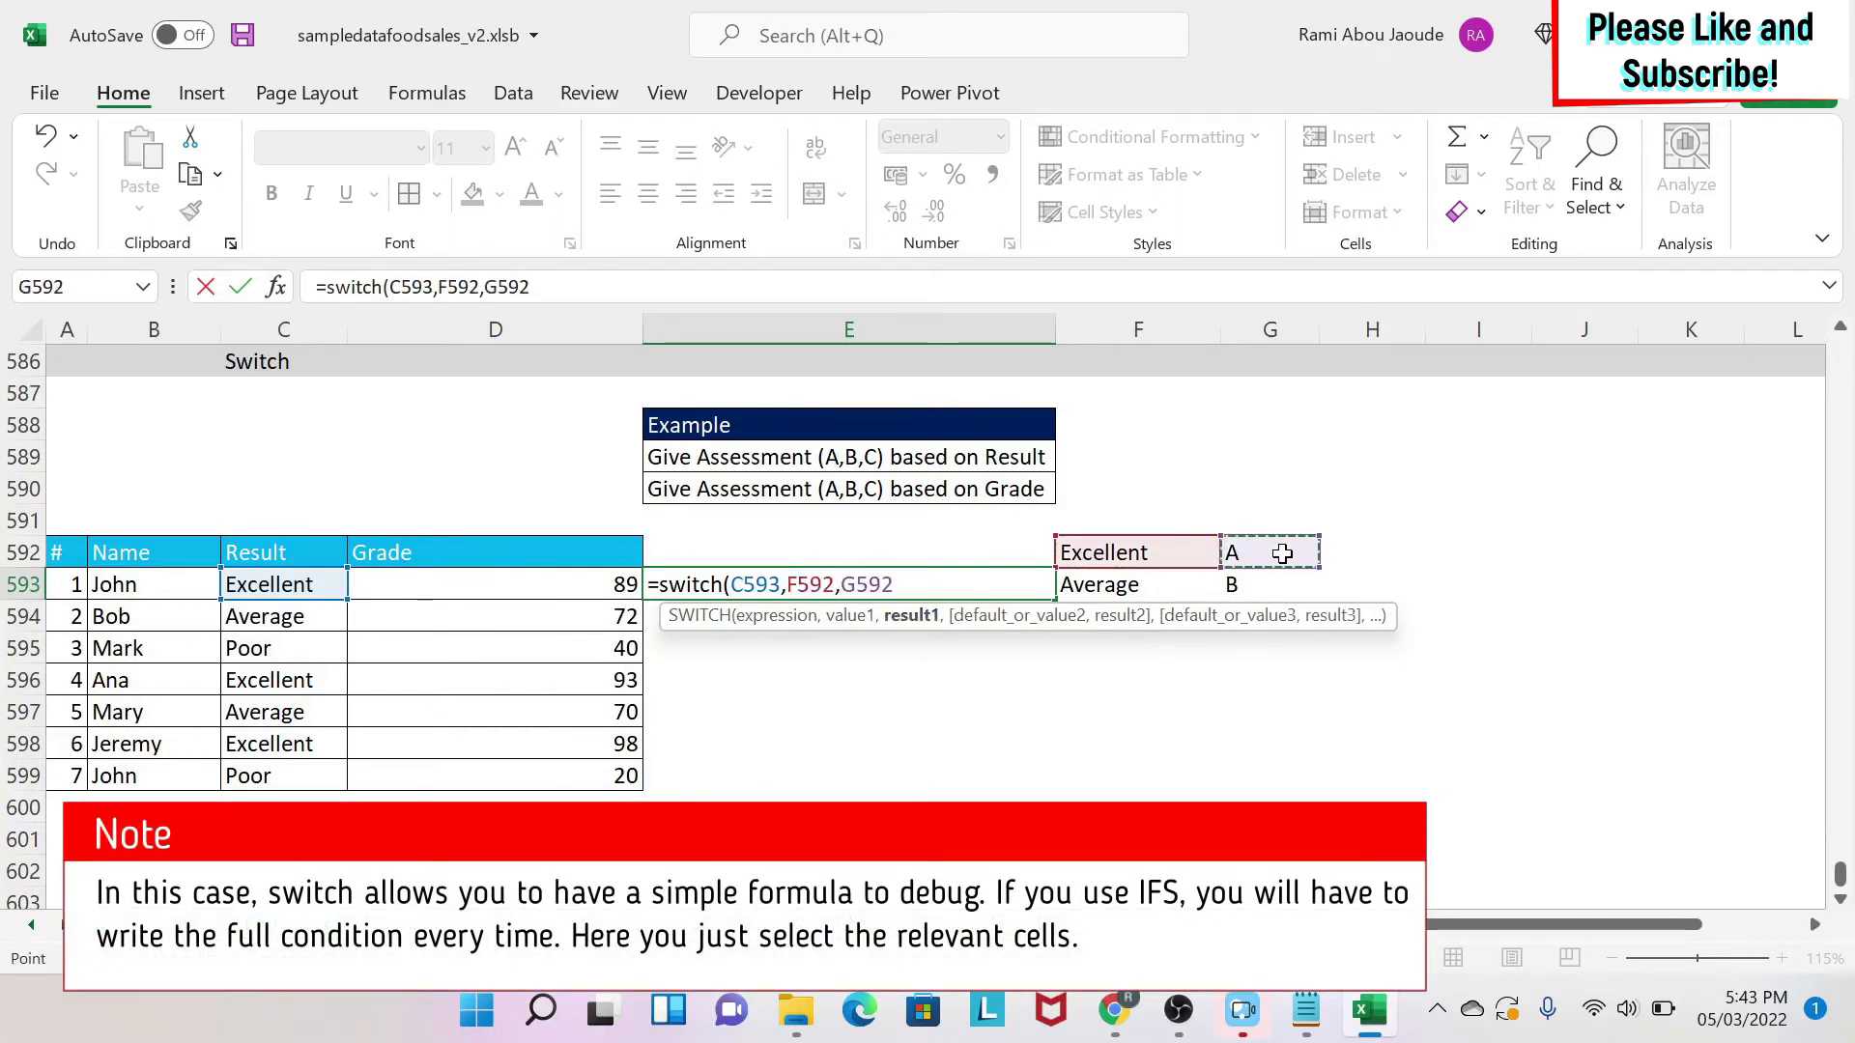
{"action": "type", "text": ","}
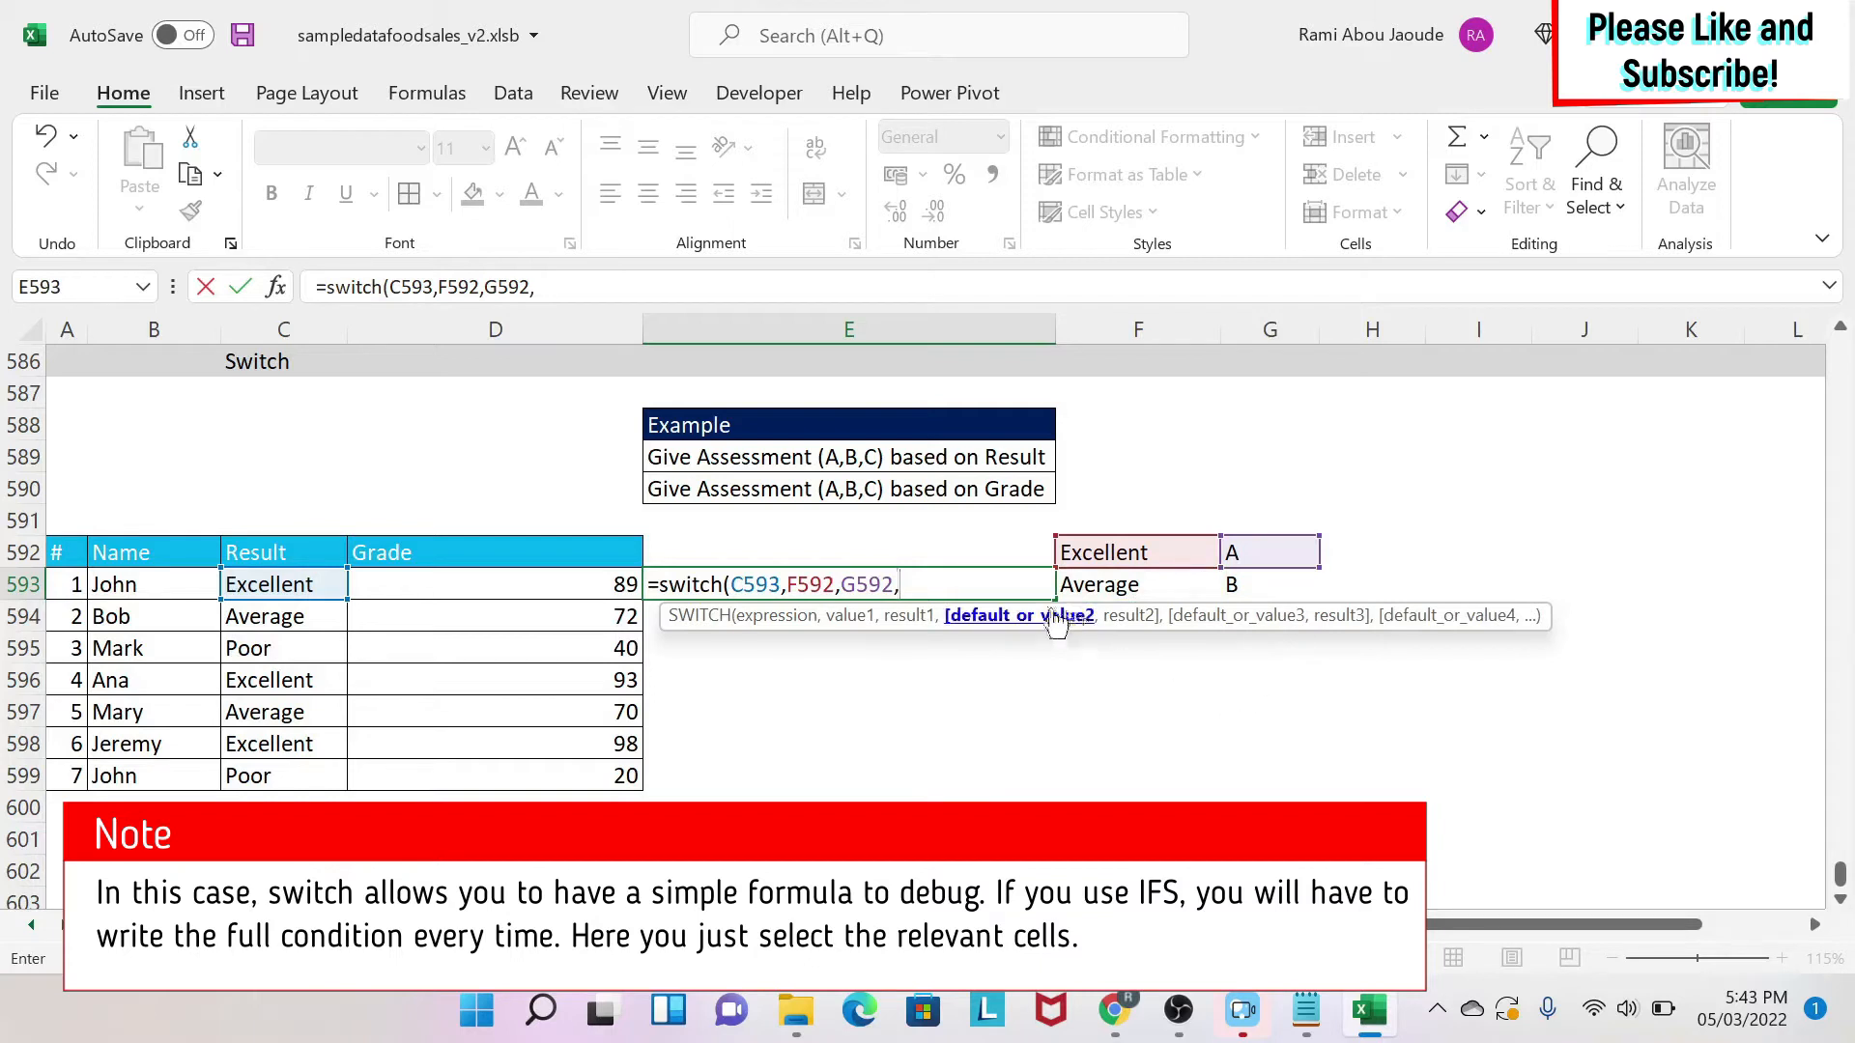
{"action": "left_click", "coordinate": [1128, 581]}
{"action": "type", "text": ","}
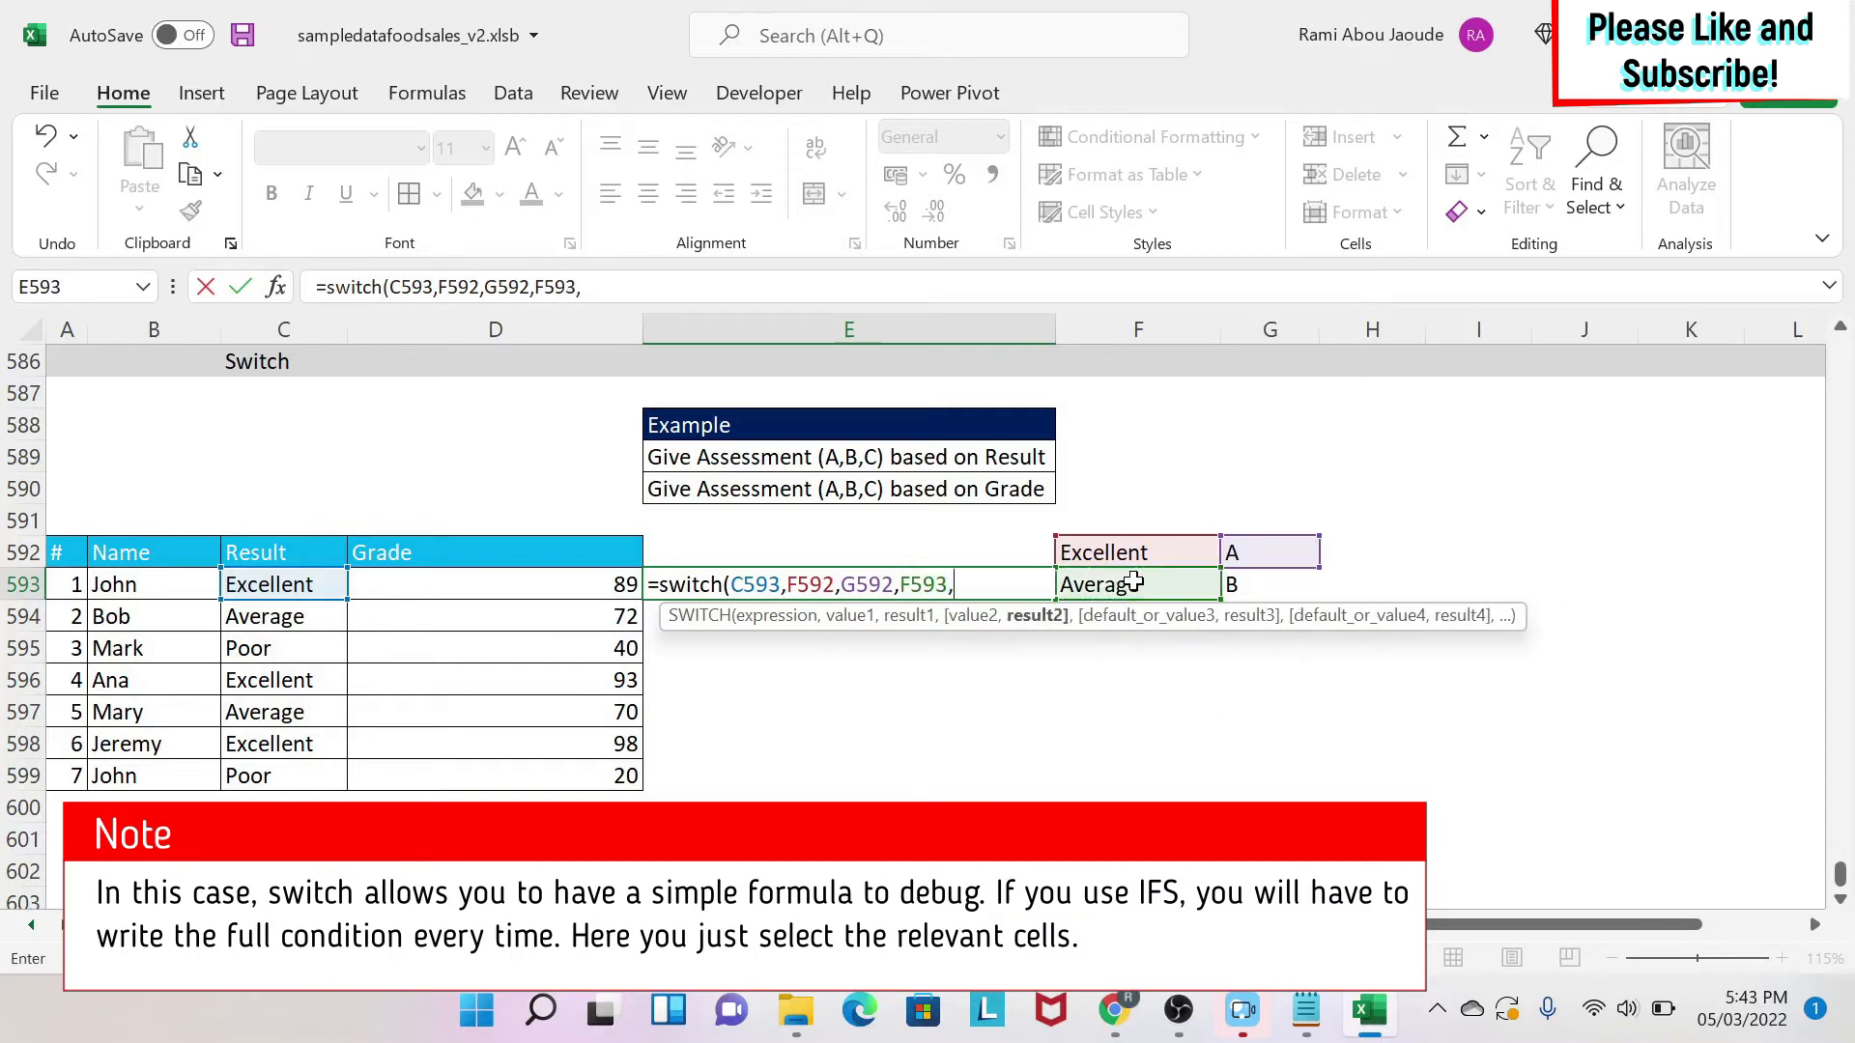
{"action": "left_click", "coordinate": [1232, 584]}
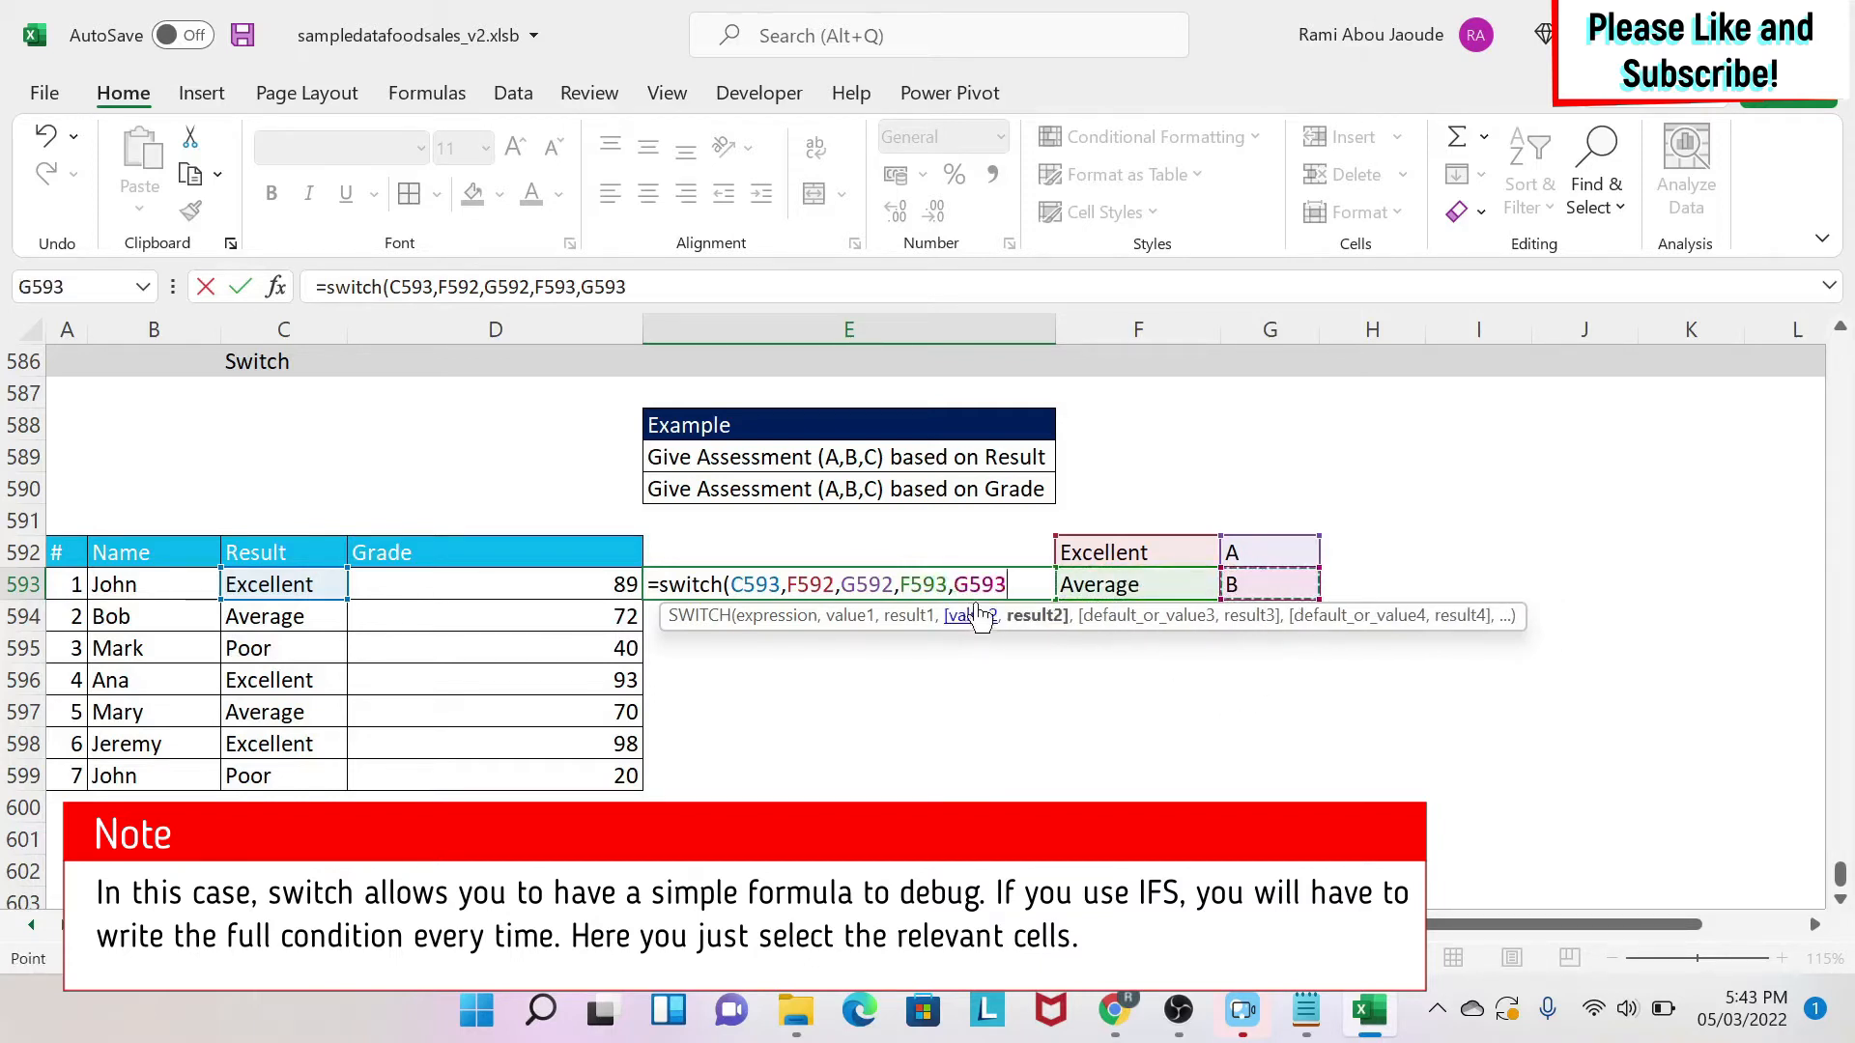
{"action": "type", "text": ","}
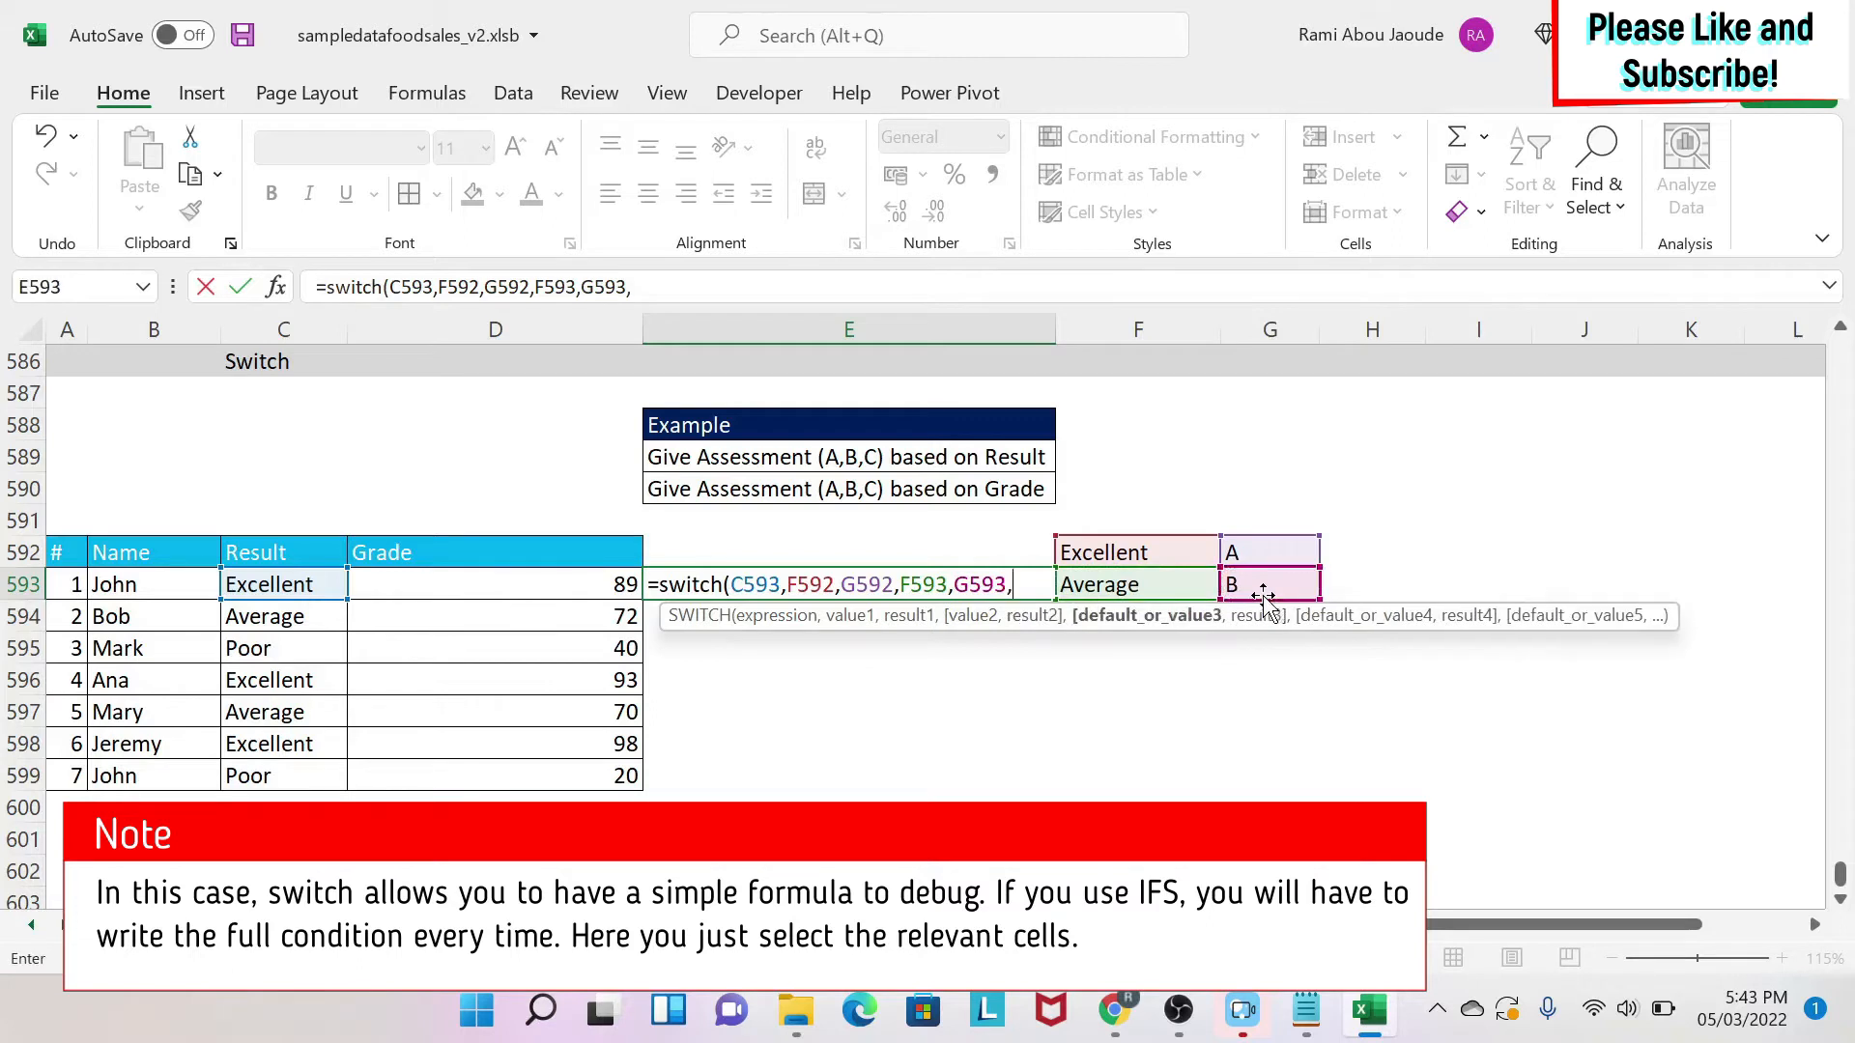
Complete the formula with the Poor→C pair and default "NA", and enter it.
{"action": "left_click", "coordinate": [1149, 650]}
{"action": "key", "text": "Up"}
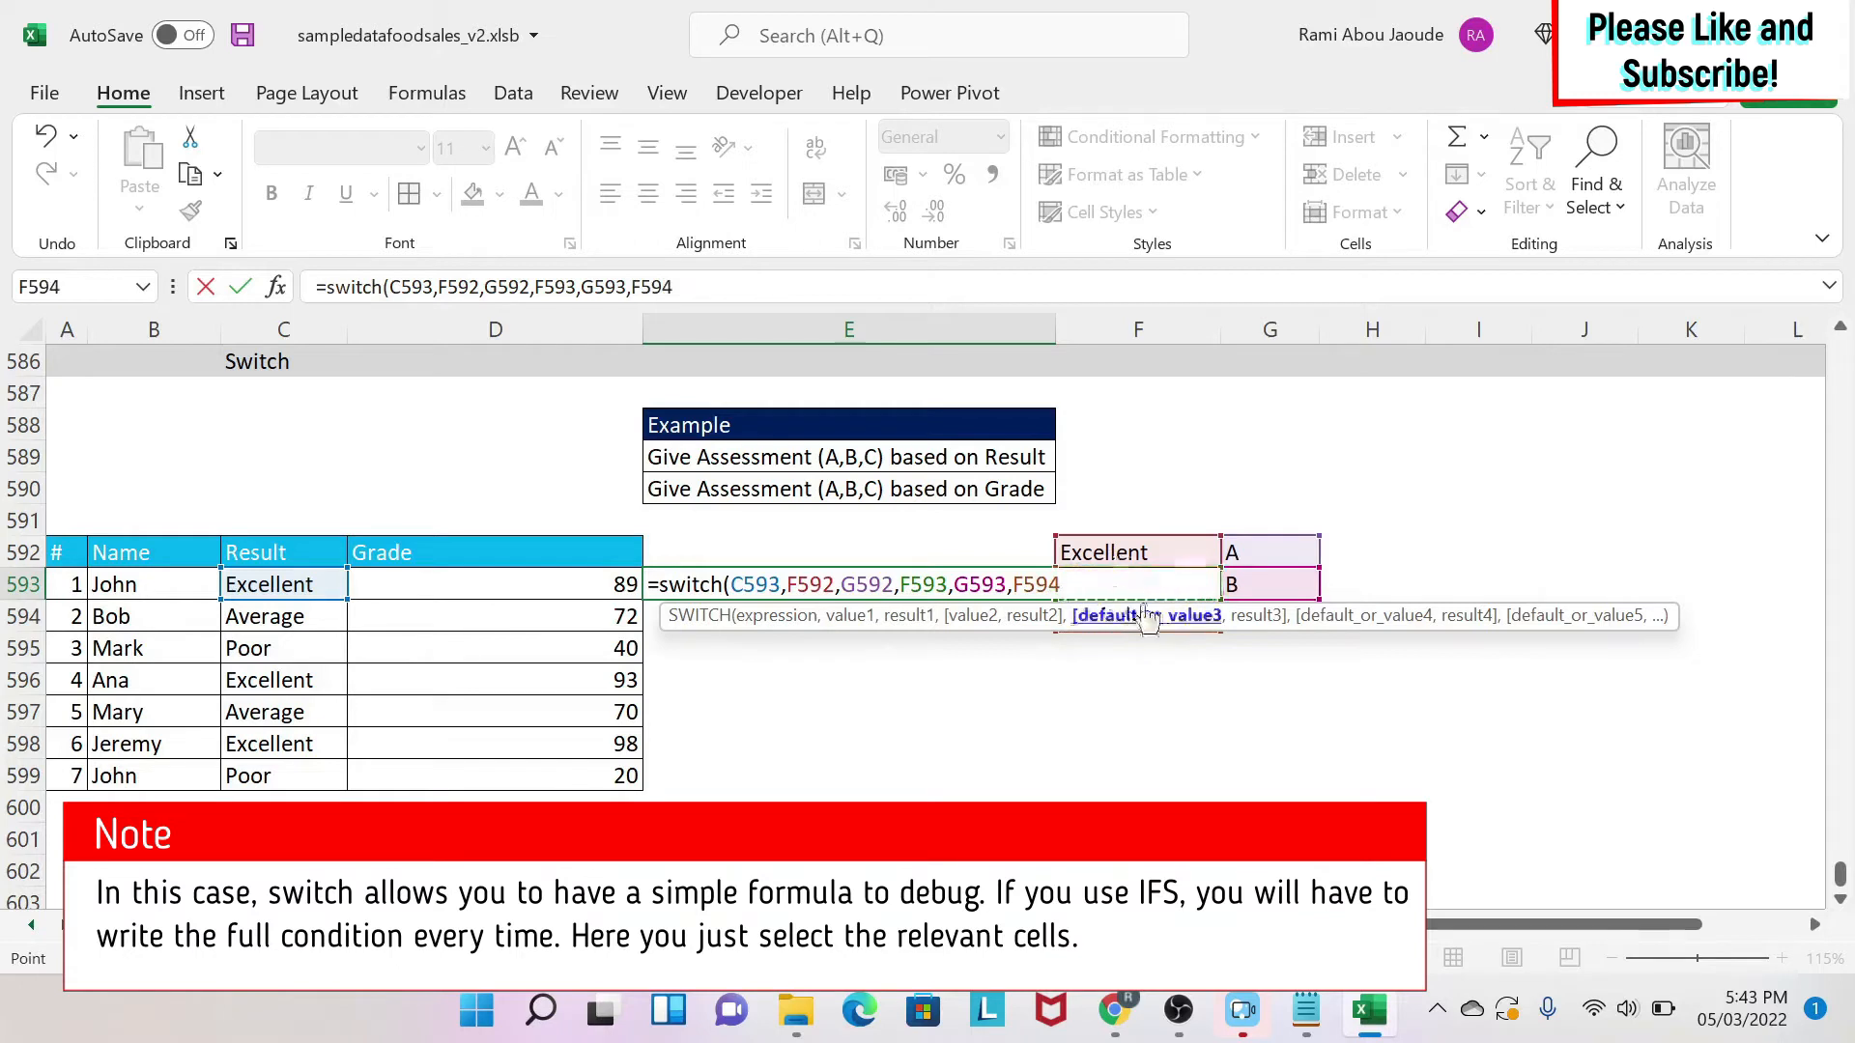
{"action": "type", "text": ","}
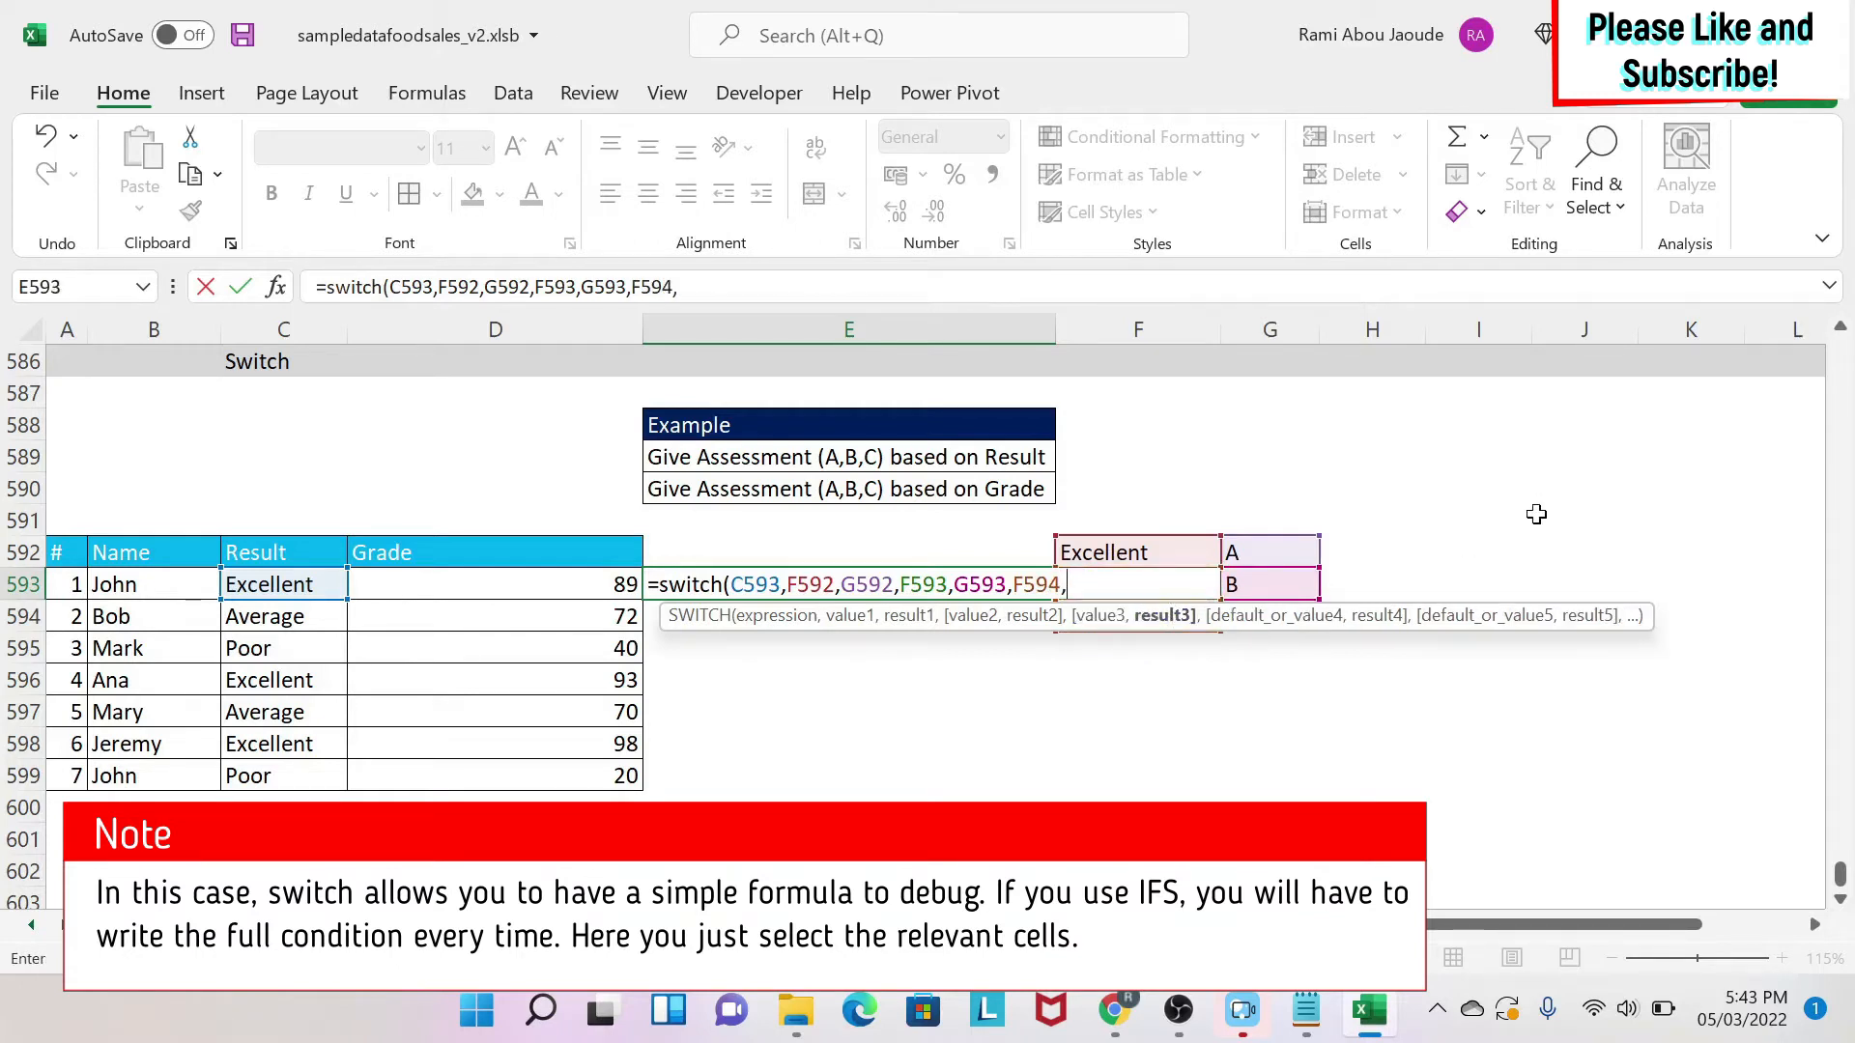
{"action": "left_click", "coordinate": [1267, 638]}
{"action": "key", "text": "Up"}
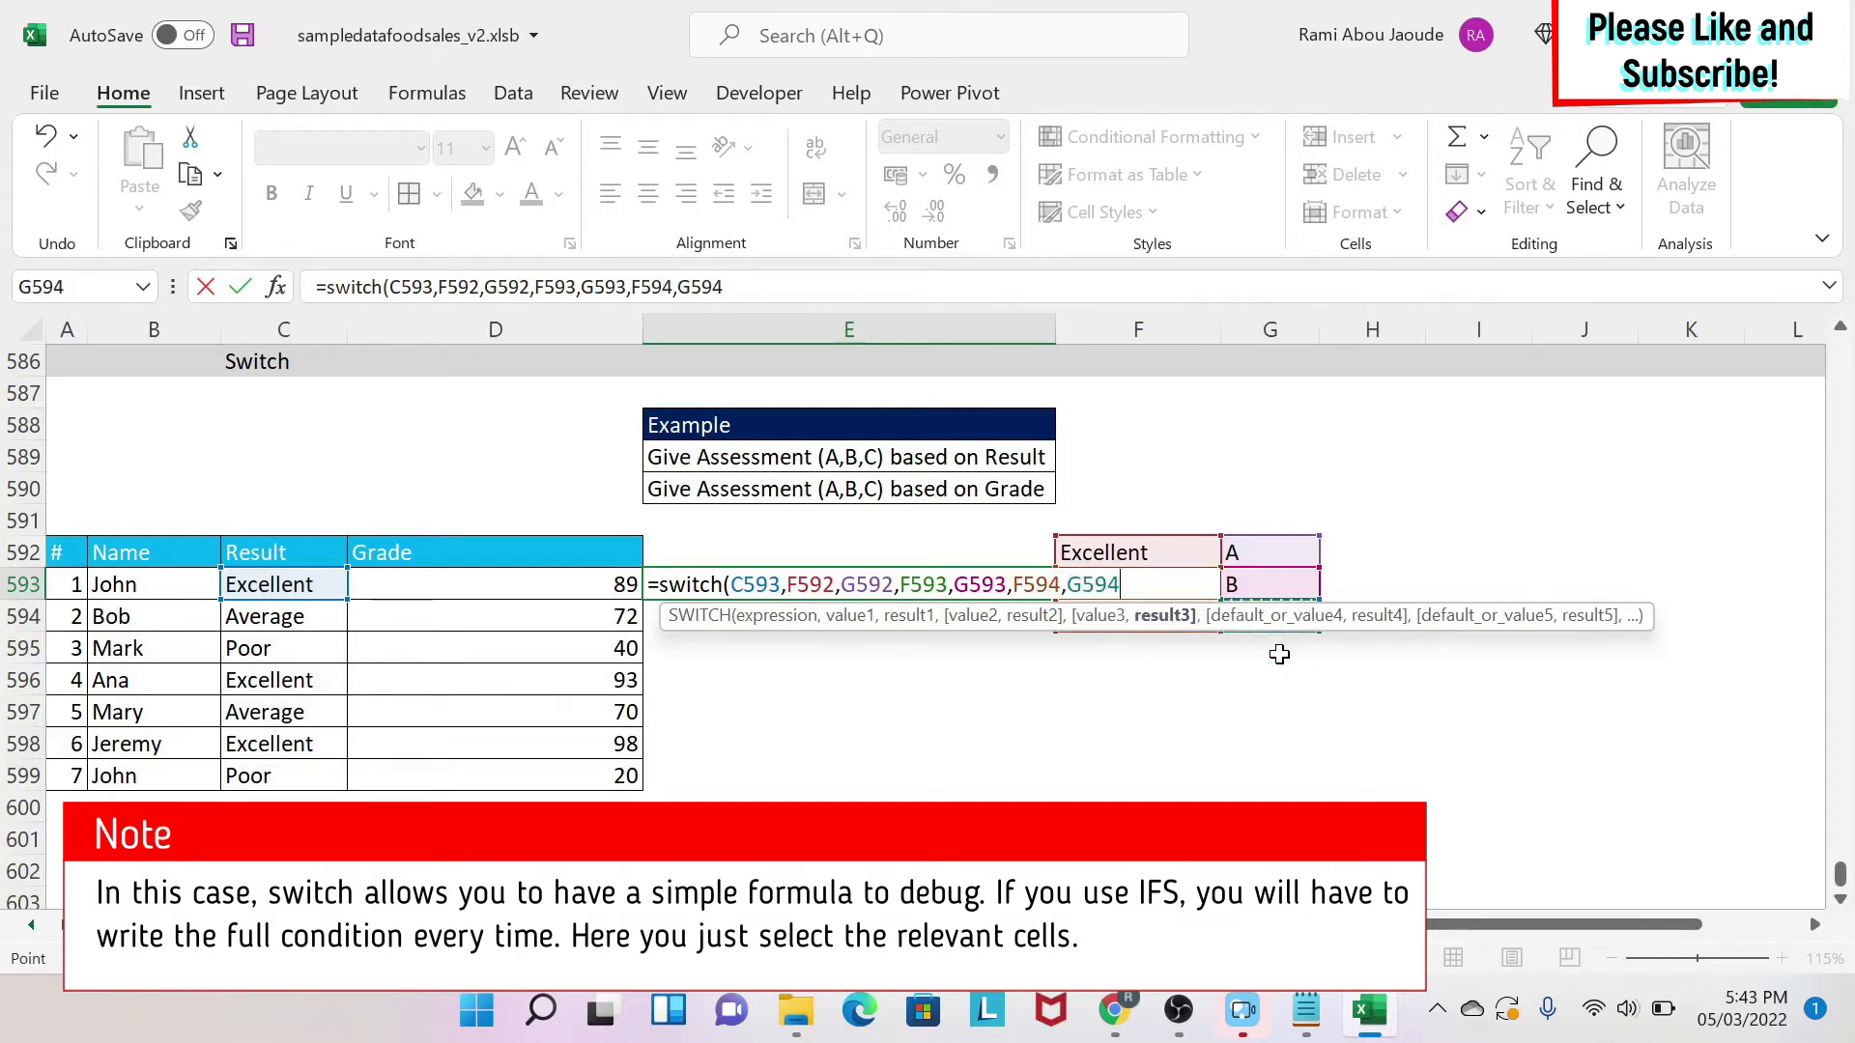
{"action": "type", "text": ","}
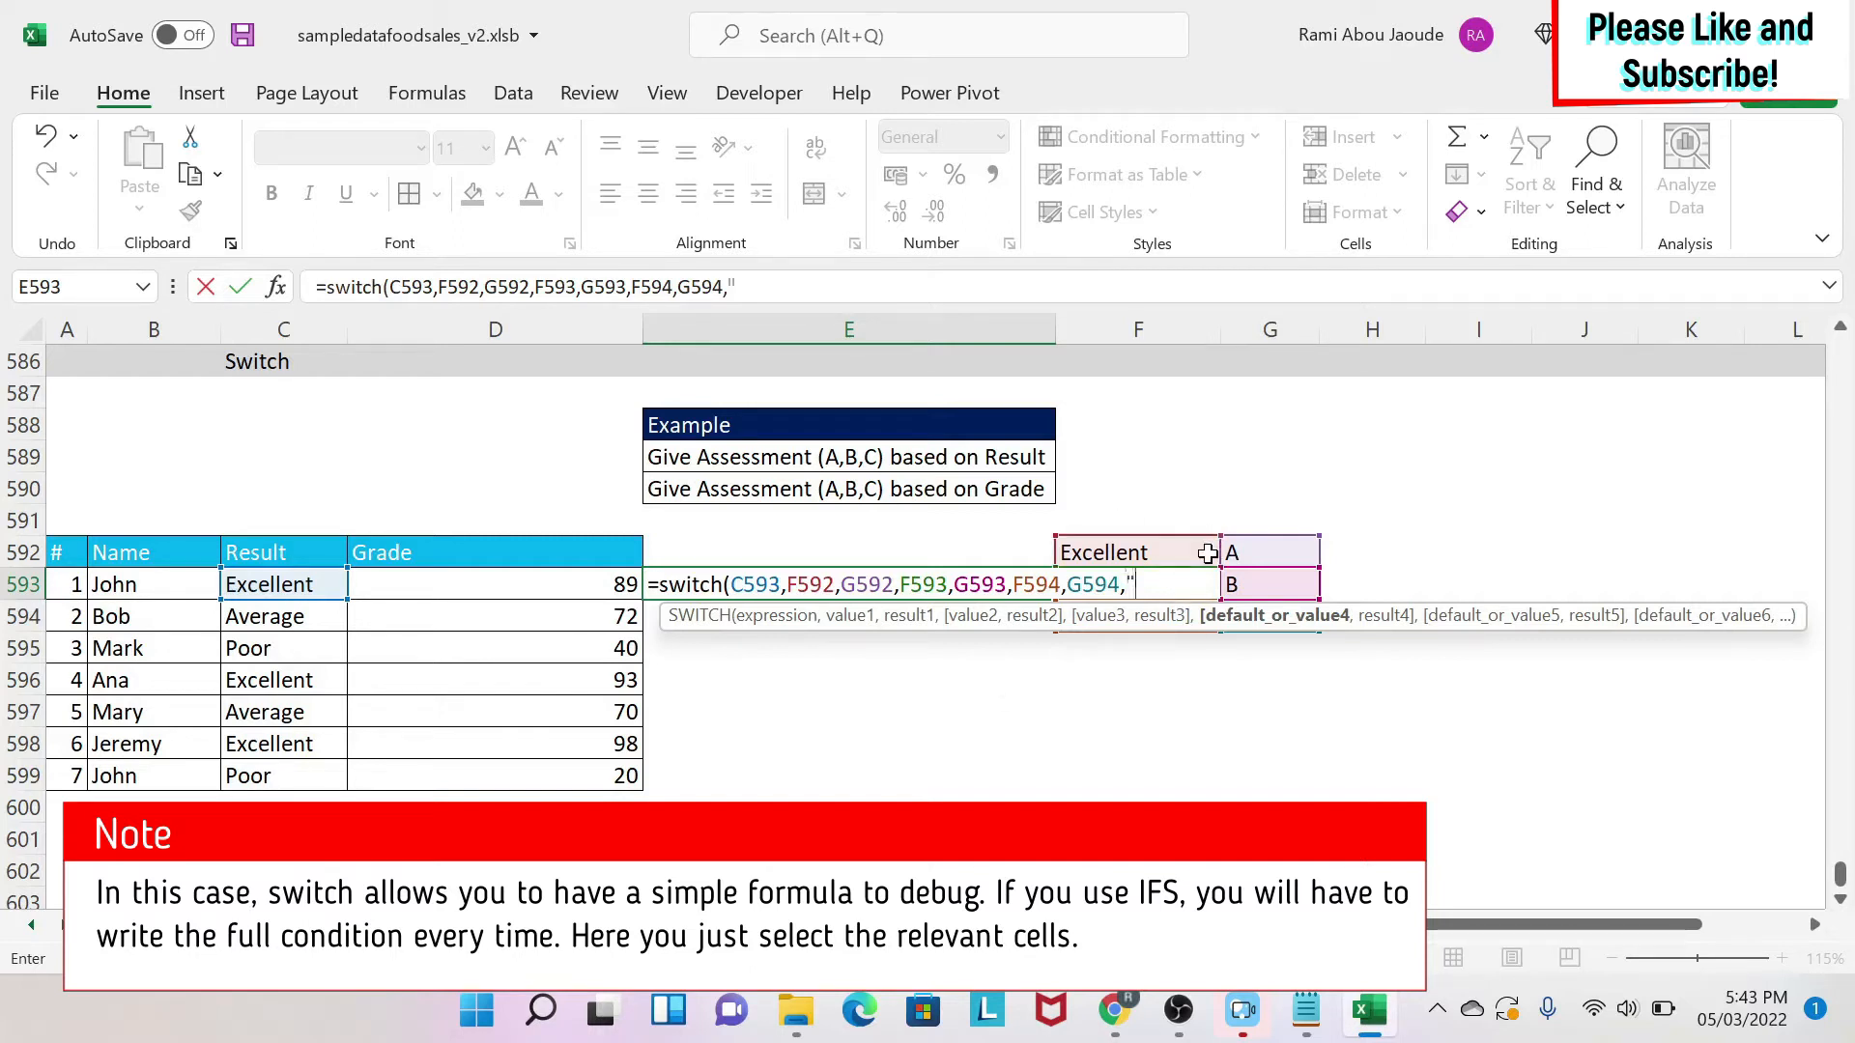
{"action": "type", "text": "NA\""}
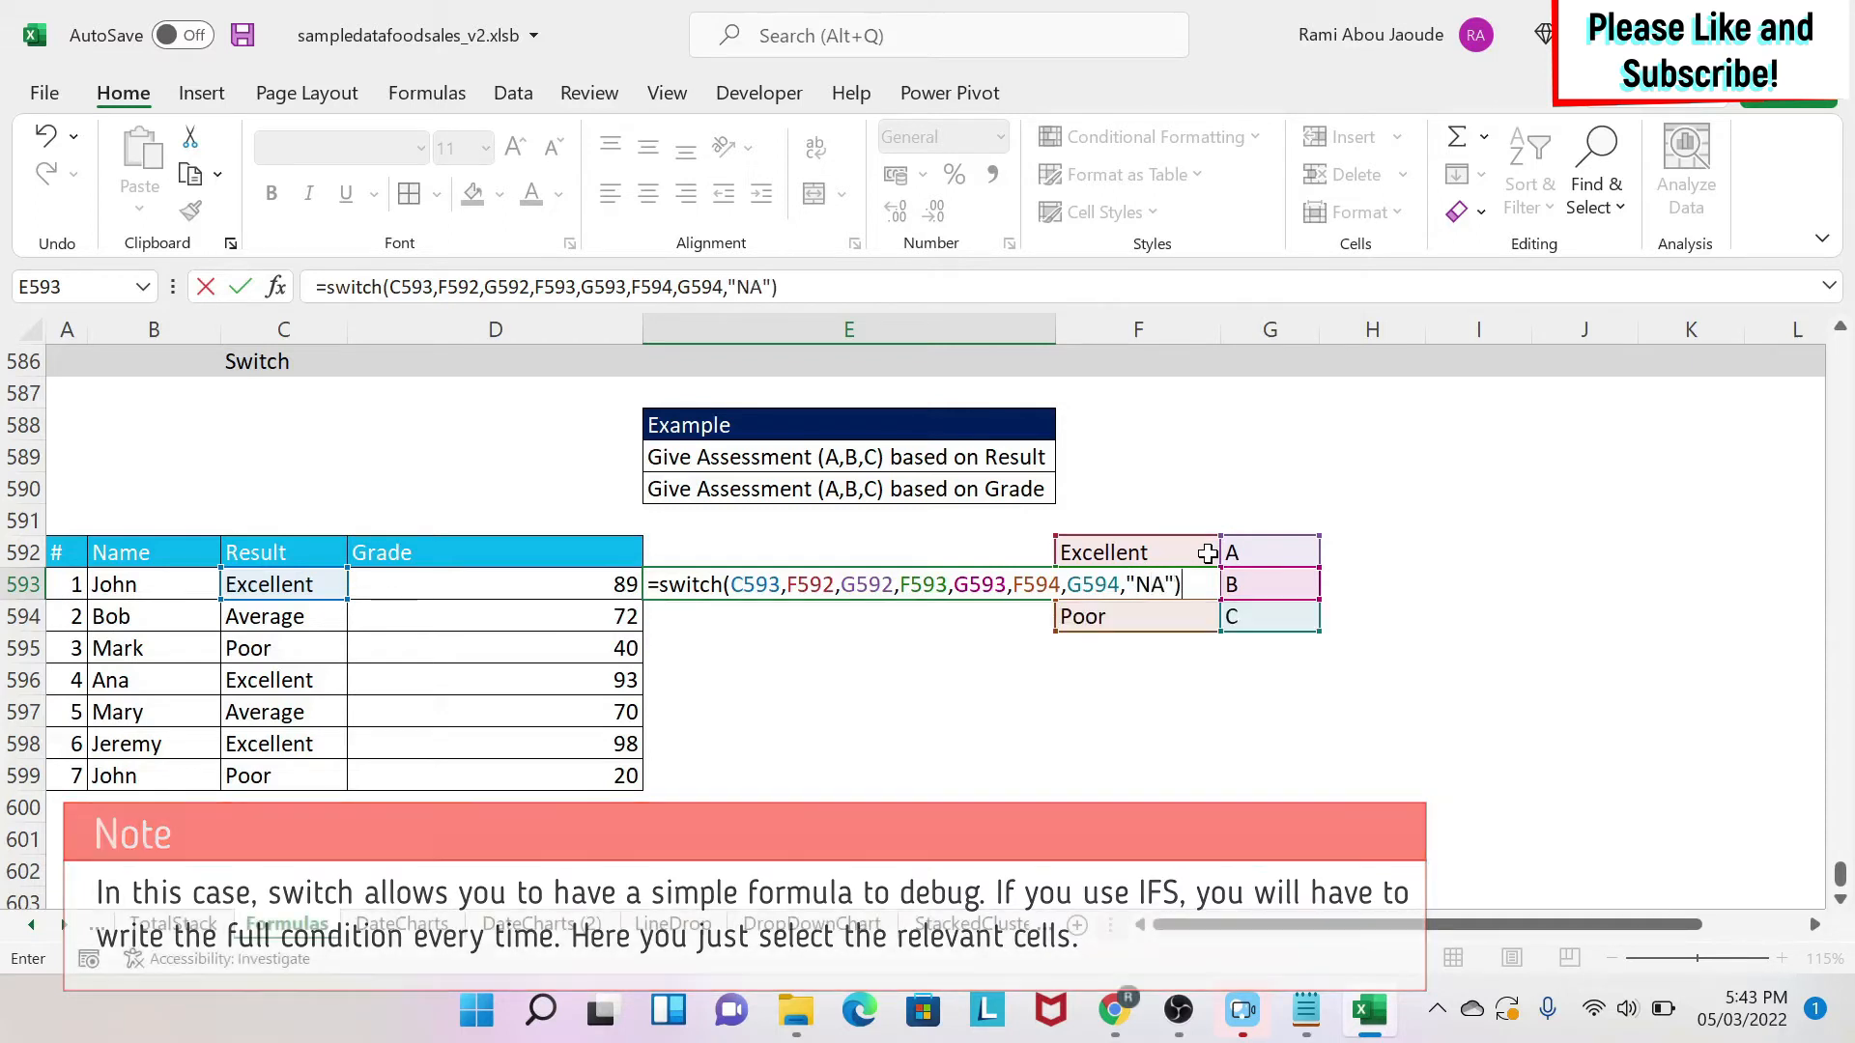
{"action": "key", "text": "Return"}
Make all mapping cell references in E593's SWITCH formula absolute, such as $F$592 and $G$592.
{"action": "left_click", "coordinate": [758, 591]}
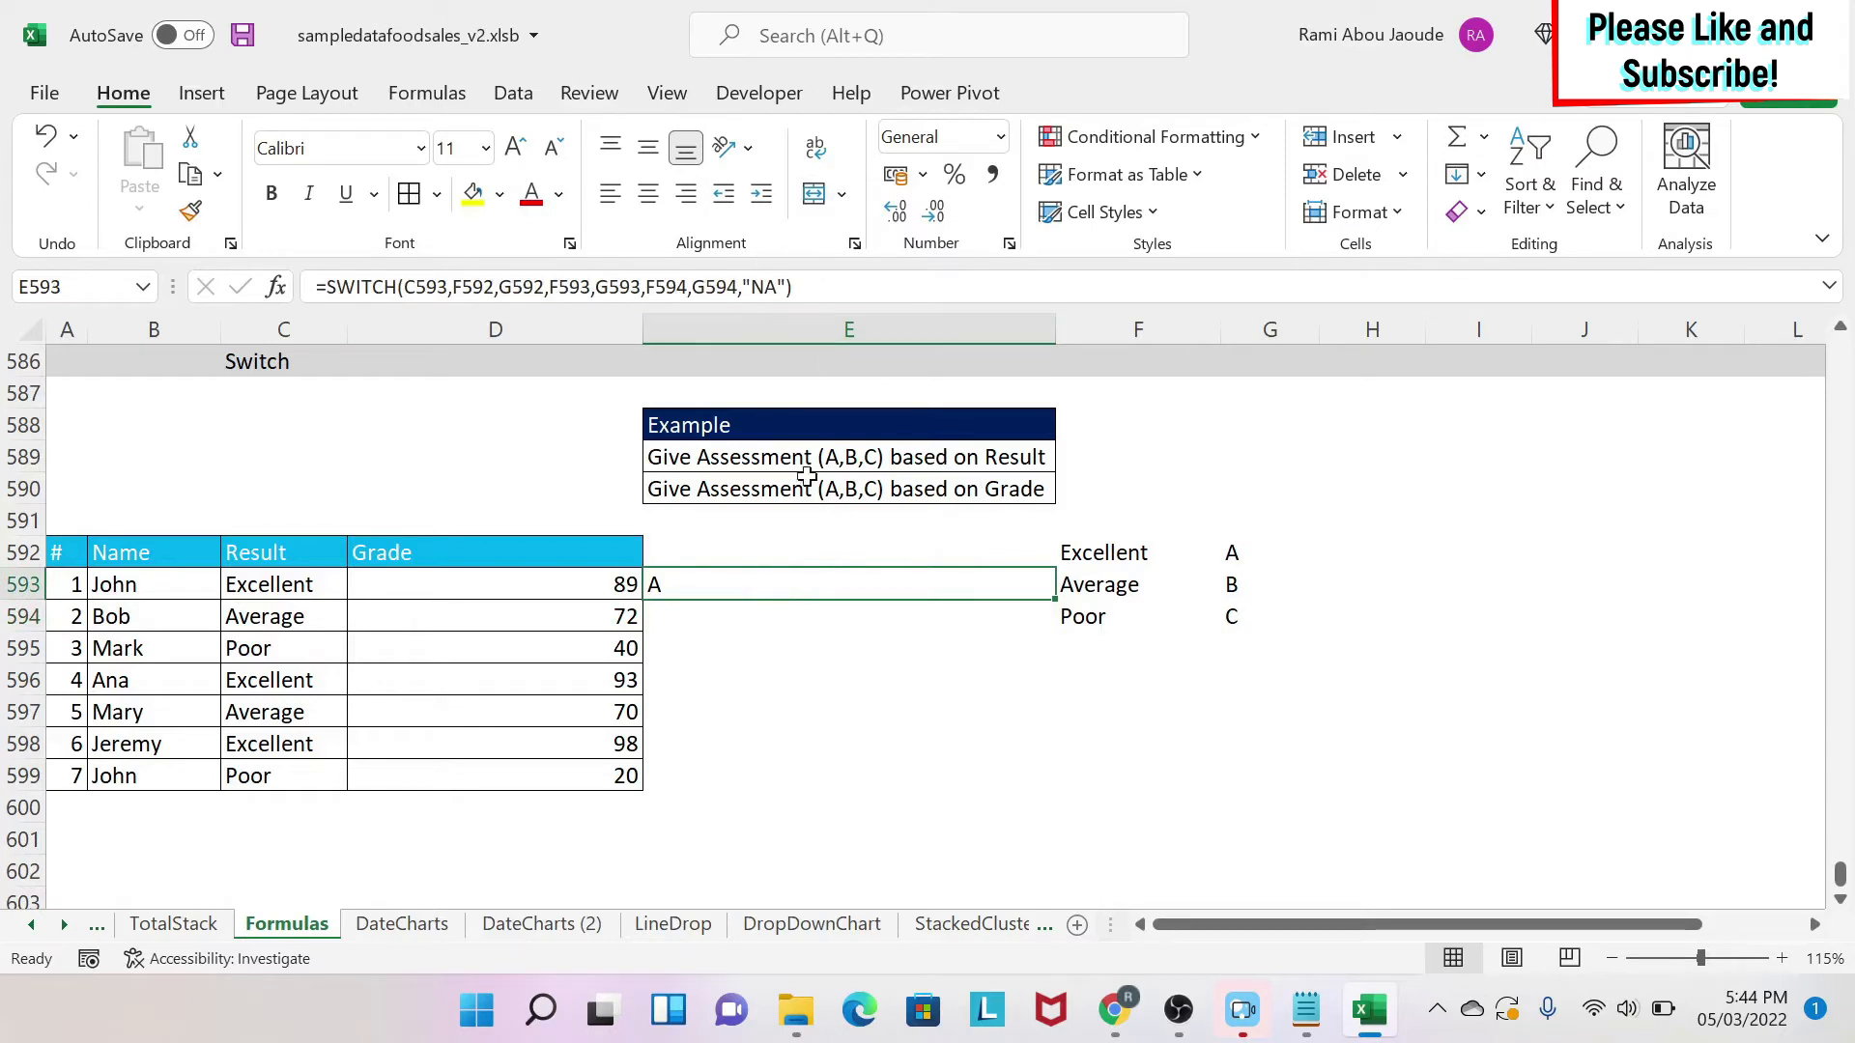
{"action": "left_click", "coordinate": [473, 283]}
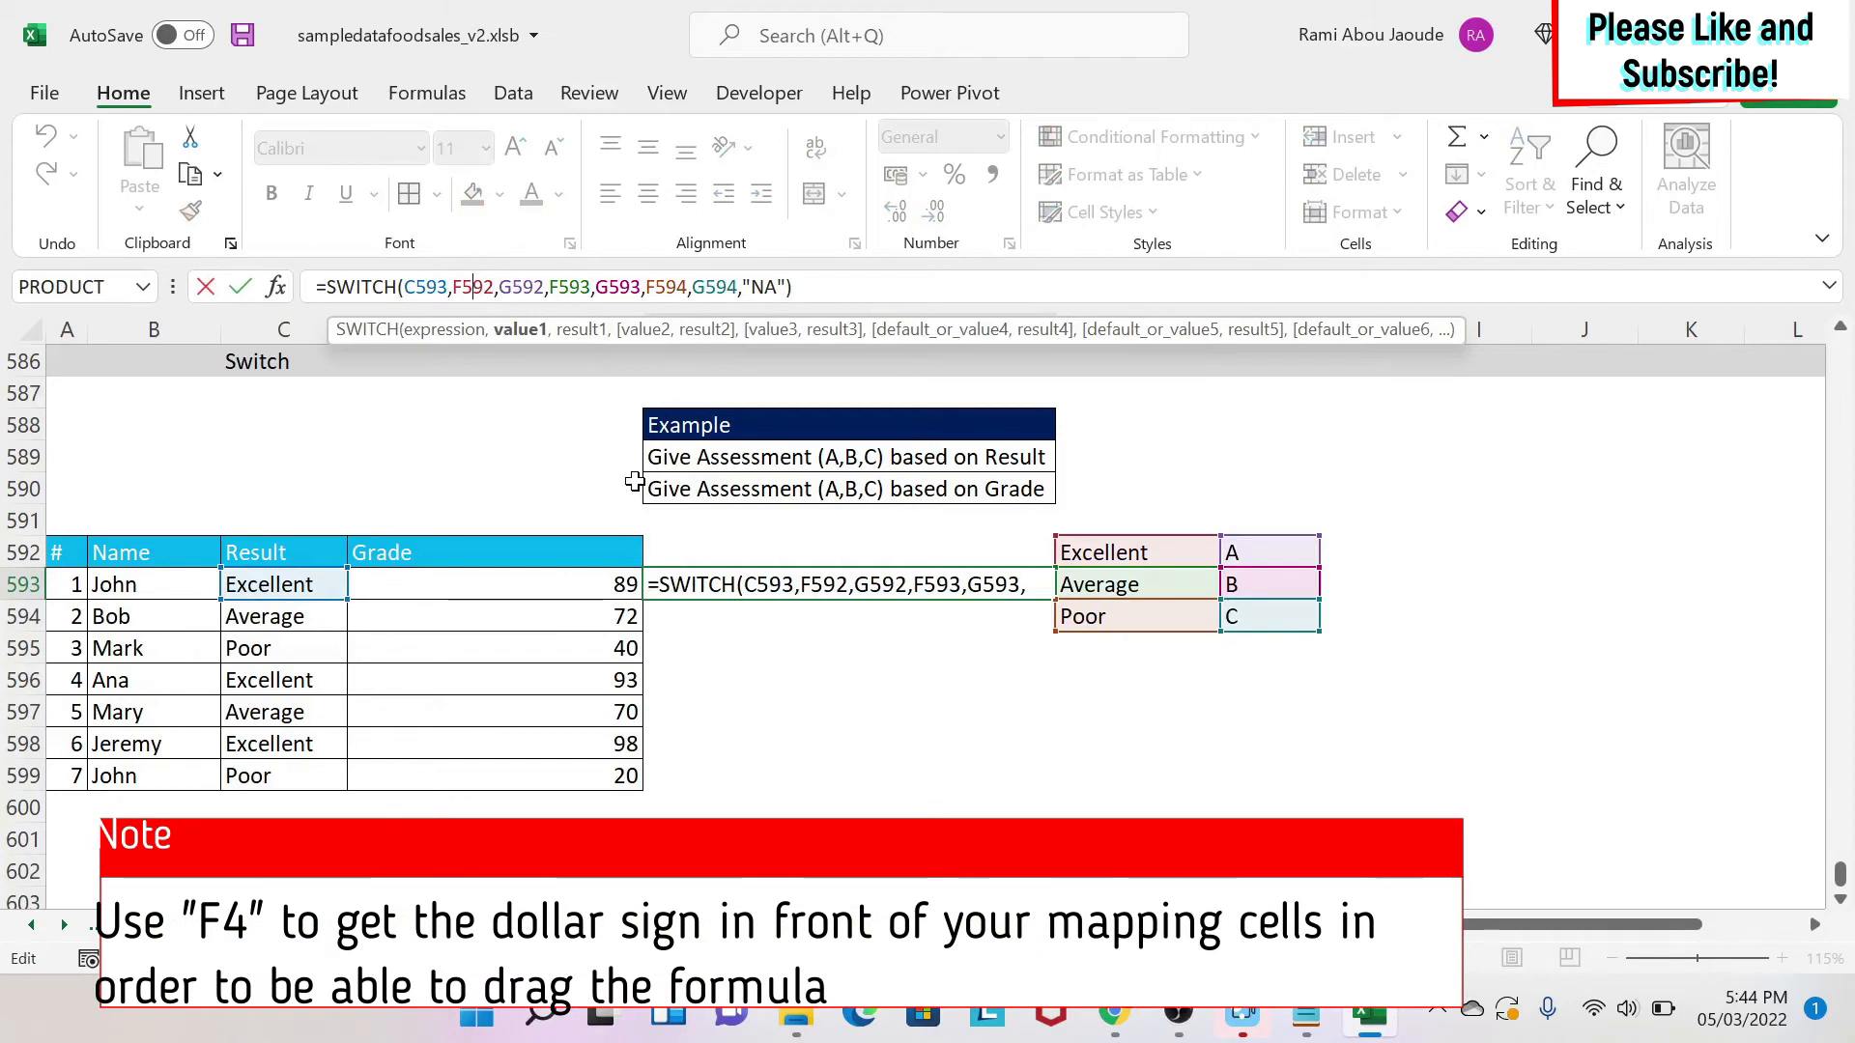
{"action": "key", "text": "F4"}
{"action": "left_click", "coordinate": [544, 287]}
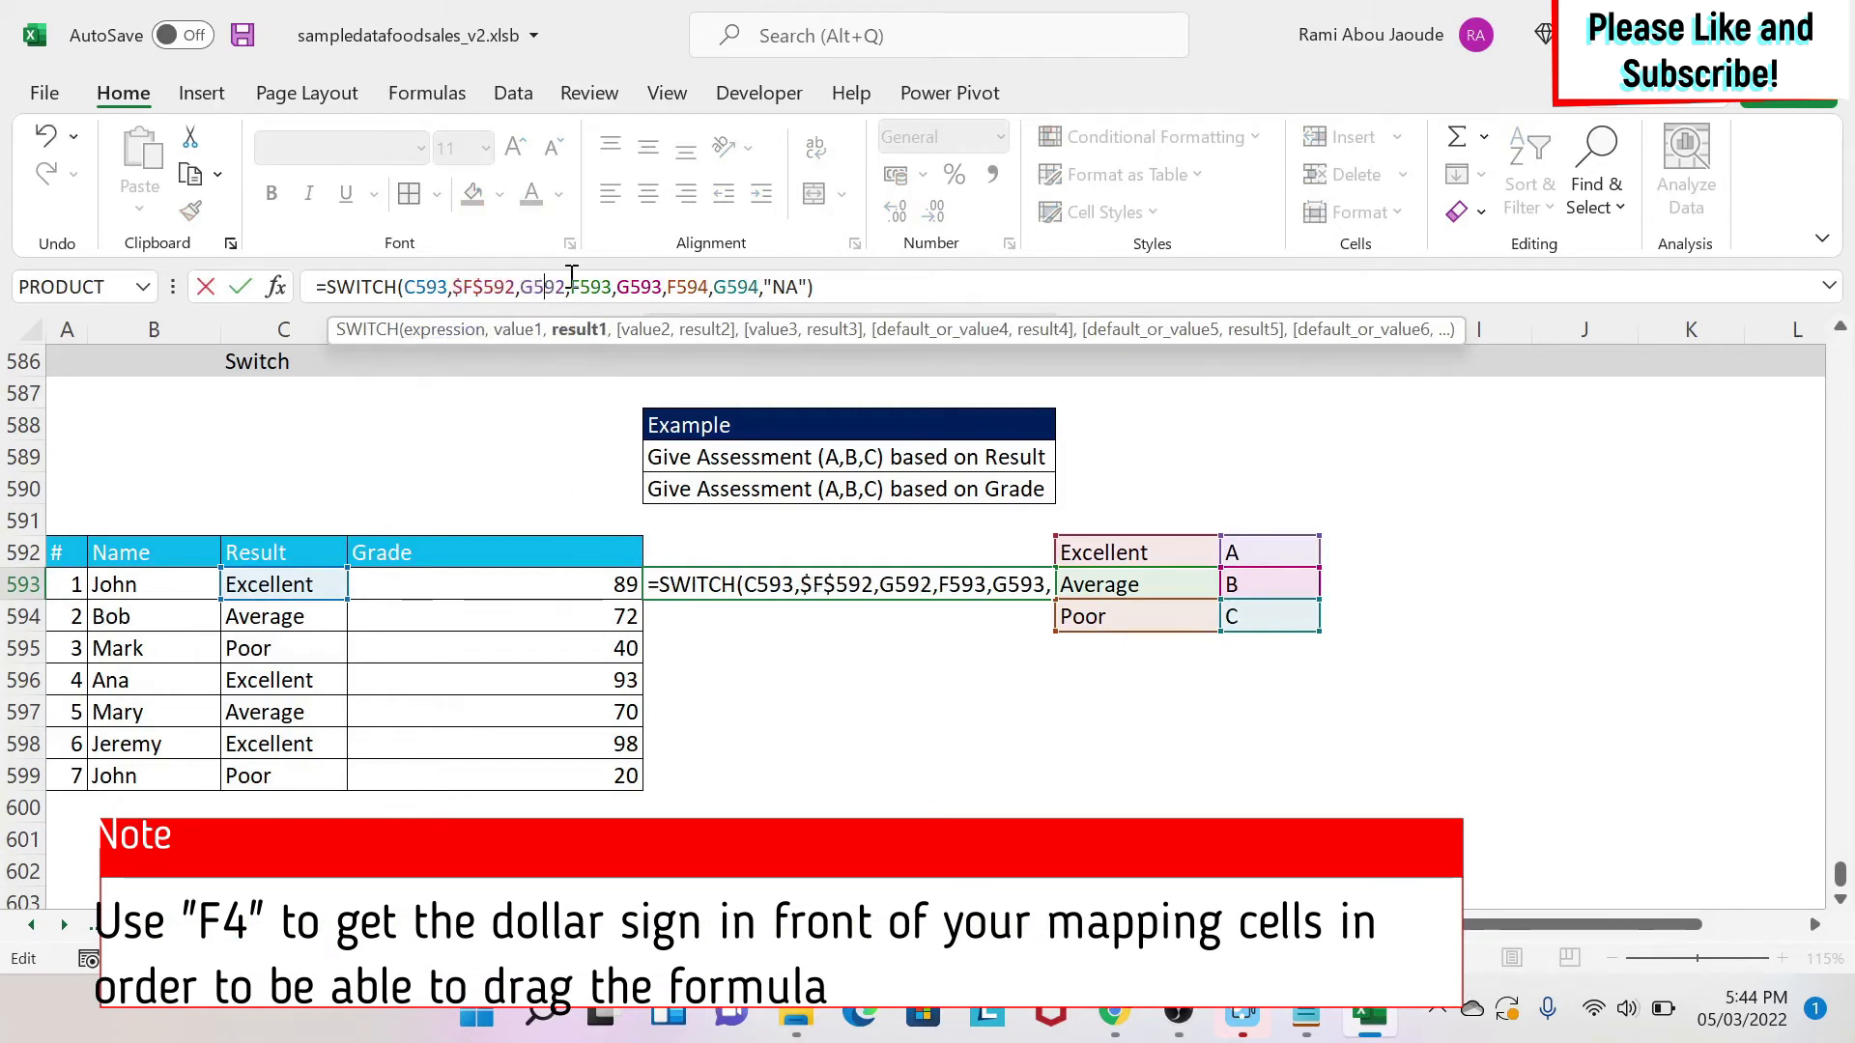
{"action": "key", "text": "F4"}
{"action": "left_click", "coordinate": [607, 287]}
{"action": "key", "text": "F4"}
{"action": "left_click", "coordinate": [681, 286]}
{"action": "key", "text": "F4"}
{"action": "left_click", "coordinate": [749, 292]}
{"action": "key", "text": "F4"}
{"action": "left_click", "coordinate": [830, 288]}
{"action": "key", "text": "F4"}
{"action": "left_click", "coordinate": [432, 287]}
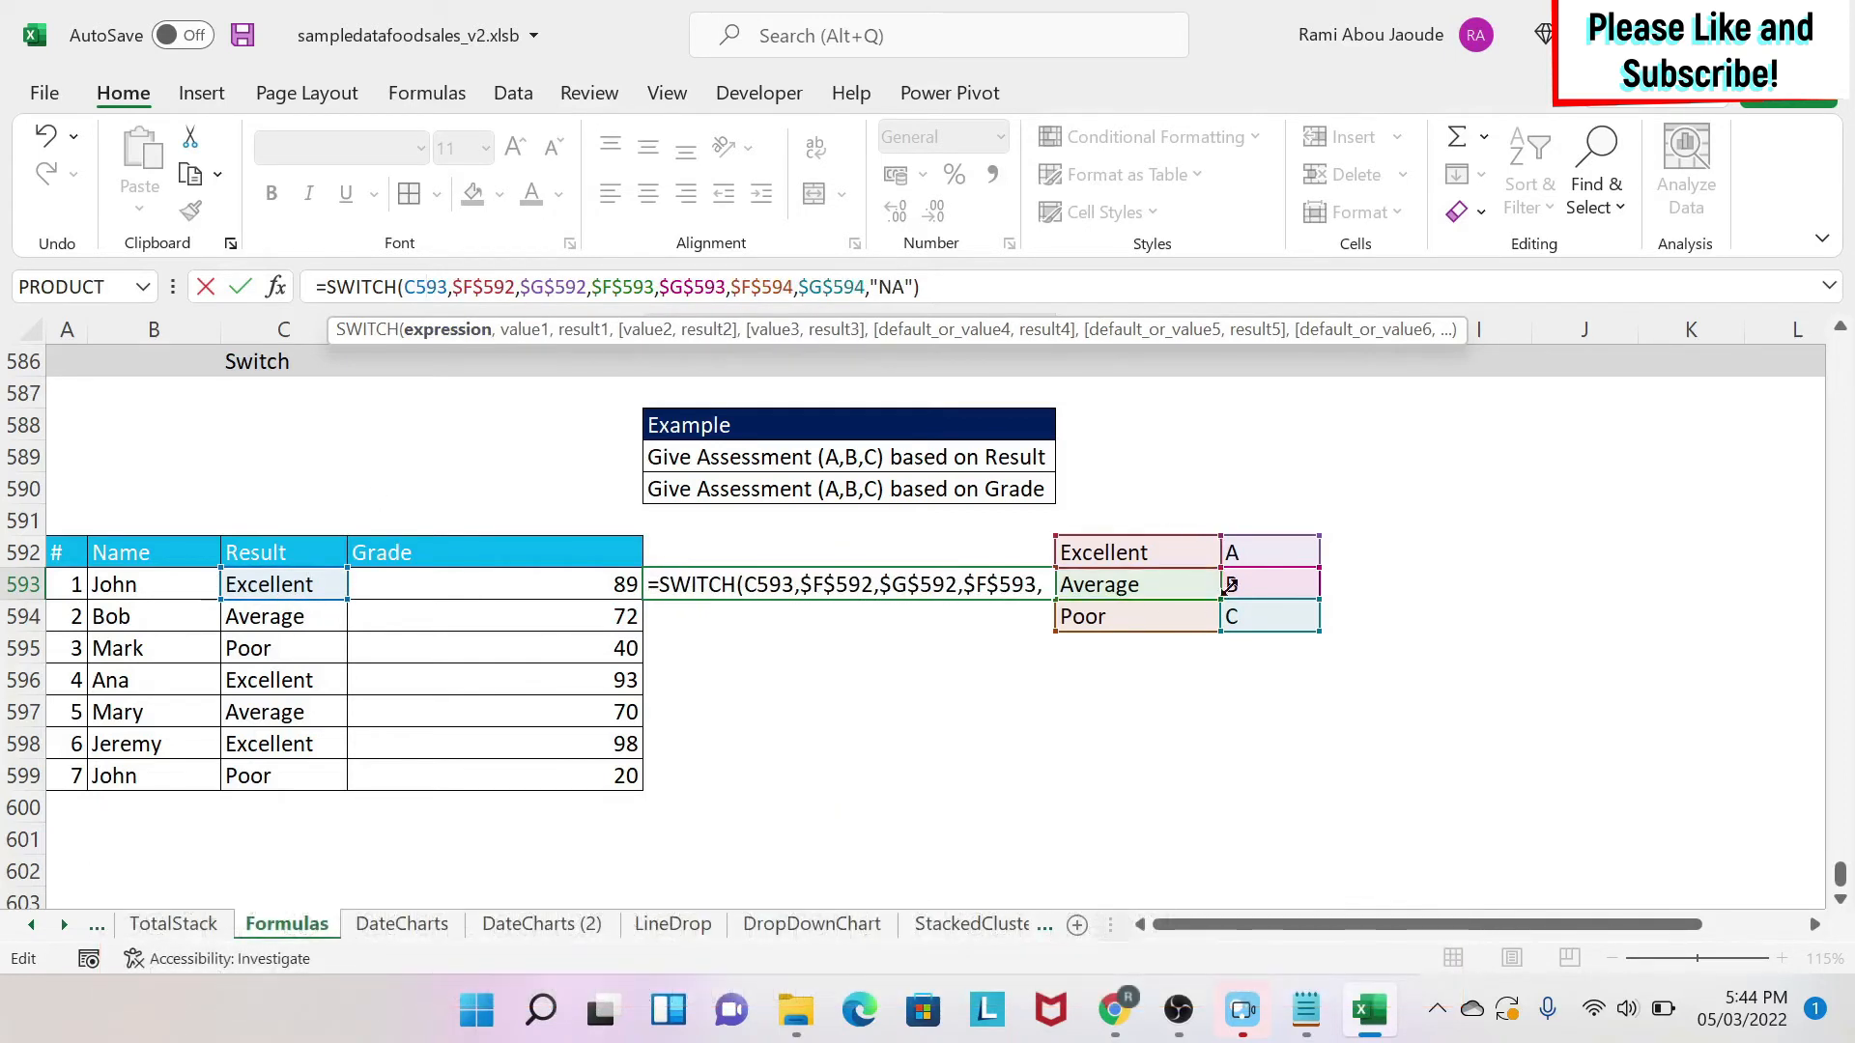
{"action": "key", "text": "Return"}
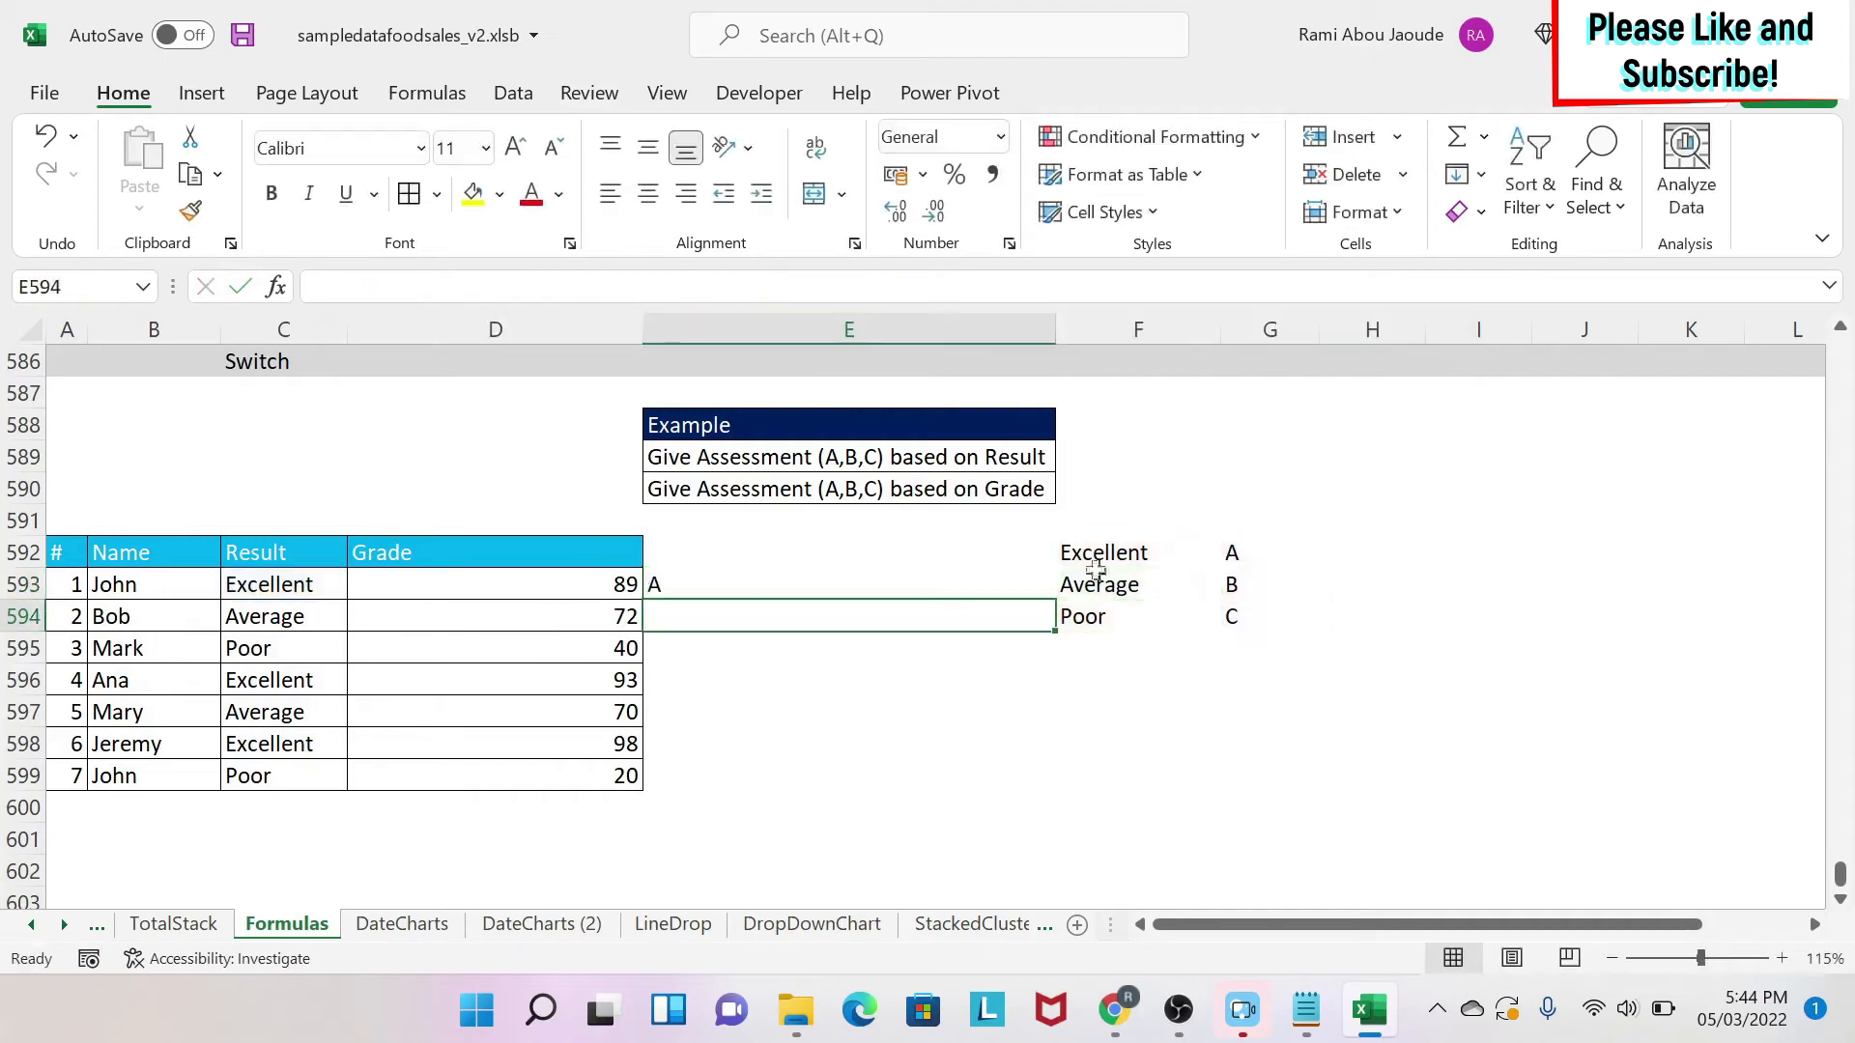
Fill the E593 formula down through E599 and check the filled cells.
{"action": "left_click", "coordinate": [841, 592]}
{"action": "left_click_drag", "start_coordinate": [1056, 601], "coordinate": [1031, 785]}
{"action": "left_click", "coordinate": [296, 779]}
{"action": "left_click", "coordinate": [779, 773]}
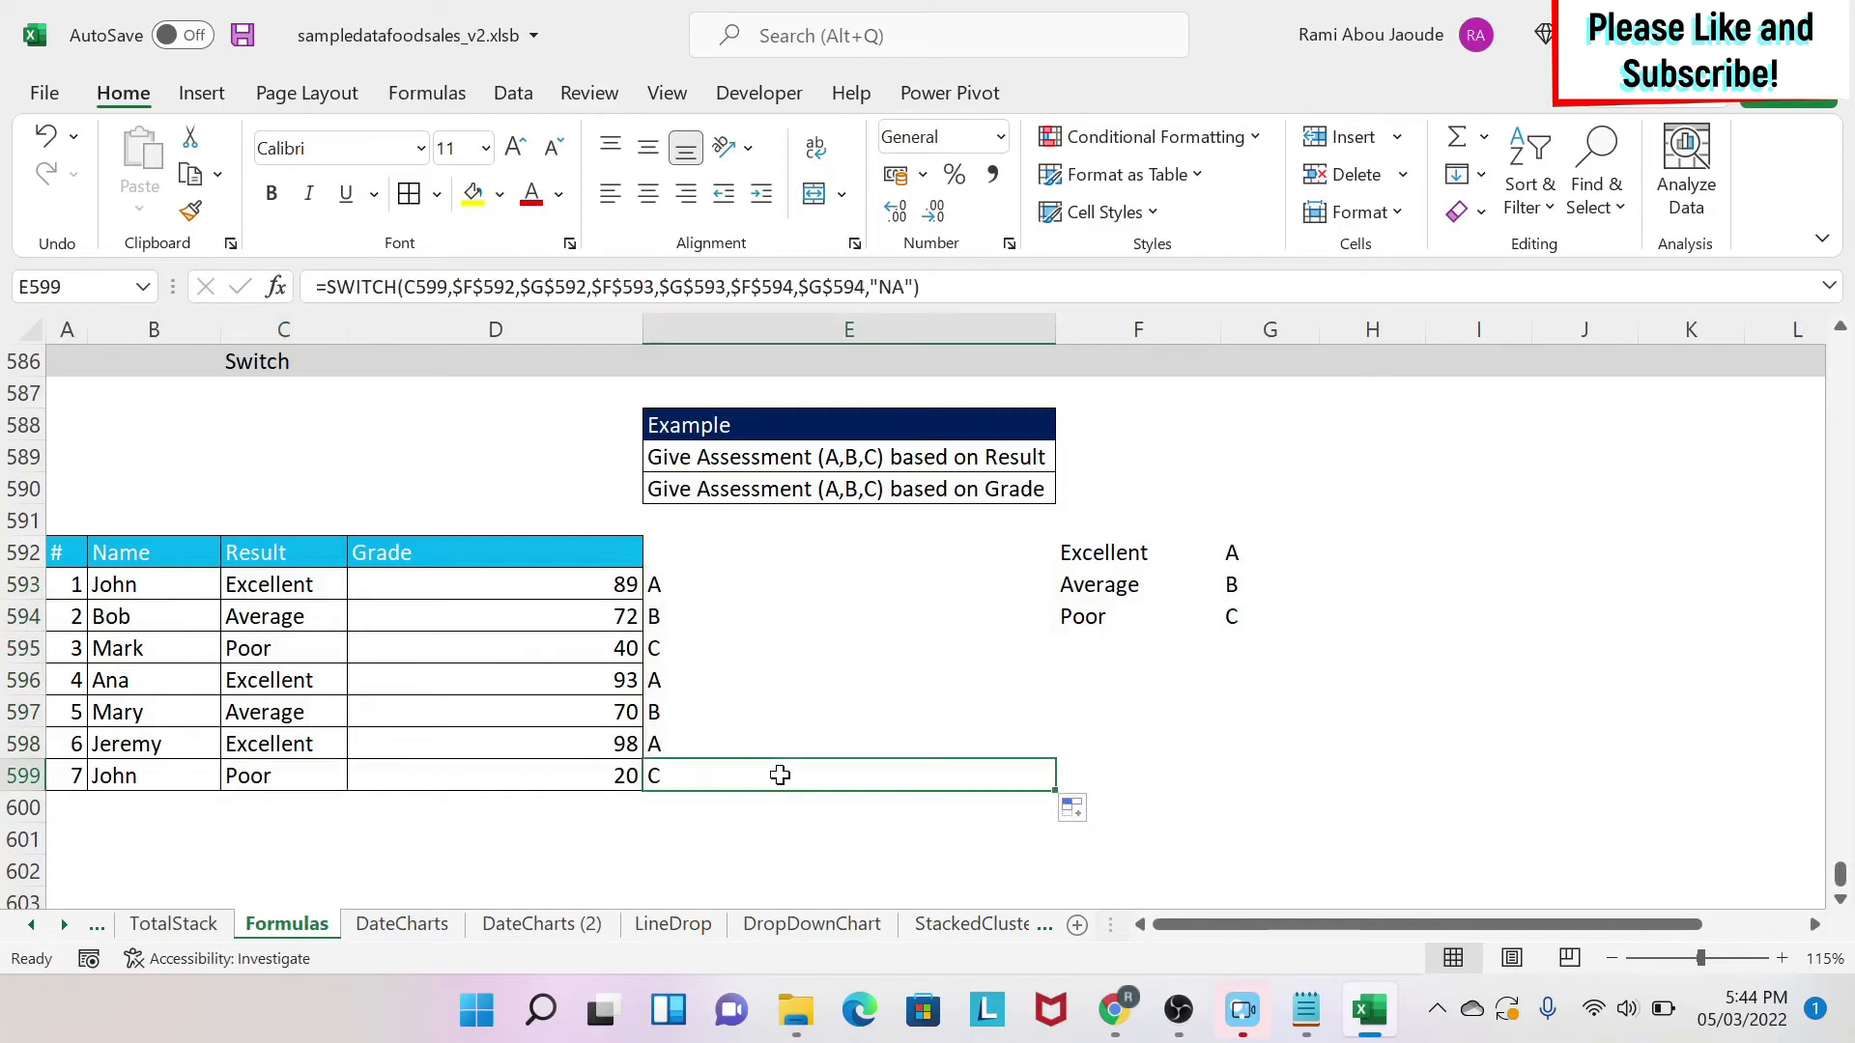
{"action": "left_click", "coordinate": [290, 715]}
{"action": "left_click", "coordinate": [691, 716]}
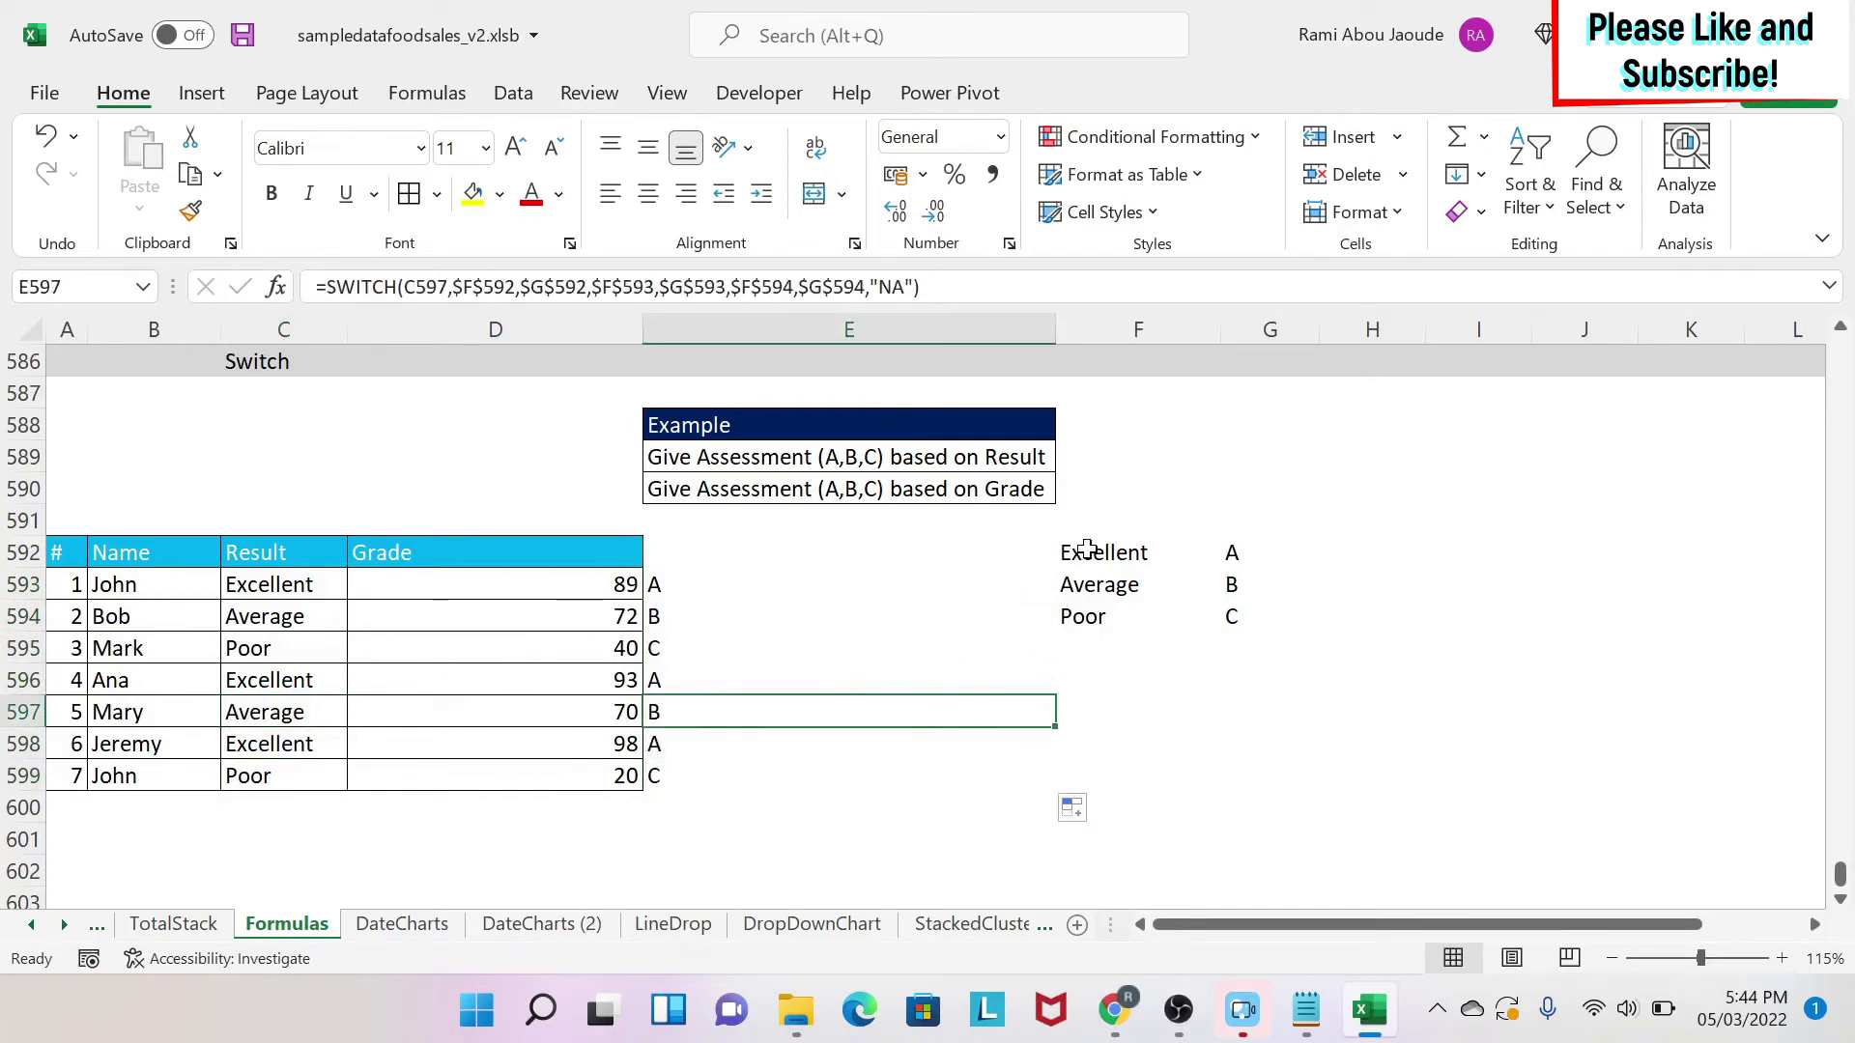
Move the mapping table to G588:H590.
{"action": "left_click_drag", "start_coordinate": [1082, 551], "coordinate": [1375, 506]}
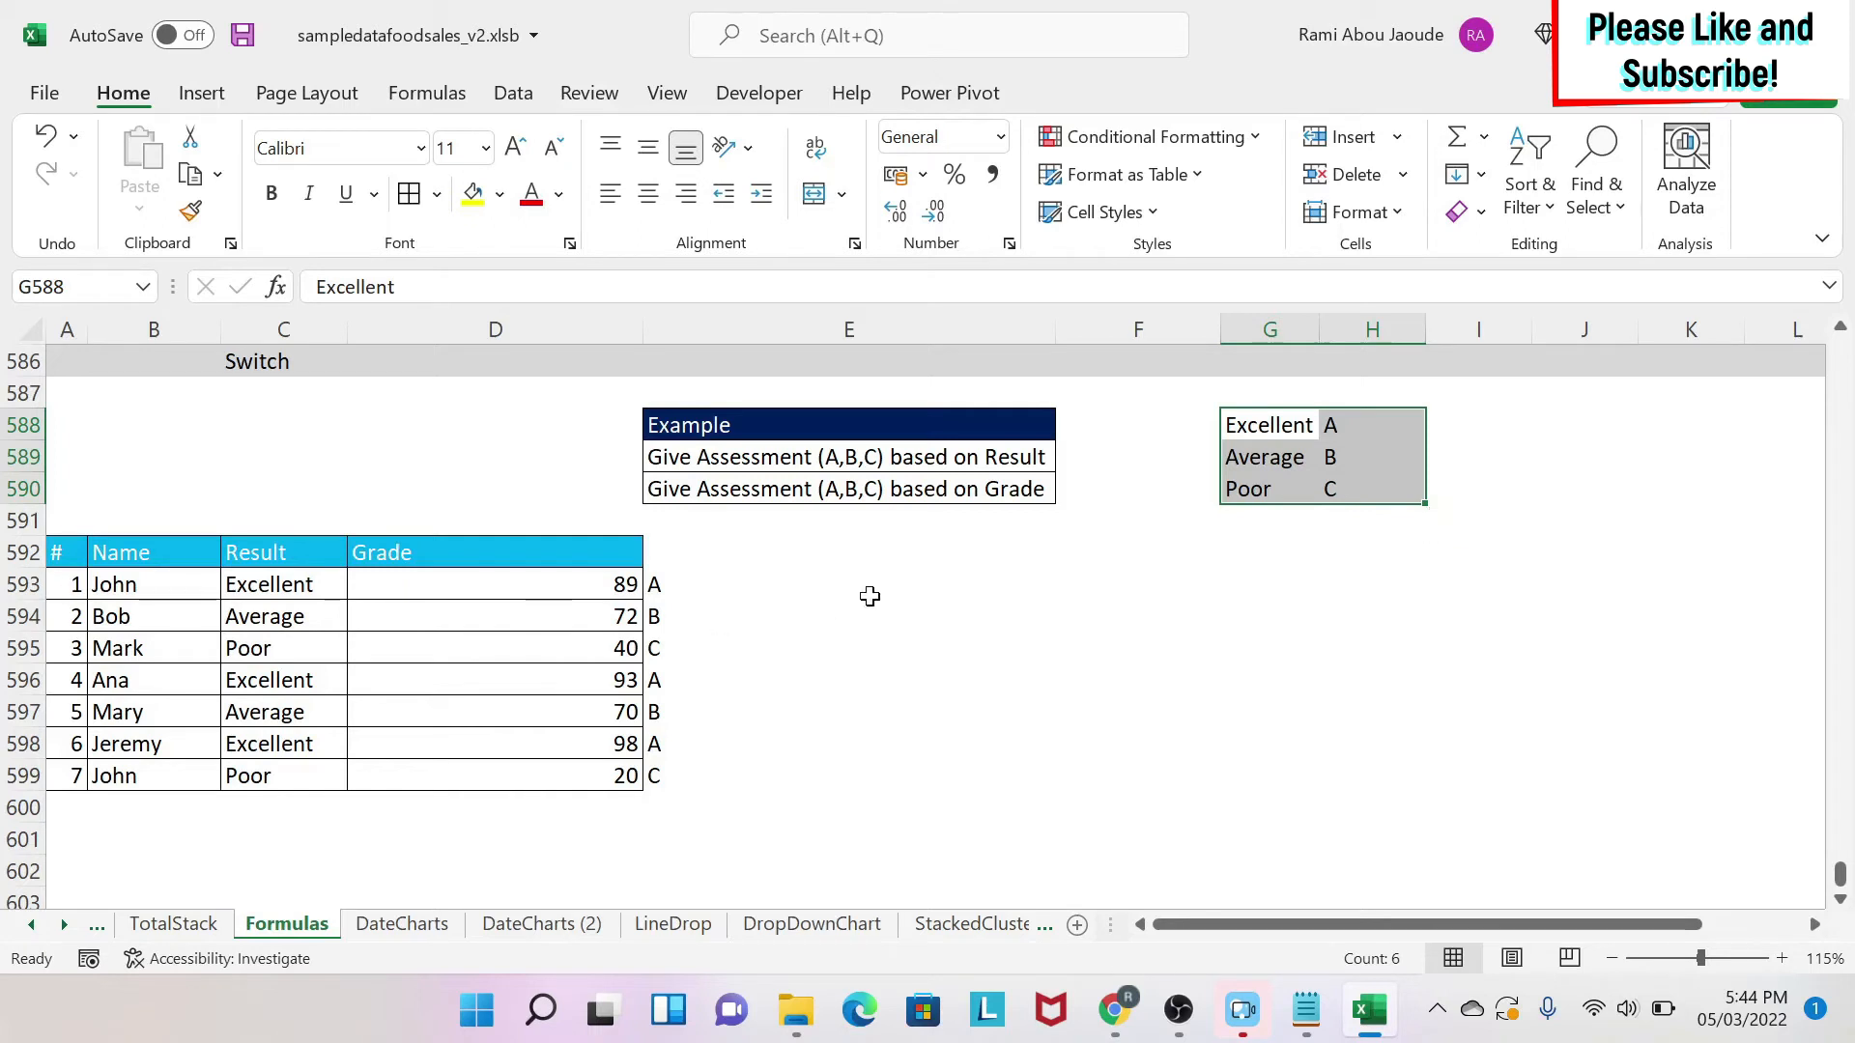
{"action": "left_click", "coordinate": [971, 589]}
In F593, start a SWITCH(TRUE formula whose first pair returns H588 when D593>70.
{"action": "left_click", "coordinate": [1213, 590]}
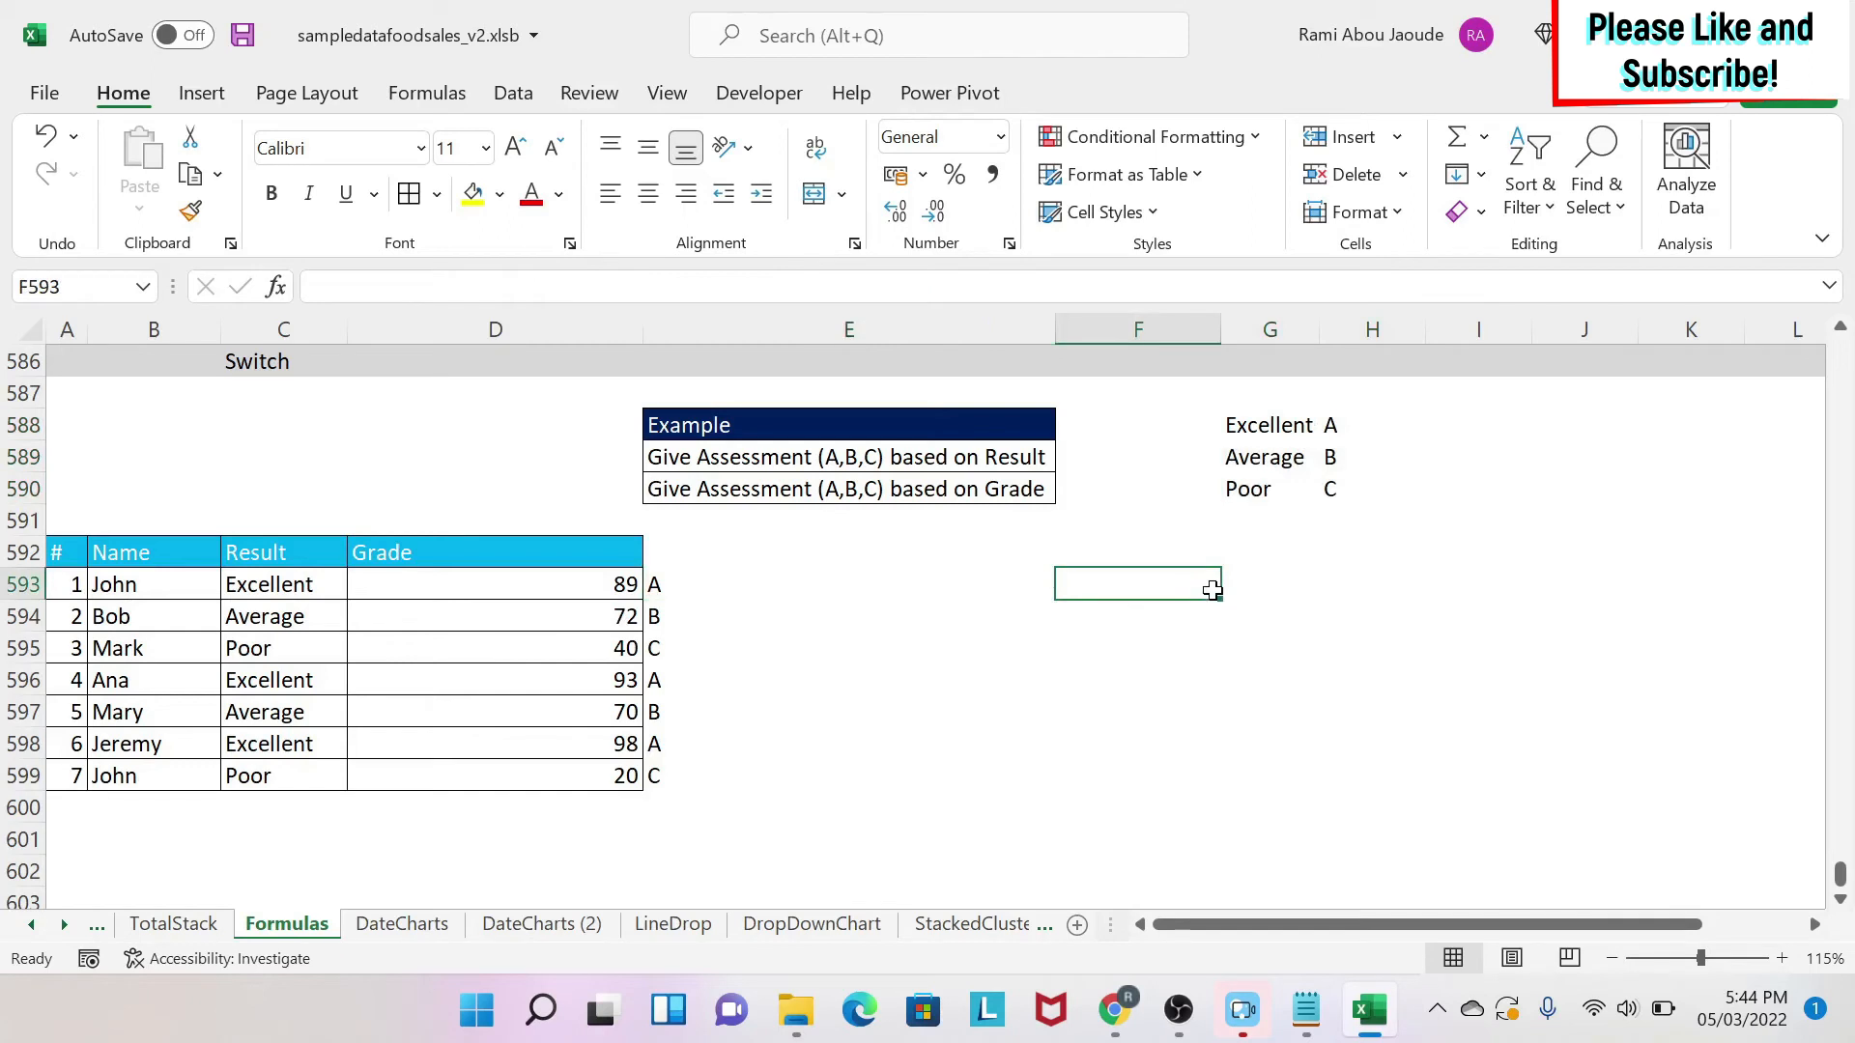
{"action": "type", "text": "="}
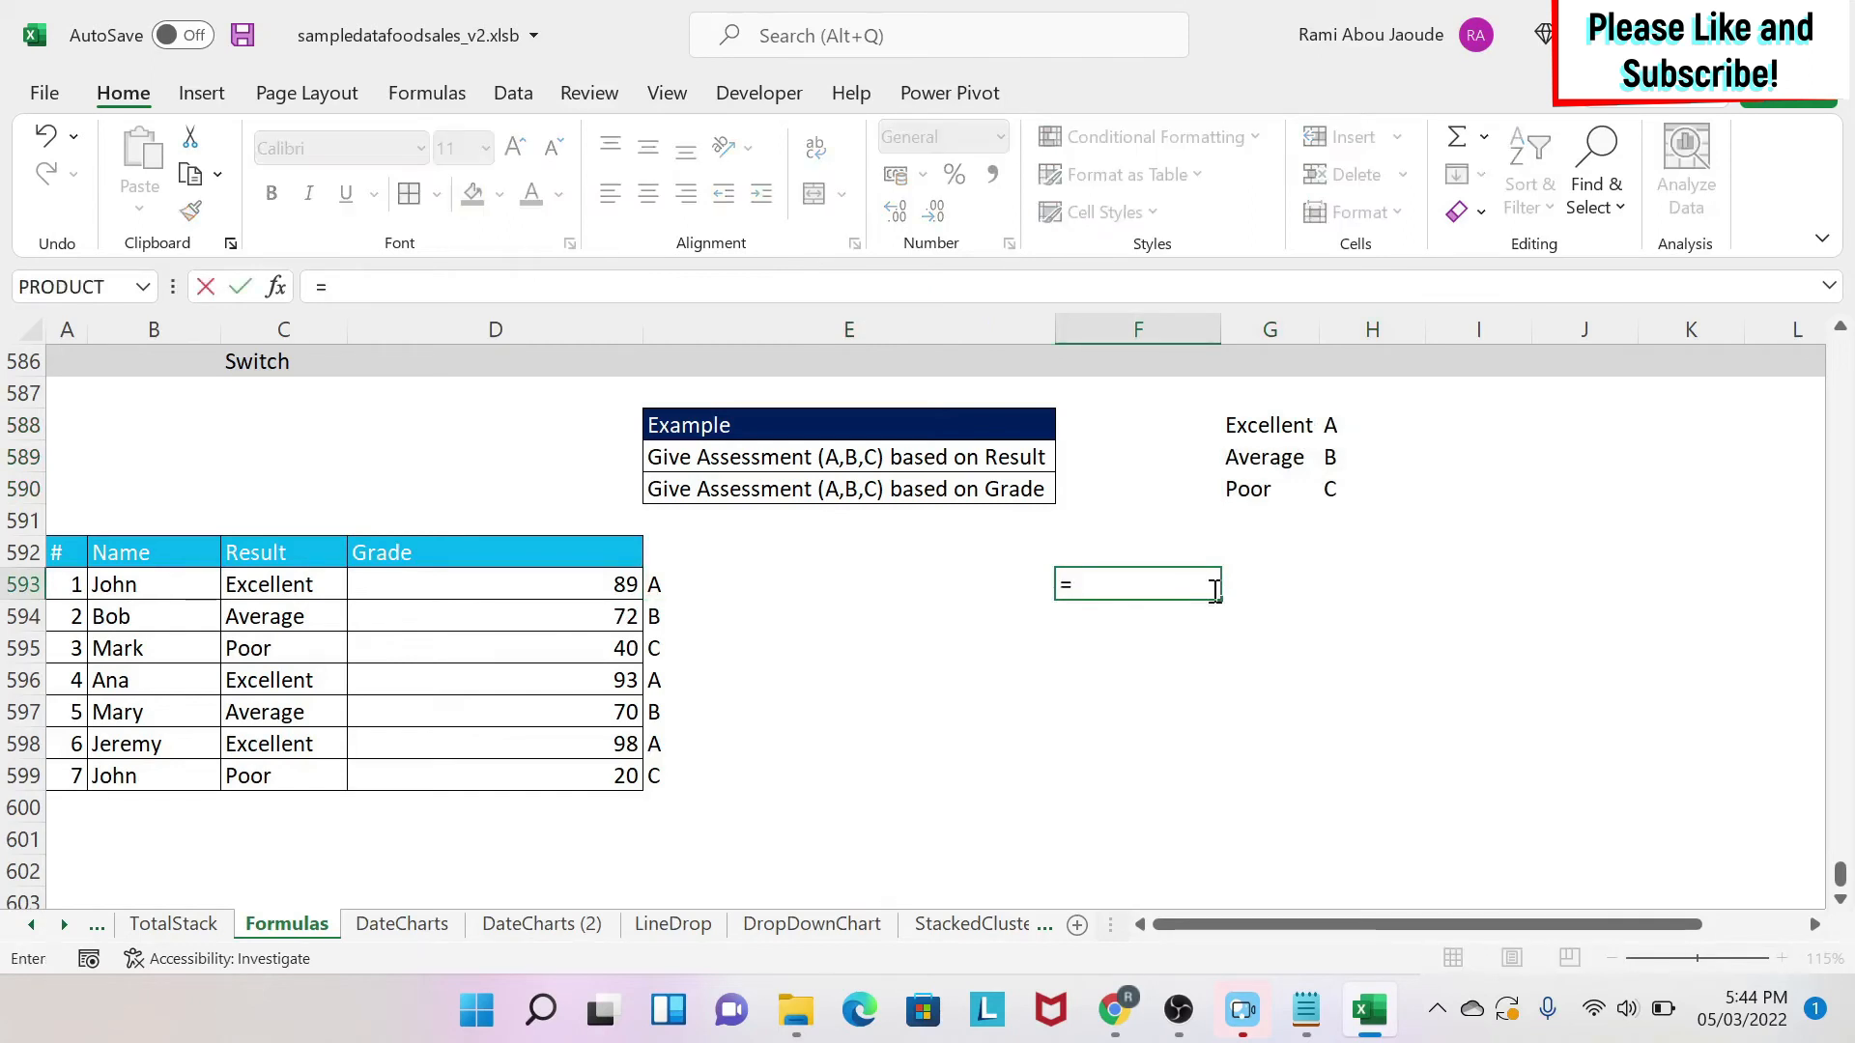
{"action": "type", "text": "sw"}
{"action": "key", "text": "Tab"}
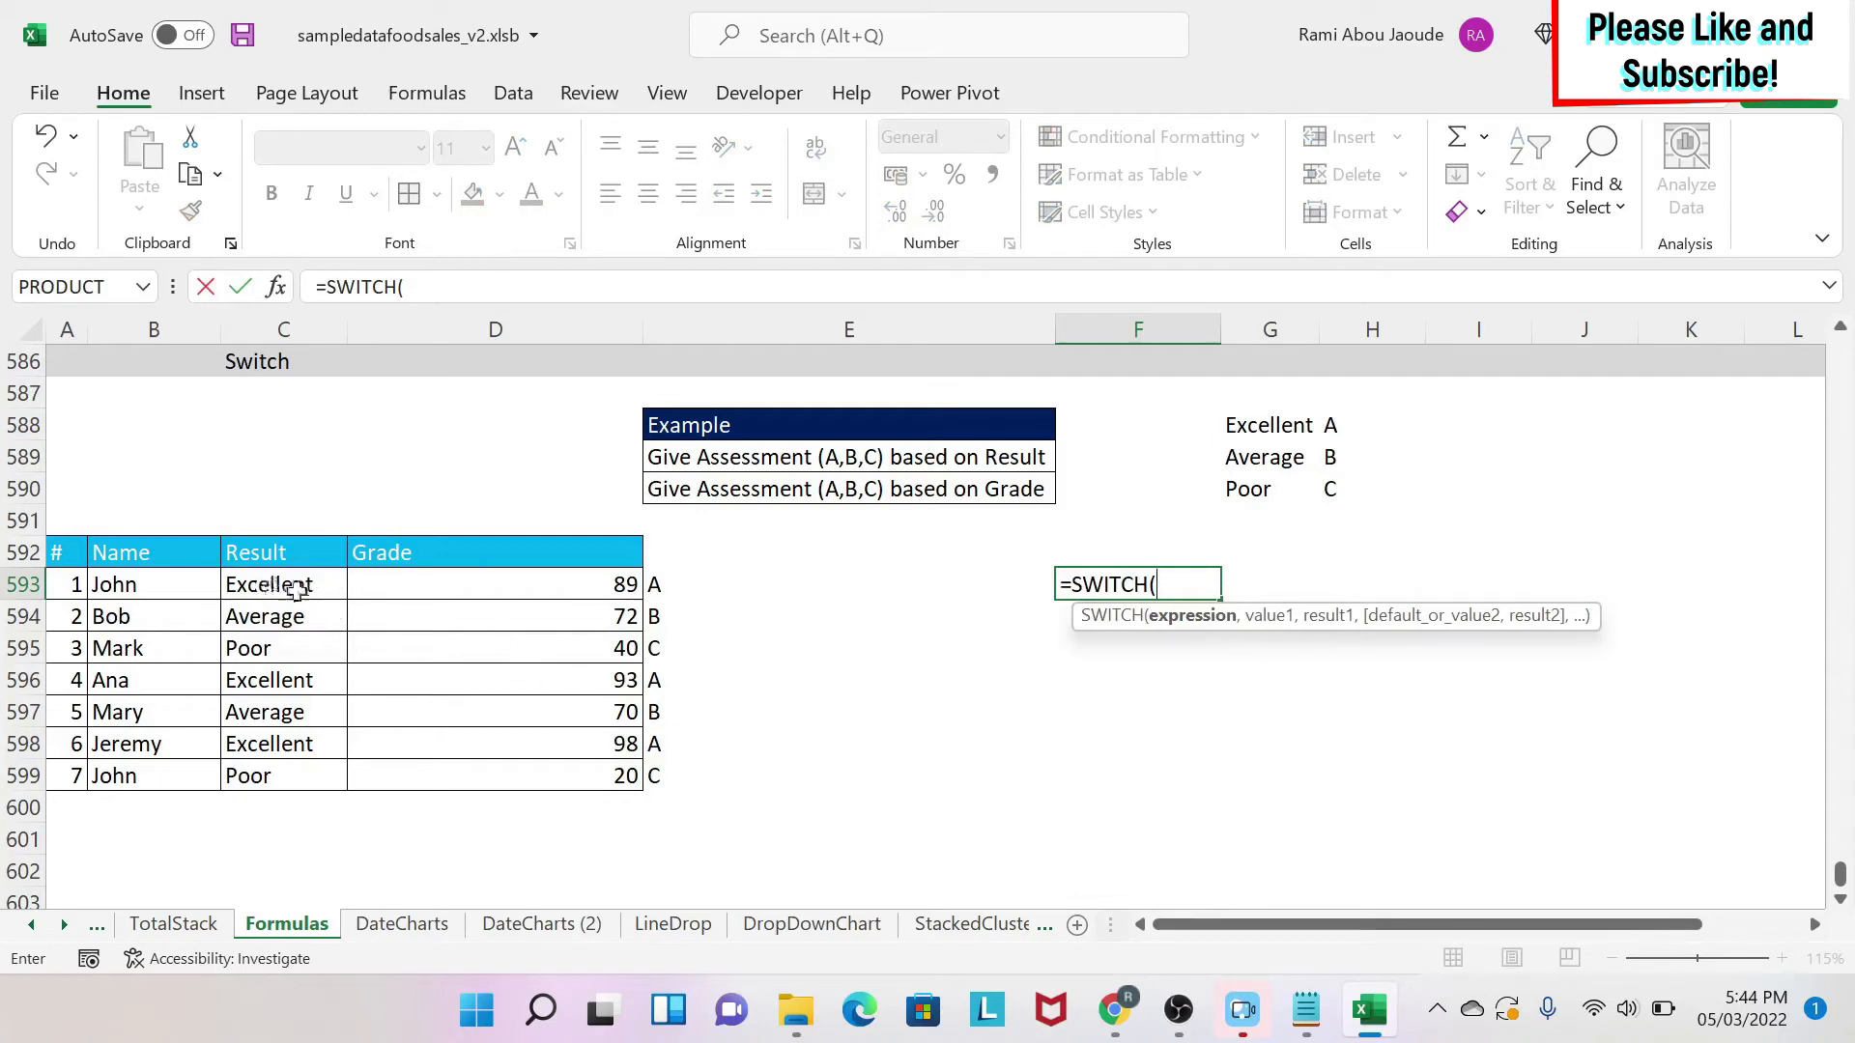
{"action": "type", "text": "TRUE"}
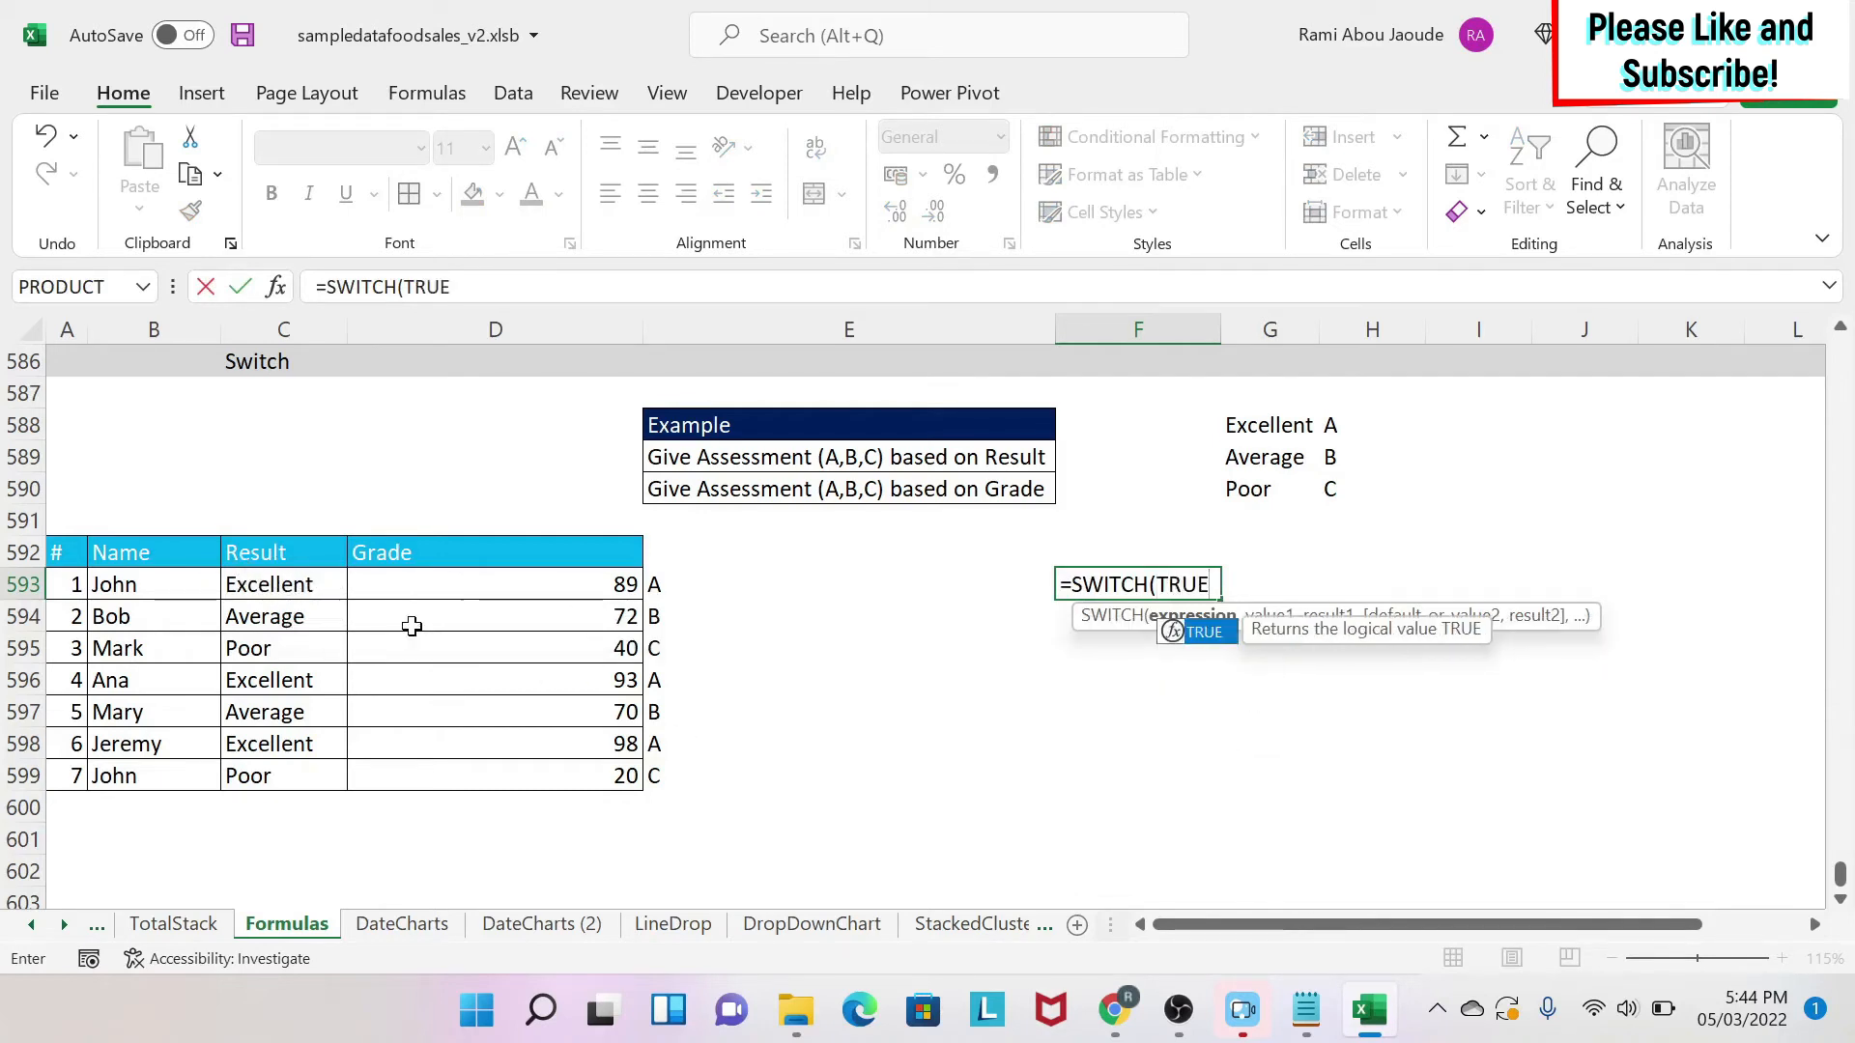
{"action": "type", "text": ","}
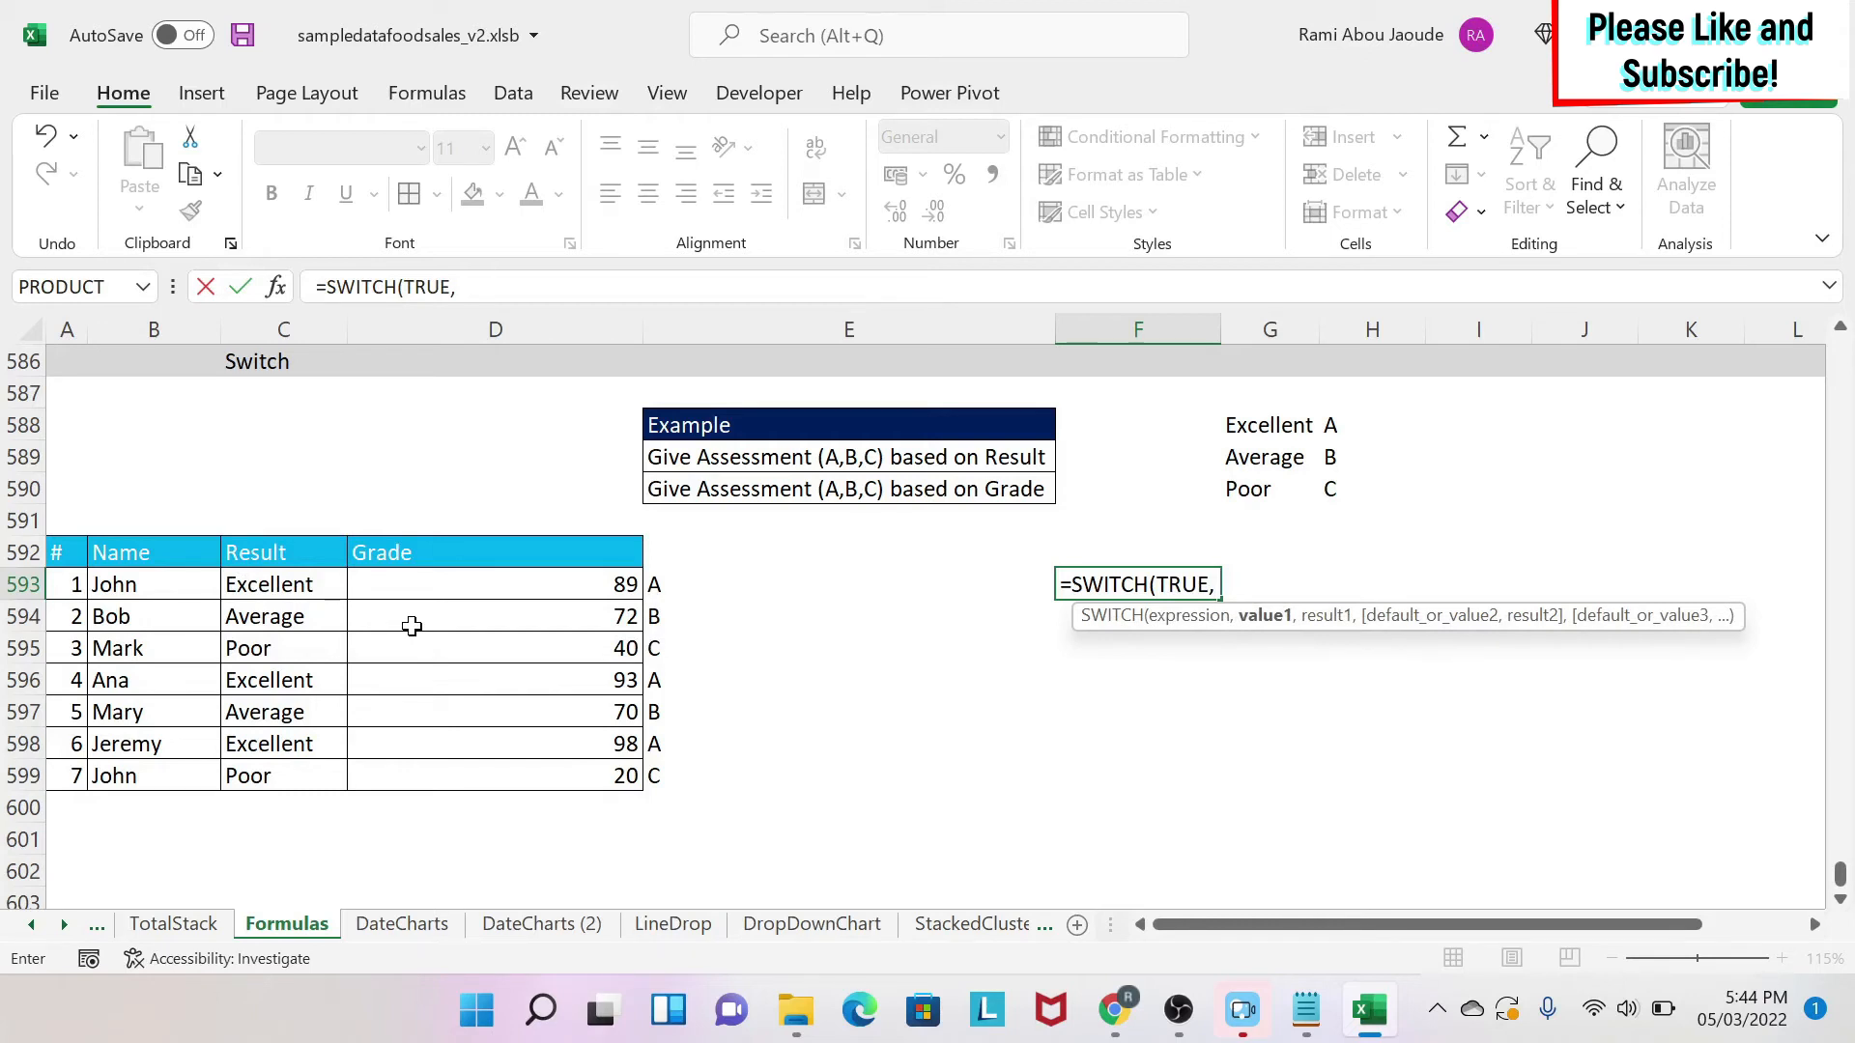
{"action": "left_click", "coordinate": [494, 592]}
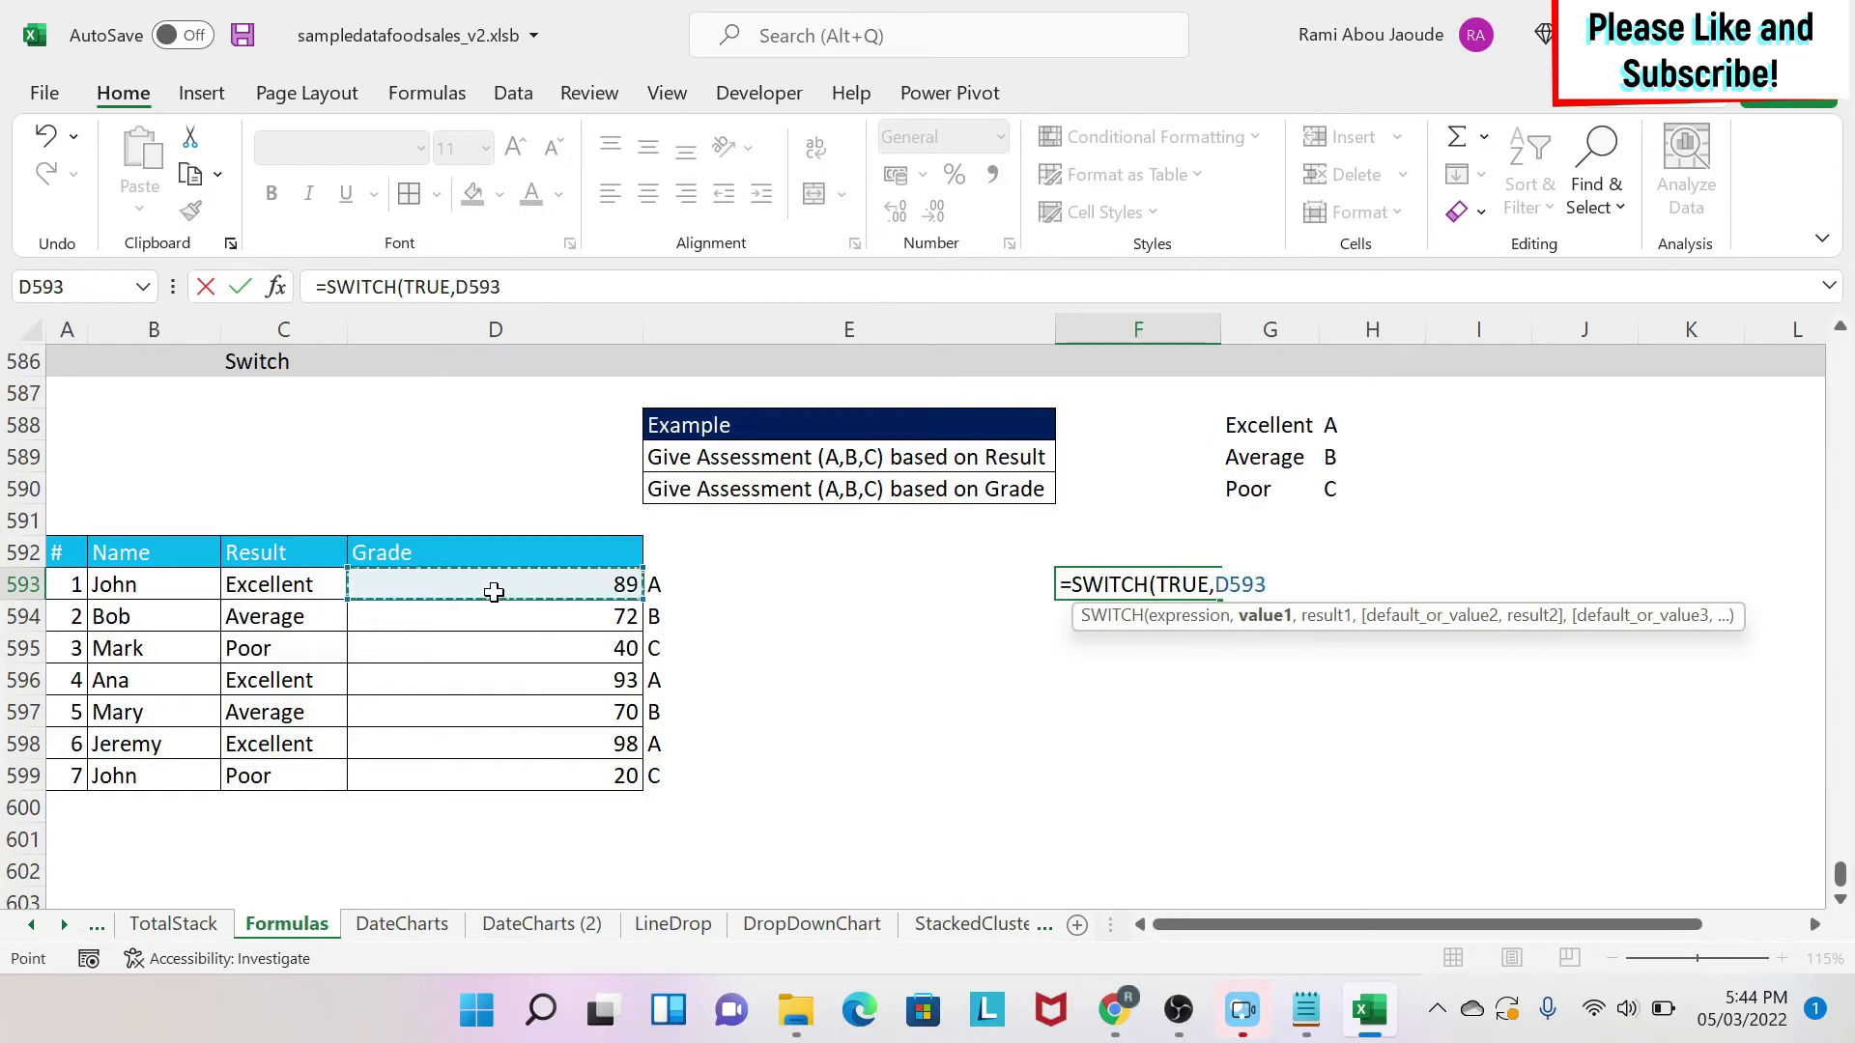
{"action": "type", "text": ">70"}
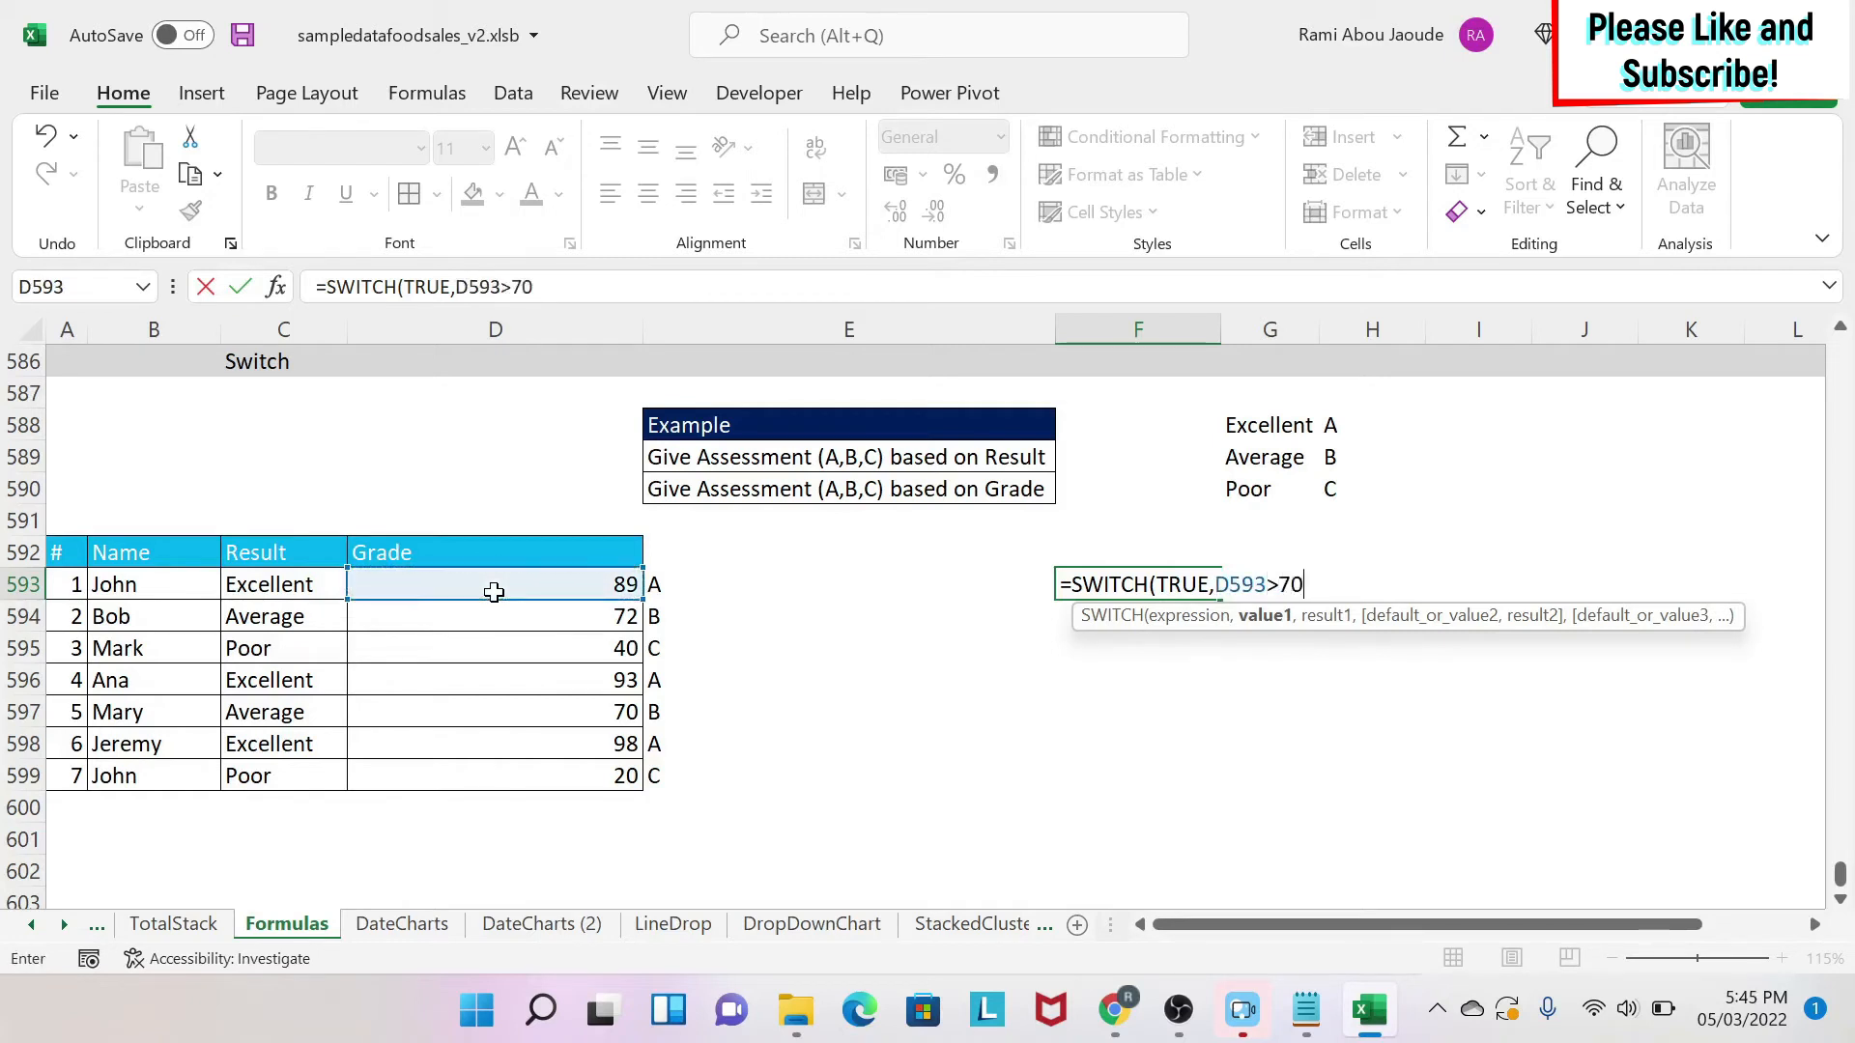
{"action": "type", "text": ","}
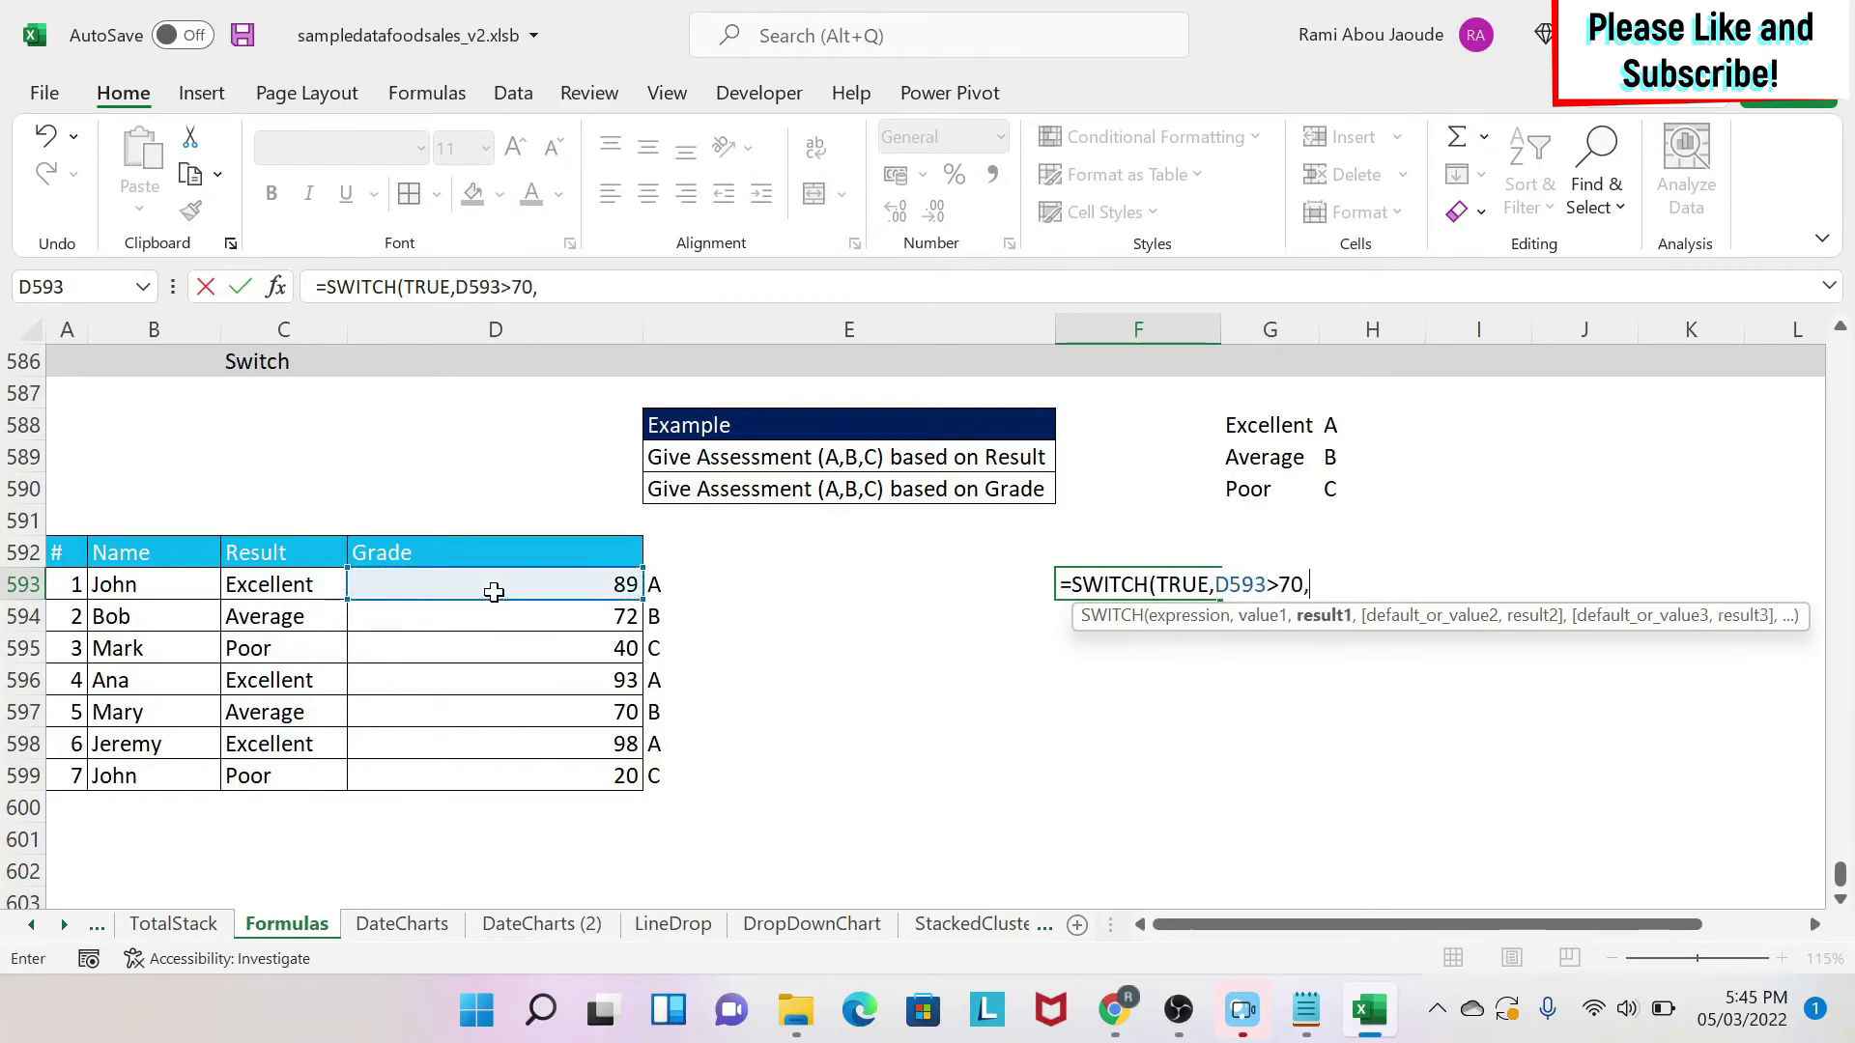
{"action": "left_click", "coordinate": [1366, 422]}
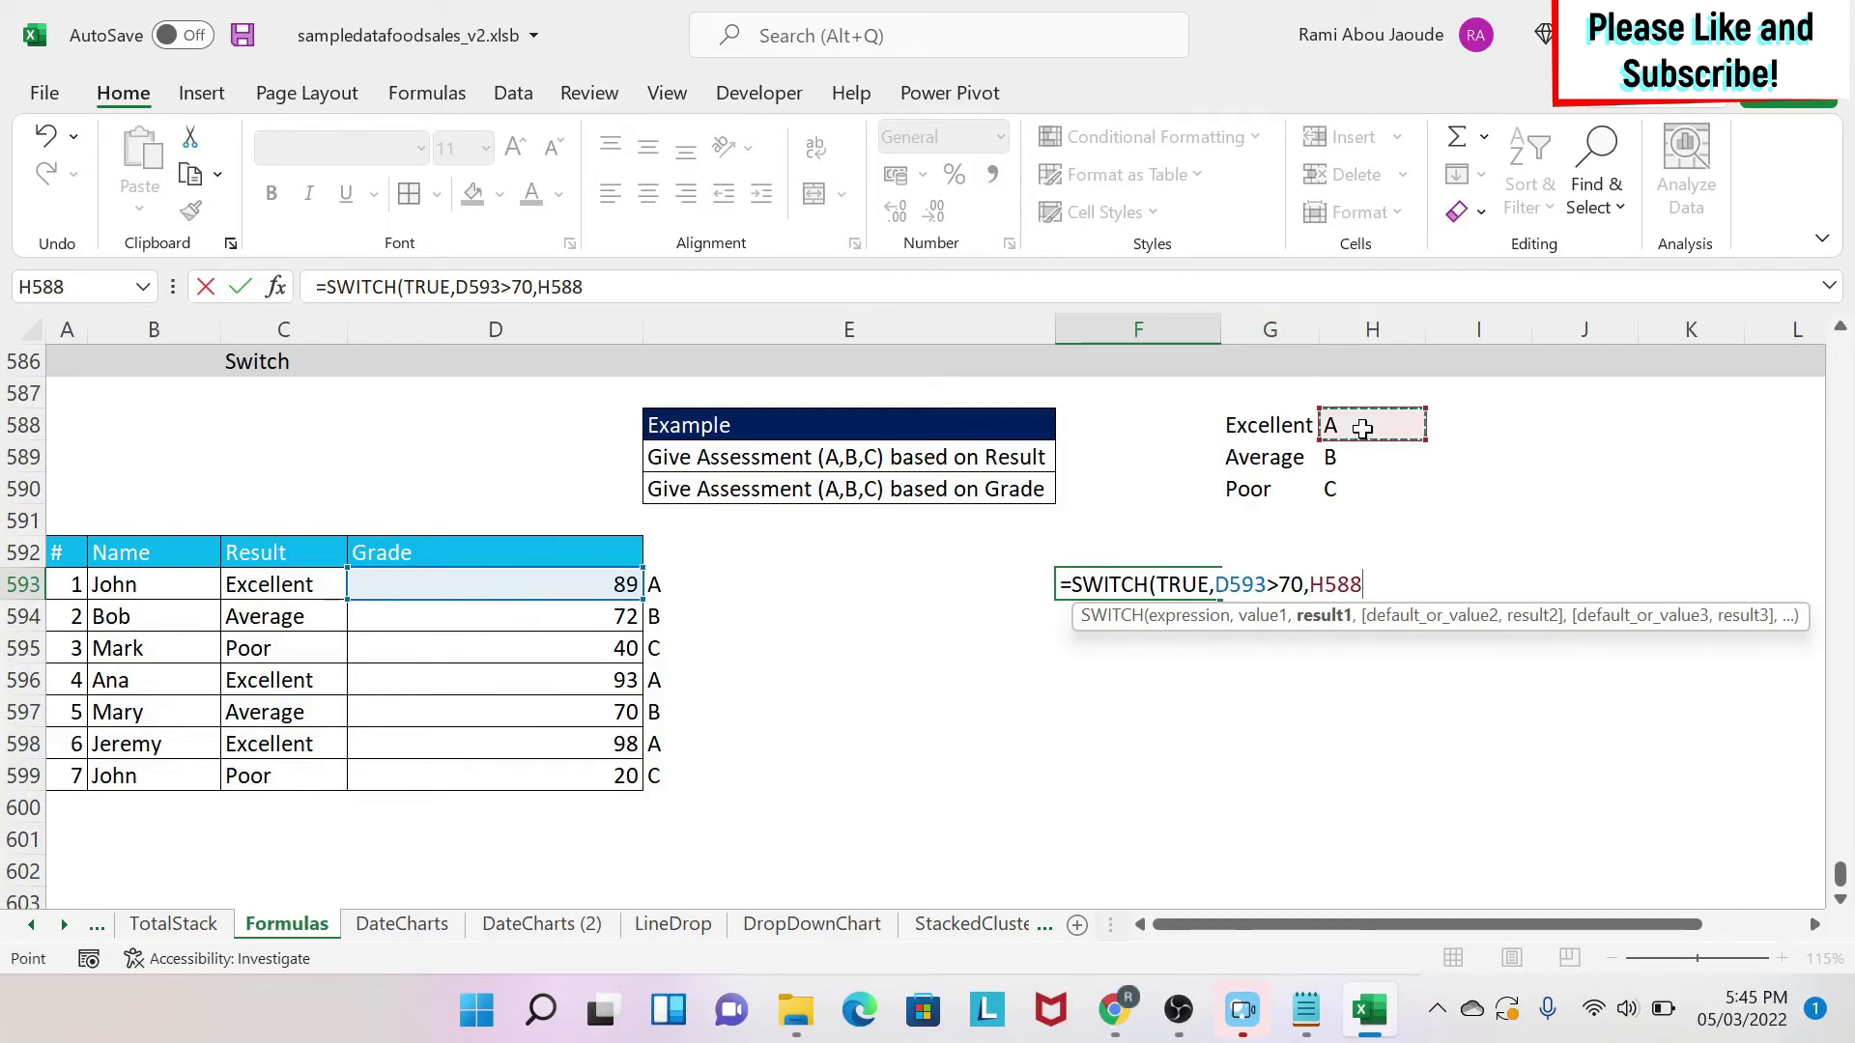
{"action": "type", "text": ","}
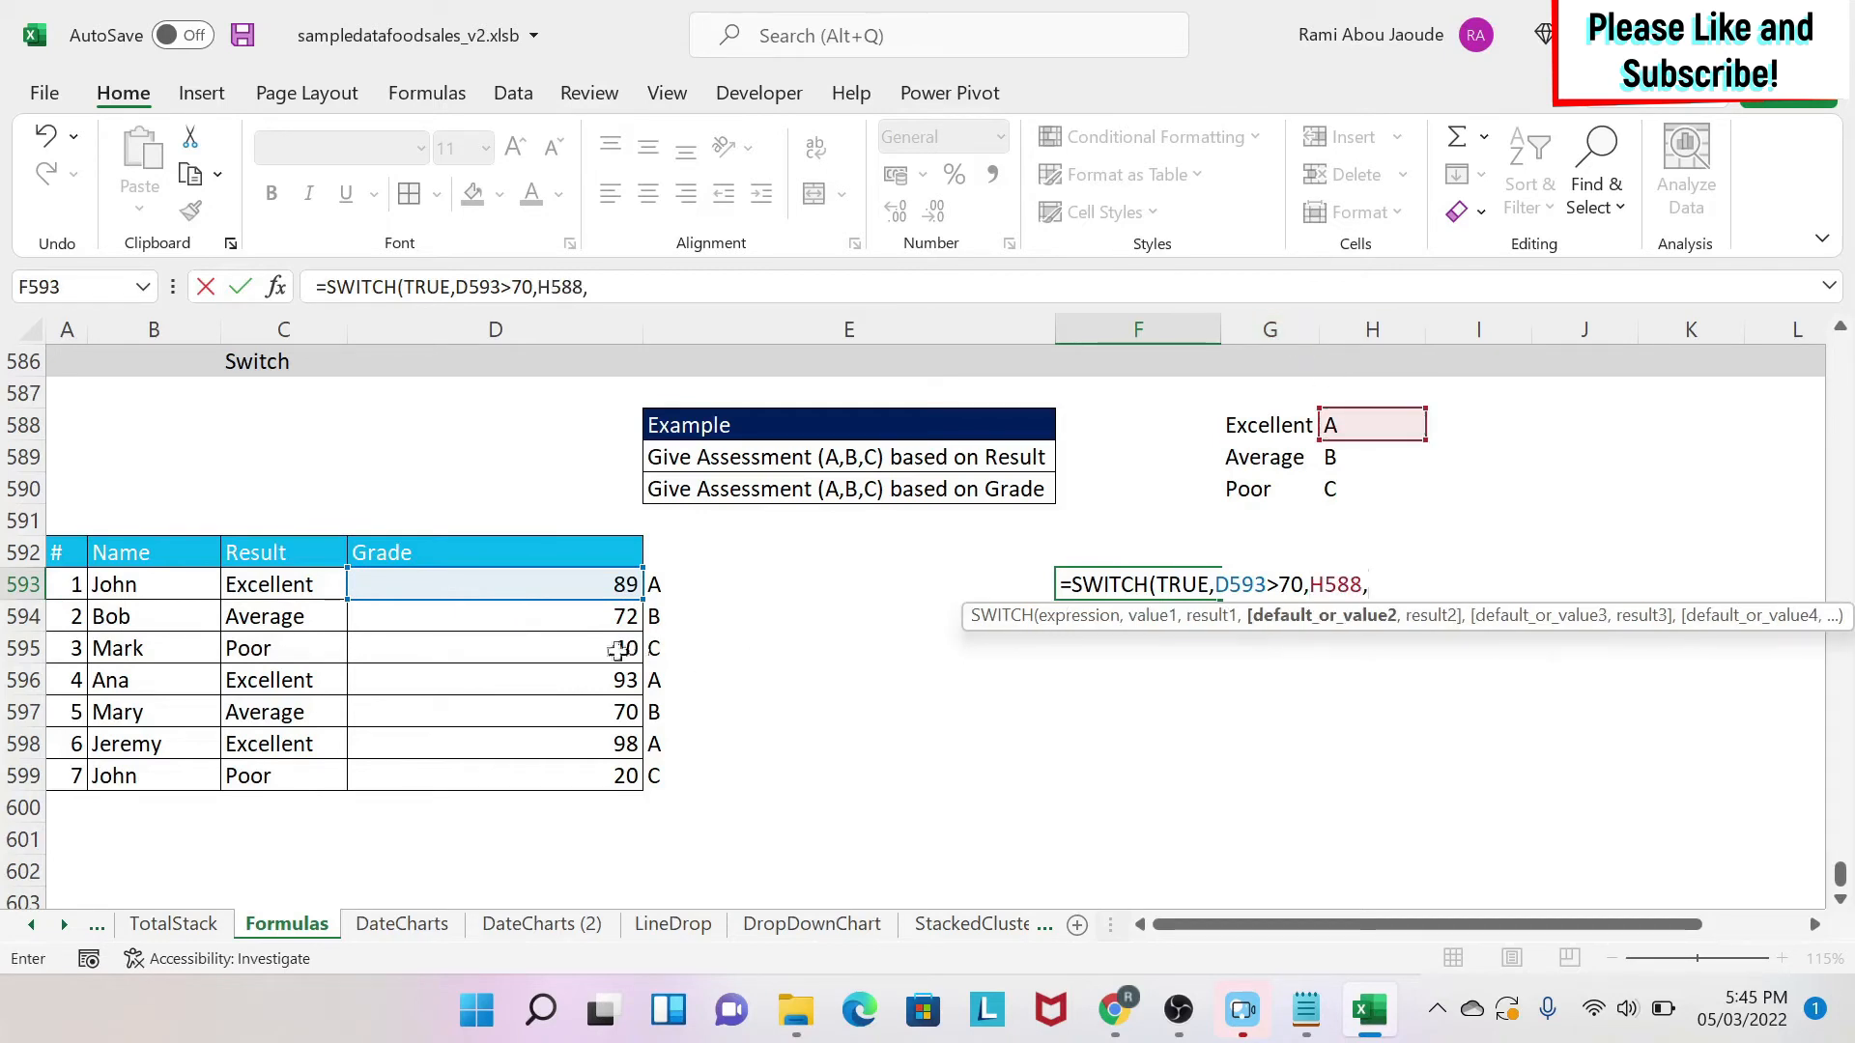
Add the second condition D593>50 returning H589 to the formula.
{"action": "left_click", "coordinate": [573, 581]}
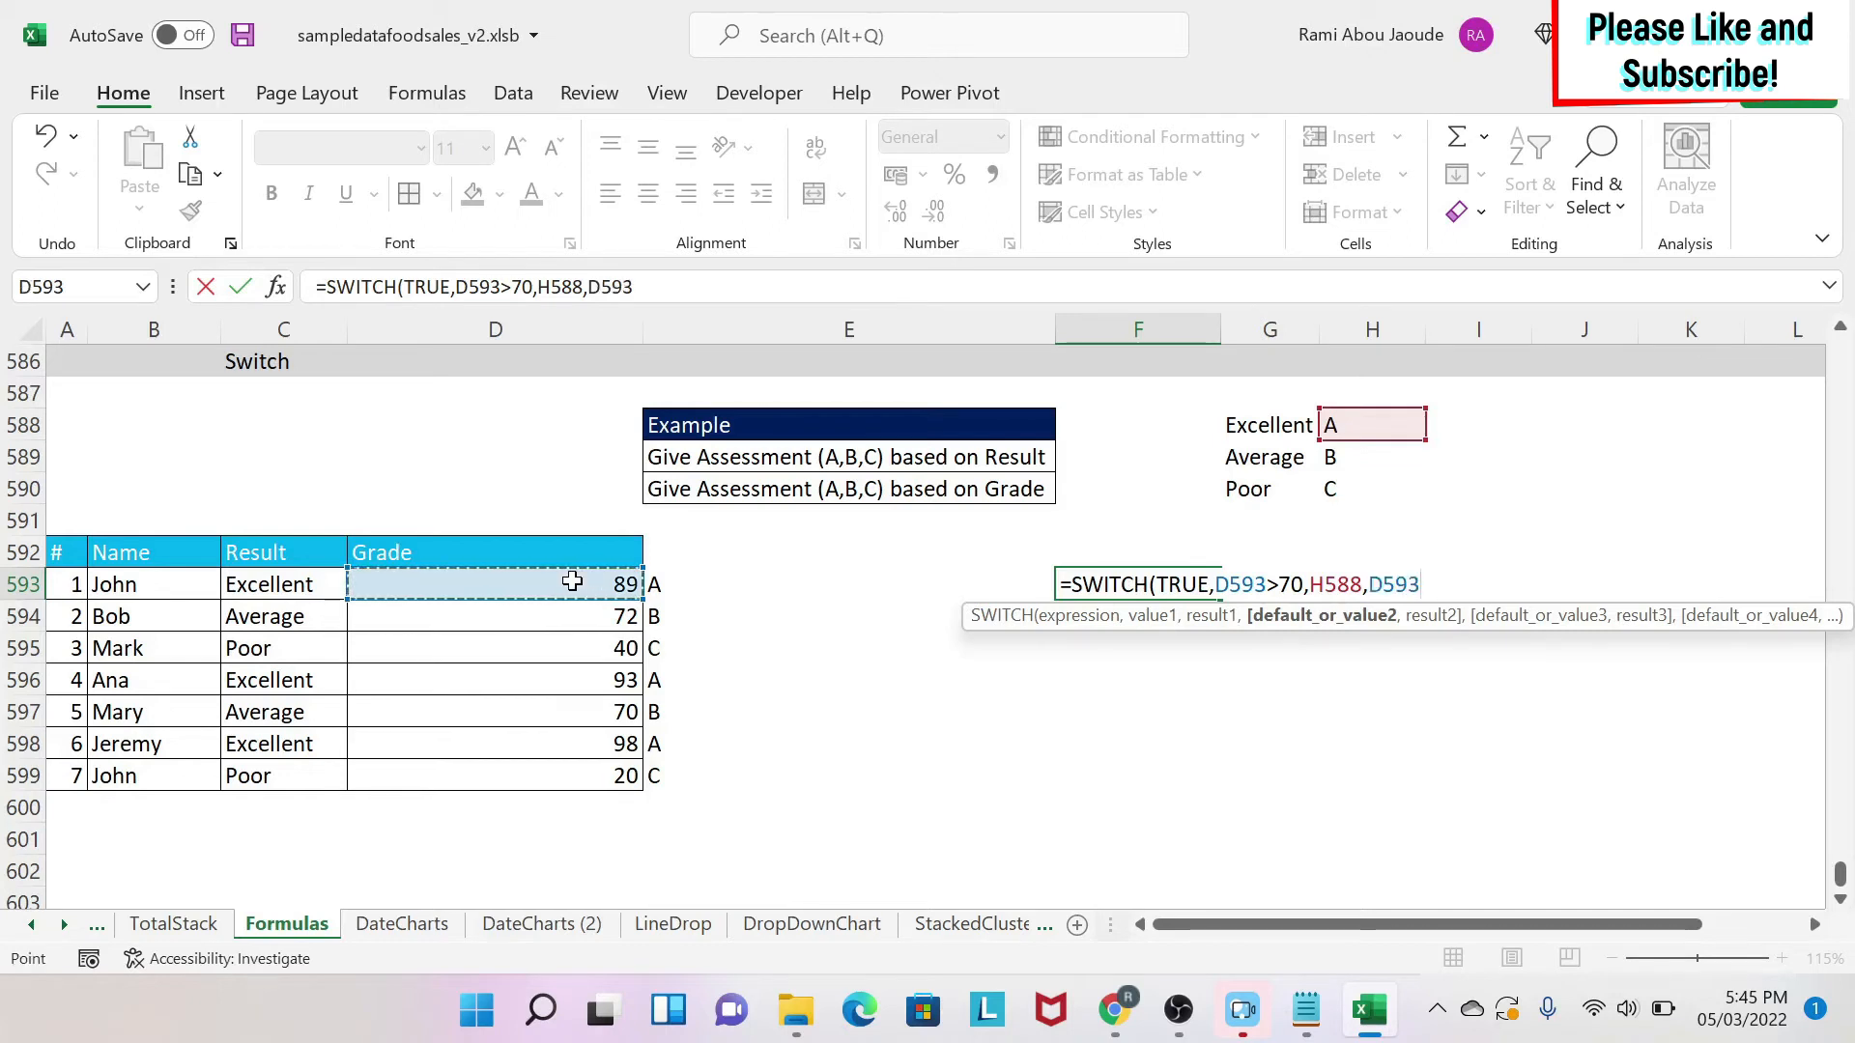
{"action": "type", "text": ">50"}
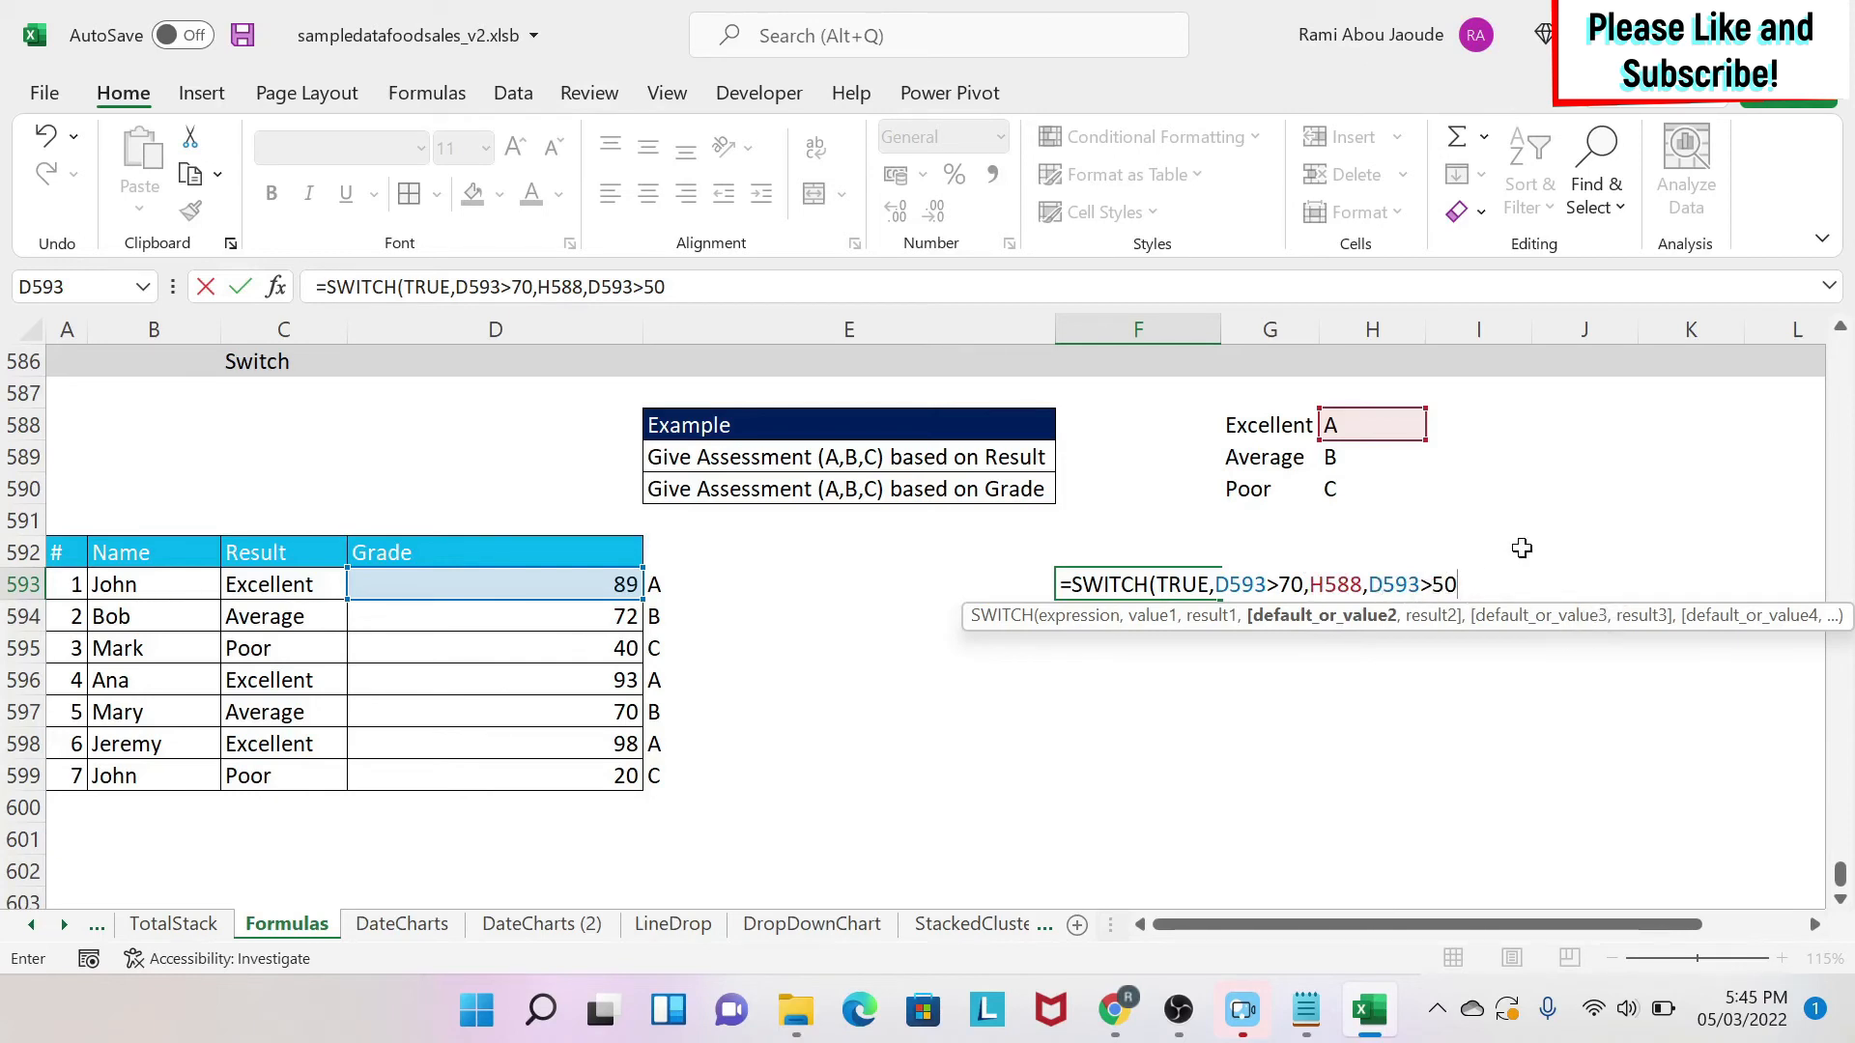
{"action": "type", "text": ","}
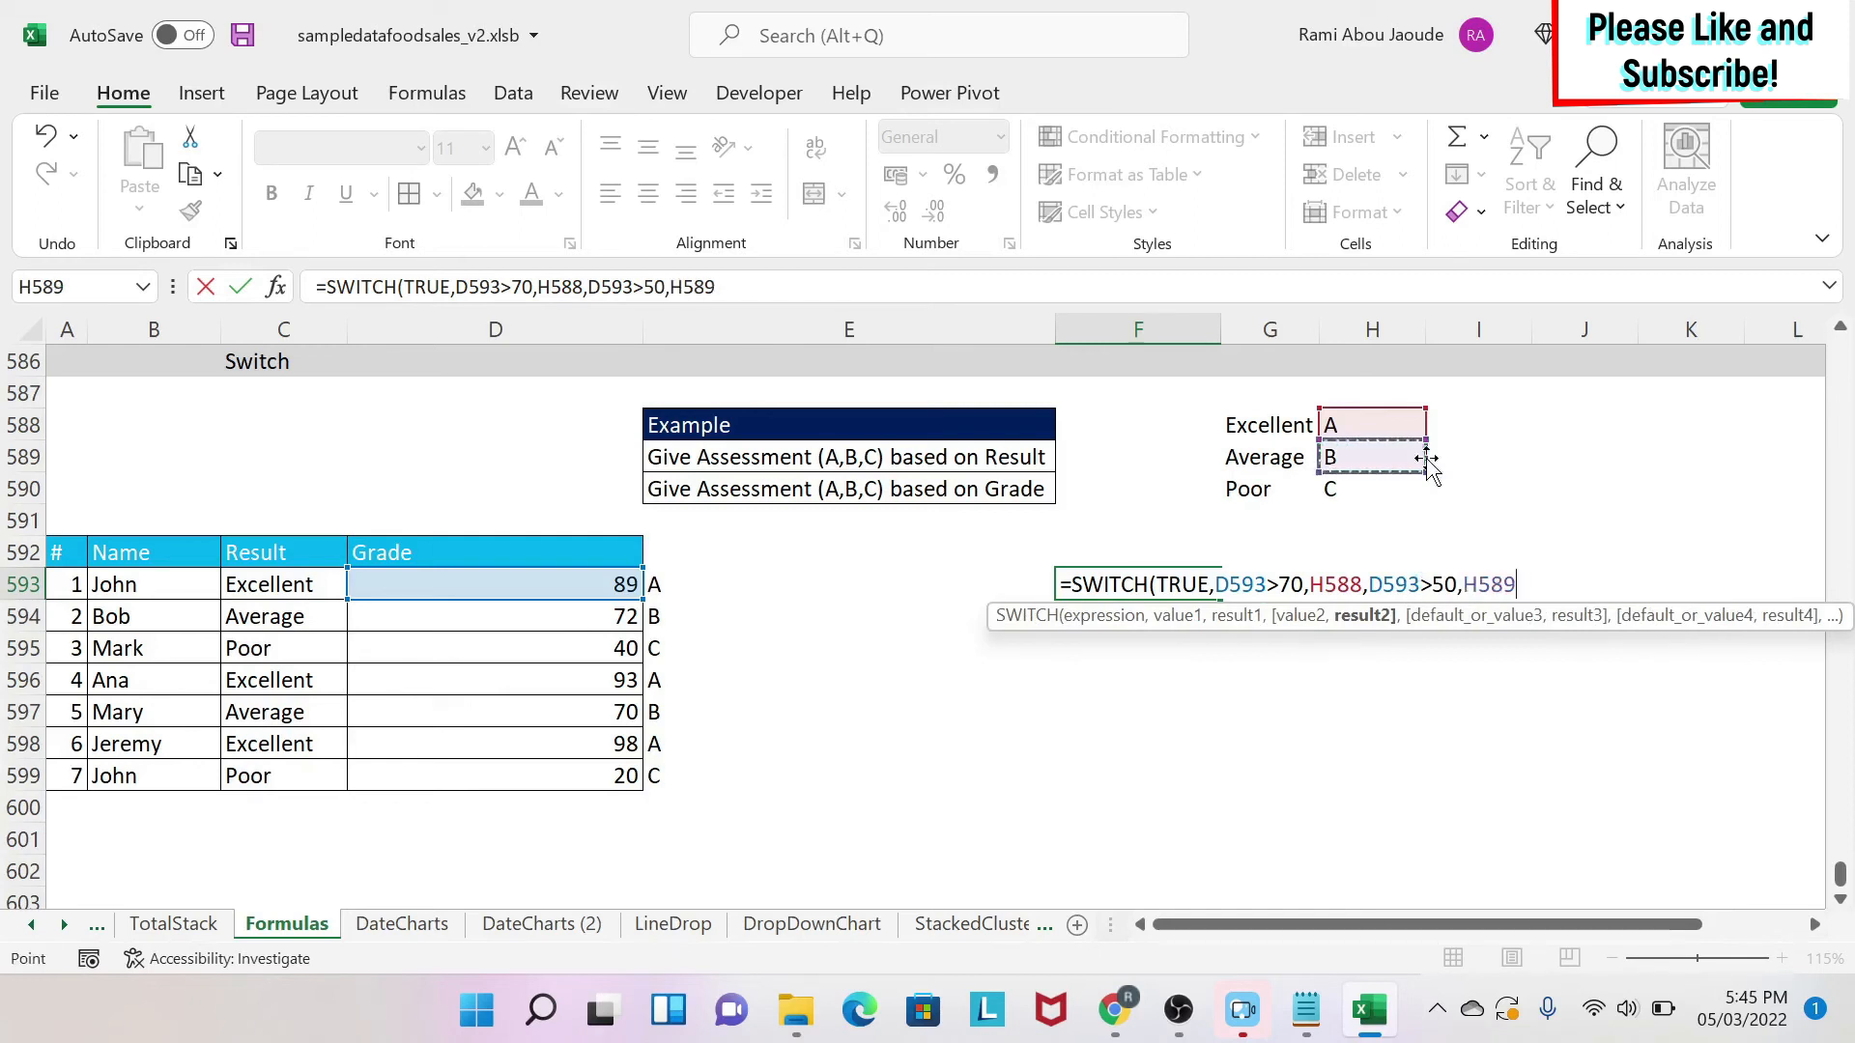
{"action": "type", "text": ","}
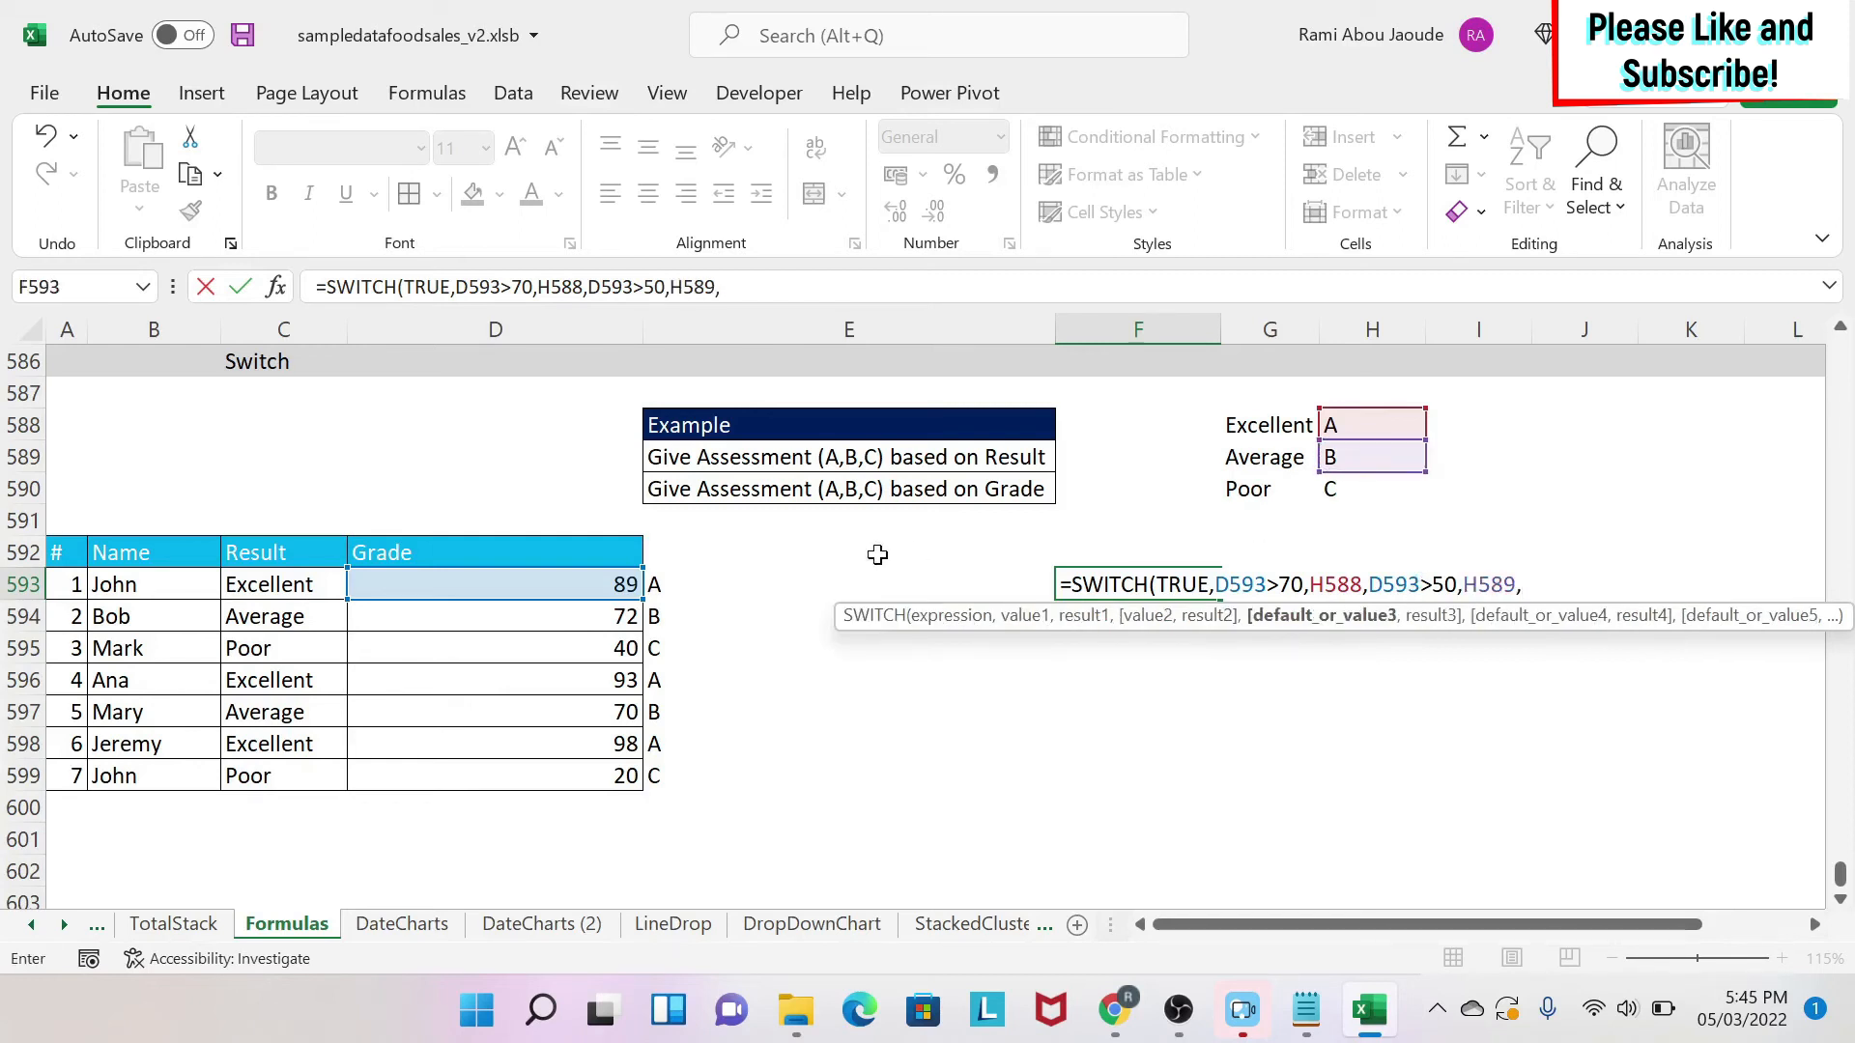
Add the final condition D593>=0 returning H590, close the formula and enter it.
{"action": "left_click", "coordinate": [449, 585]}
{"action": "type", "text": ">"}
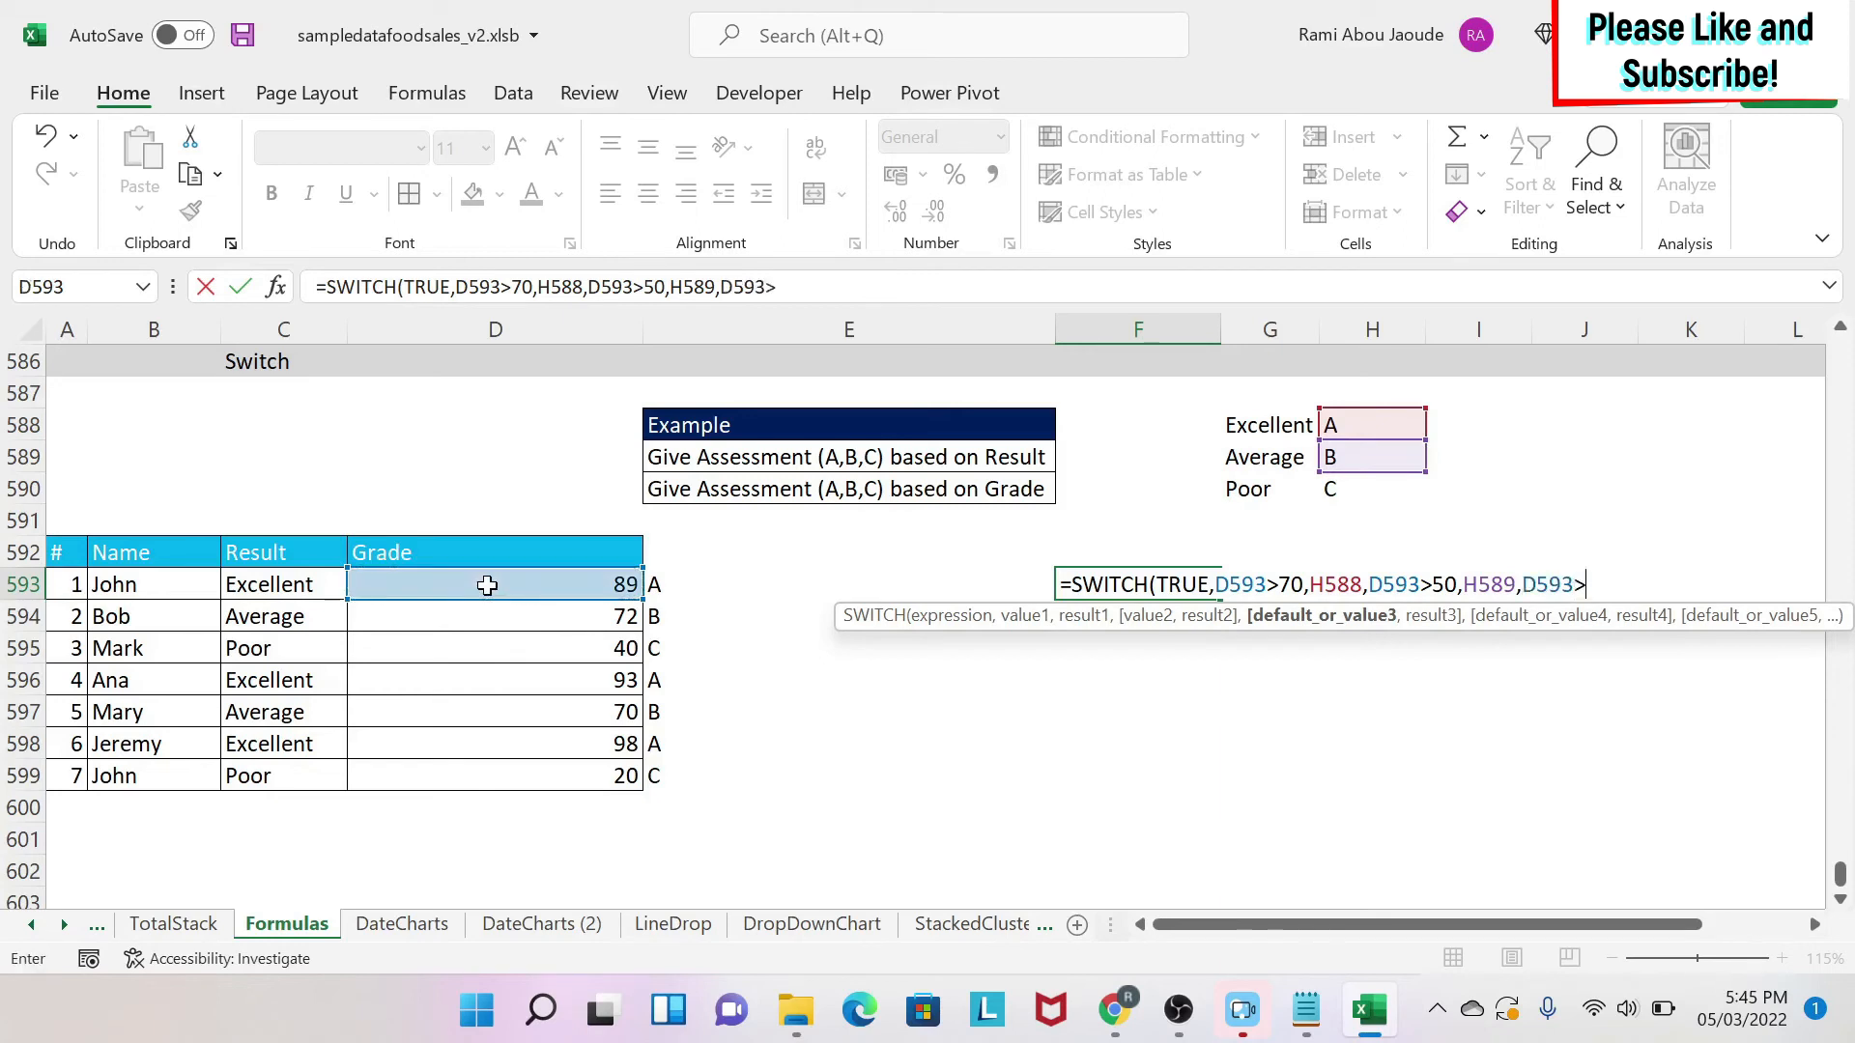
{"action": "type", "text": "=0,"}
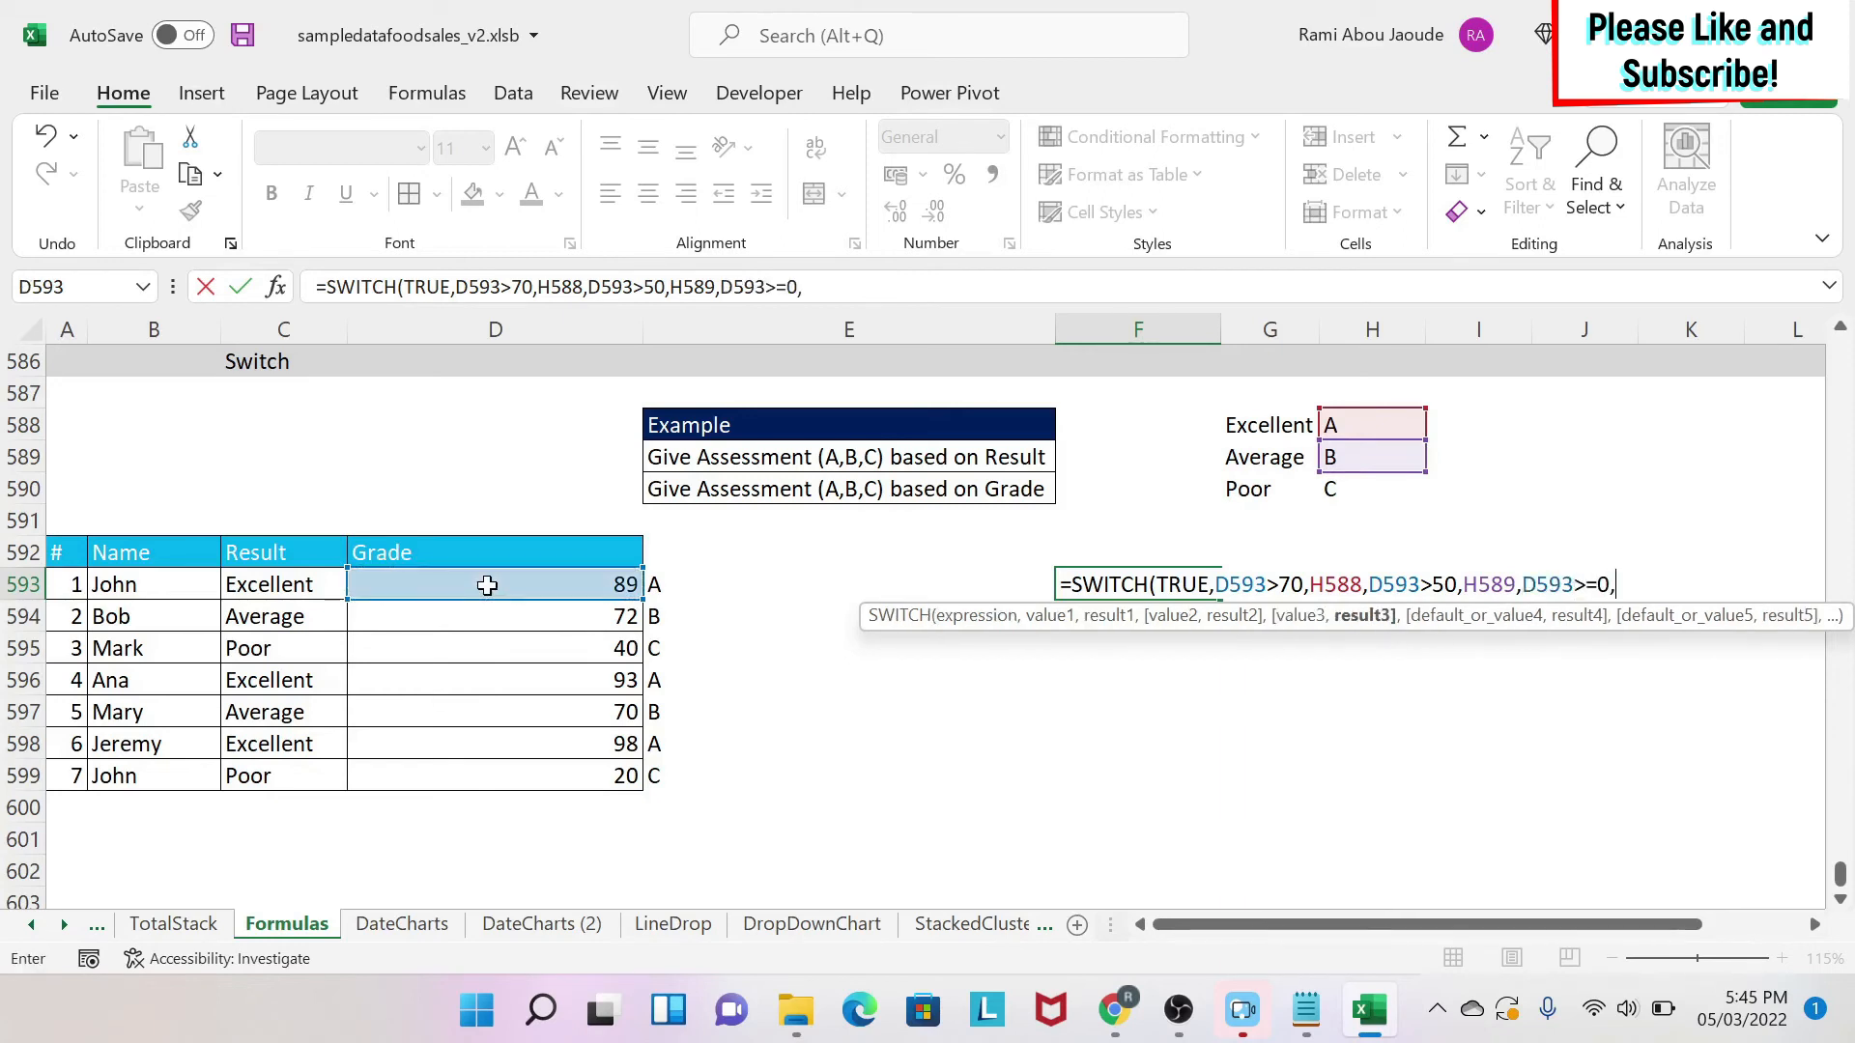
{"action": "left_click", "coordinate": [1360, 480]}
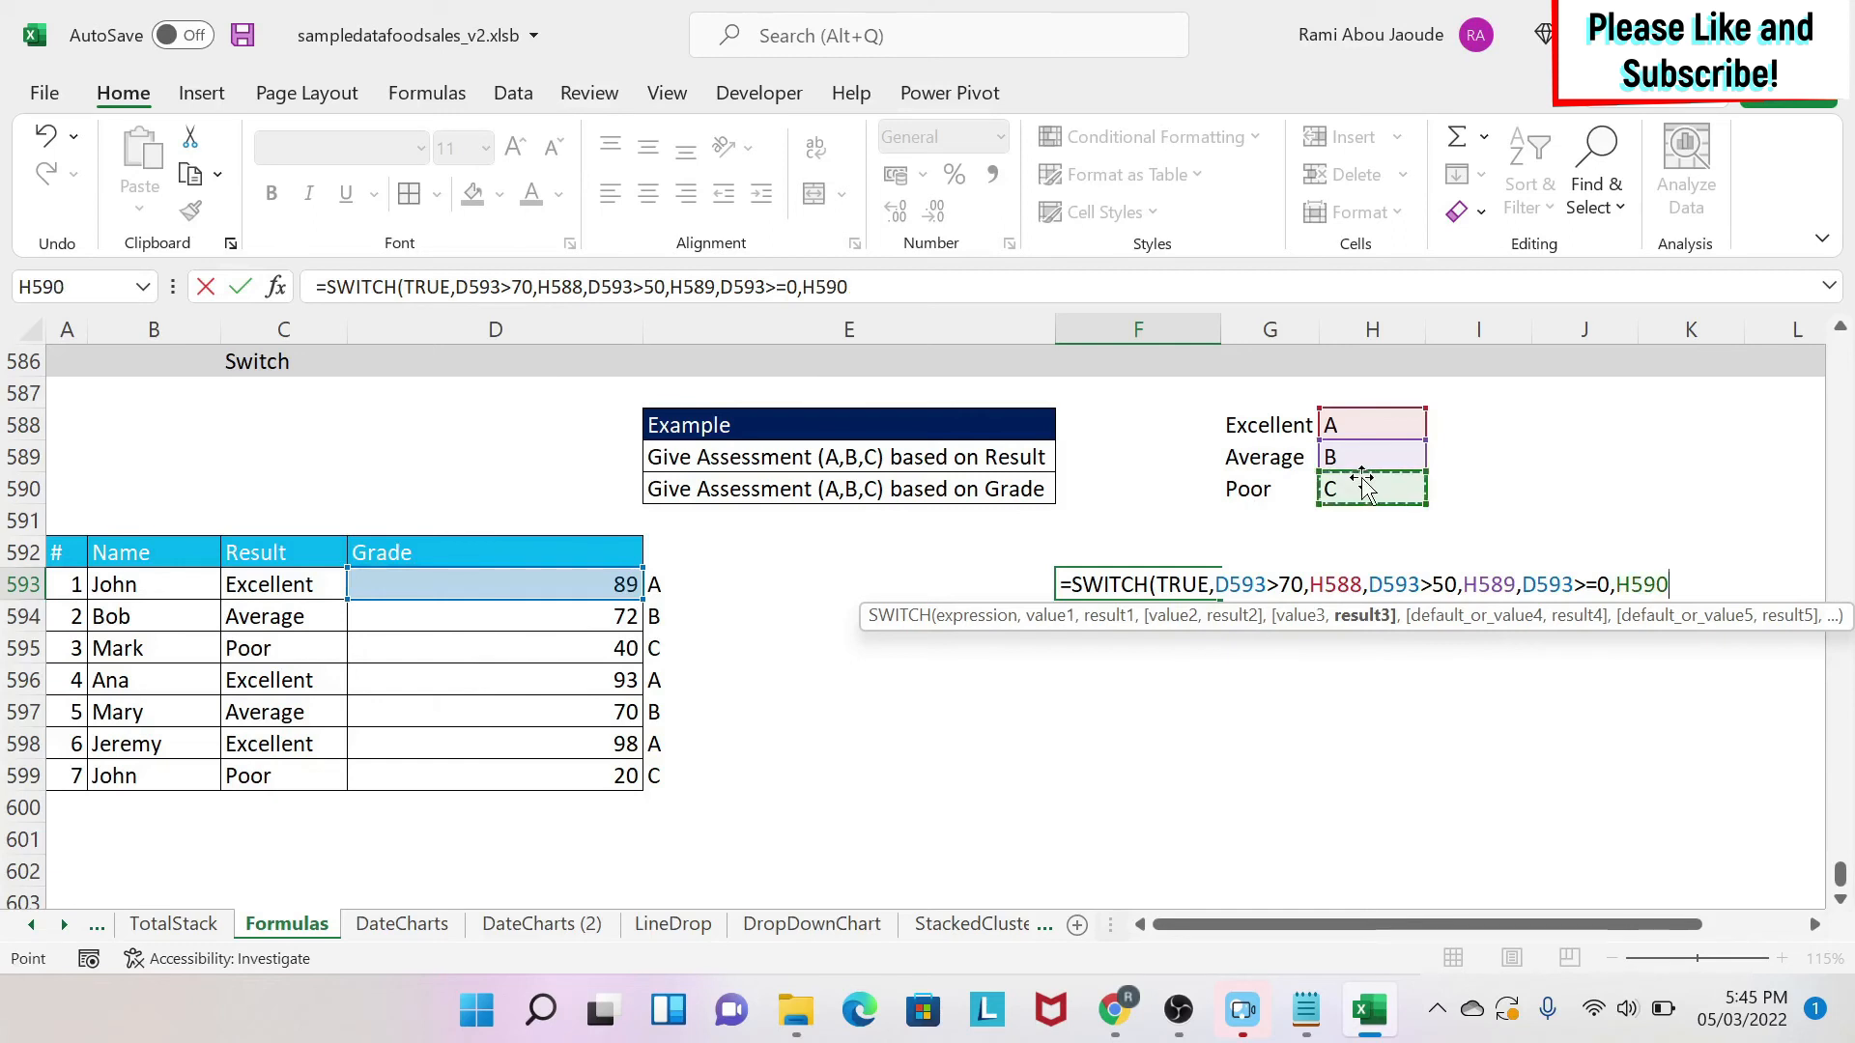
{"action": "type", "text": ")"}
{"action": "key", "text": "Return"}
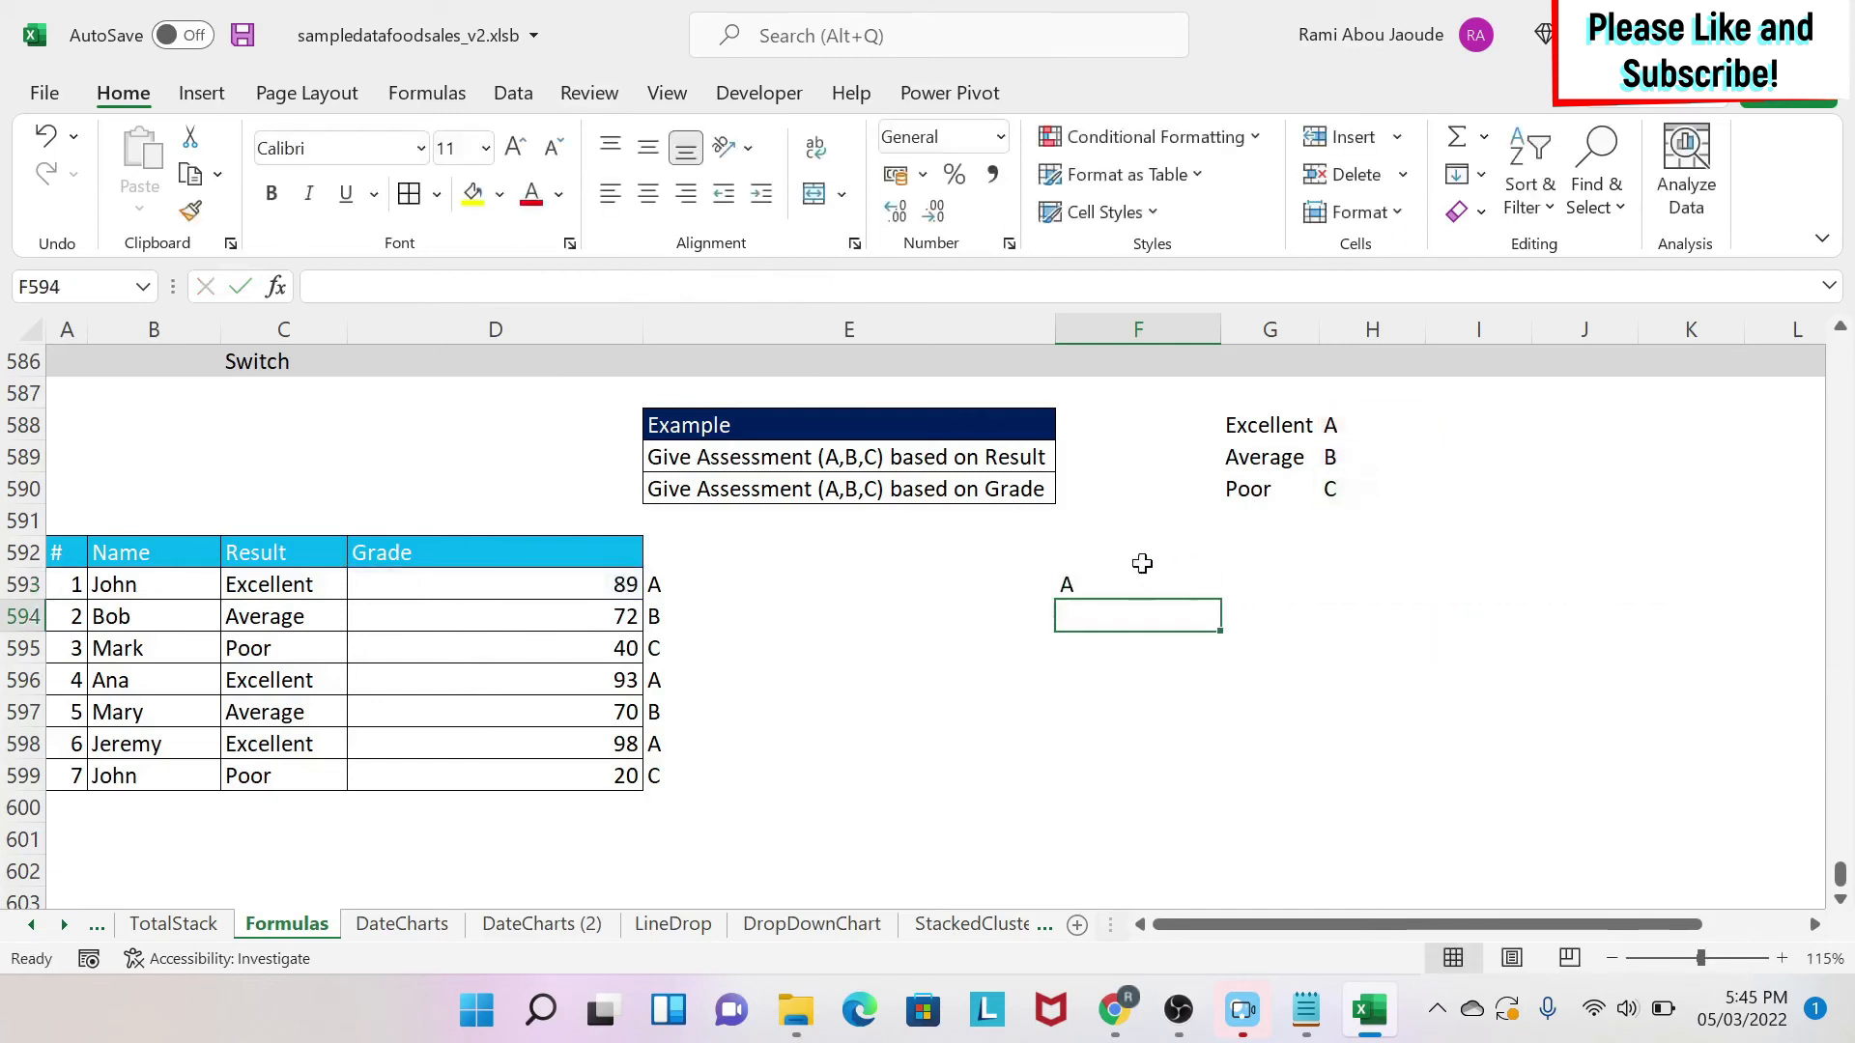
Try making the first D593 reference in F593's formula absolute, then undo that change.
{"action": "left_click", "coordinate": [1113, 584]}
{"action": "left_click", "coordinate": [475, 284]}
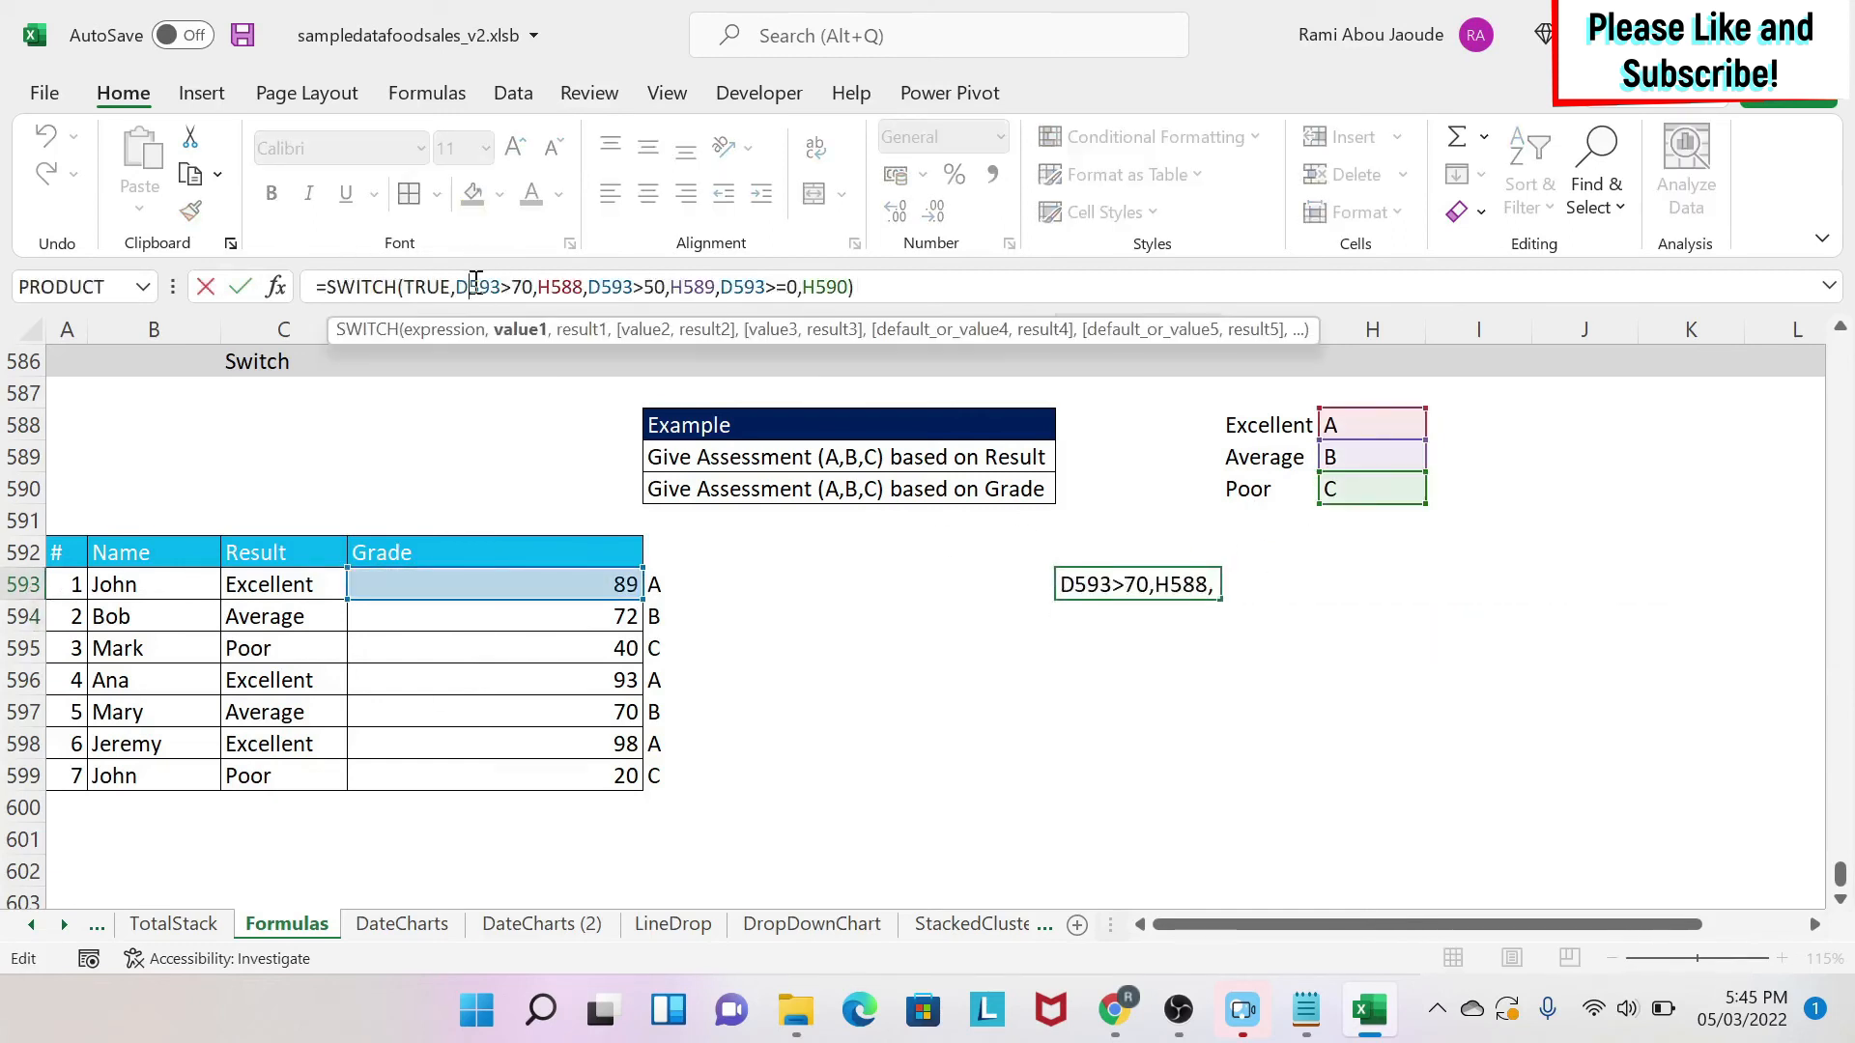
{"action": "key", "text": "F4"}
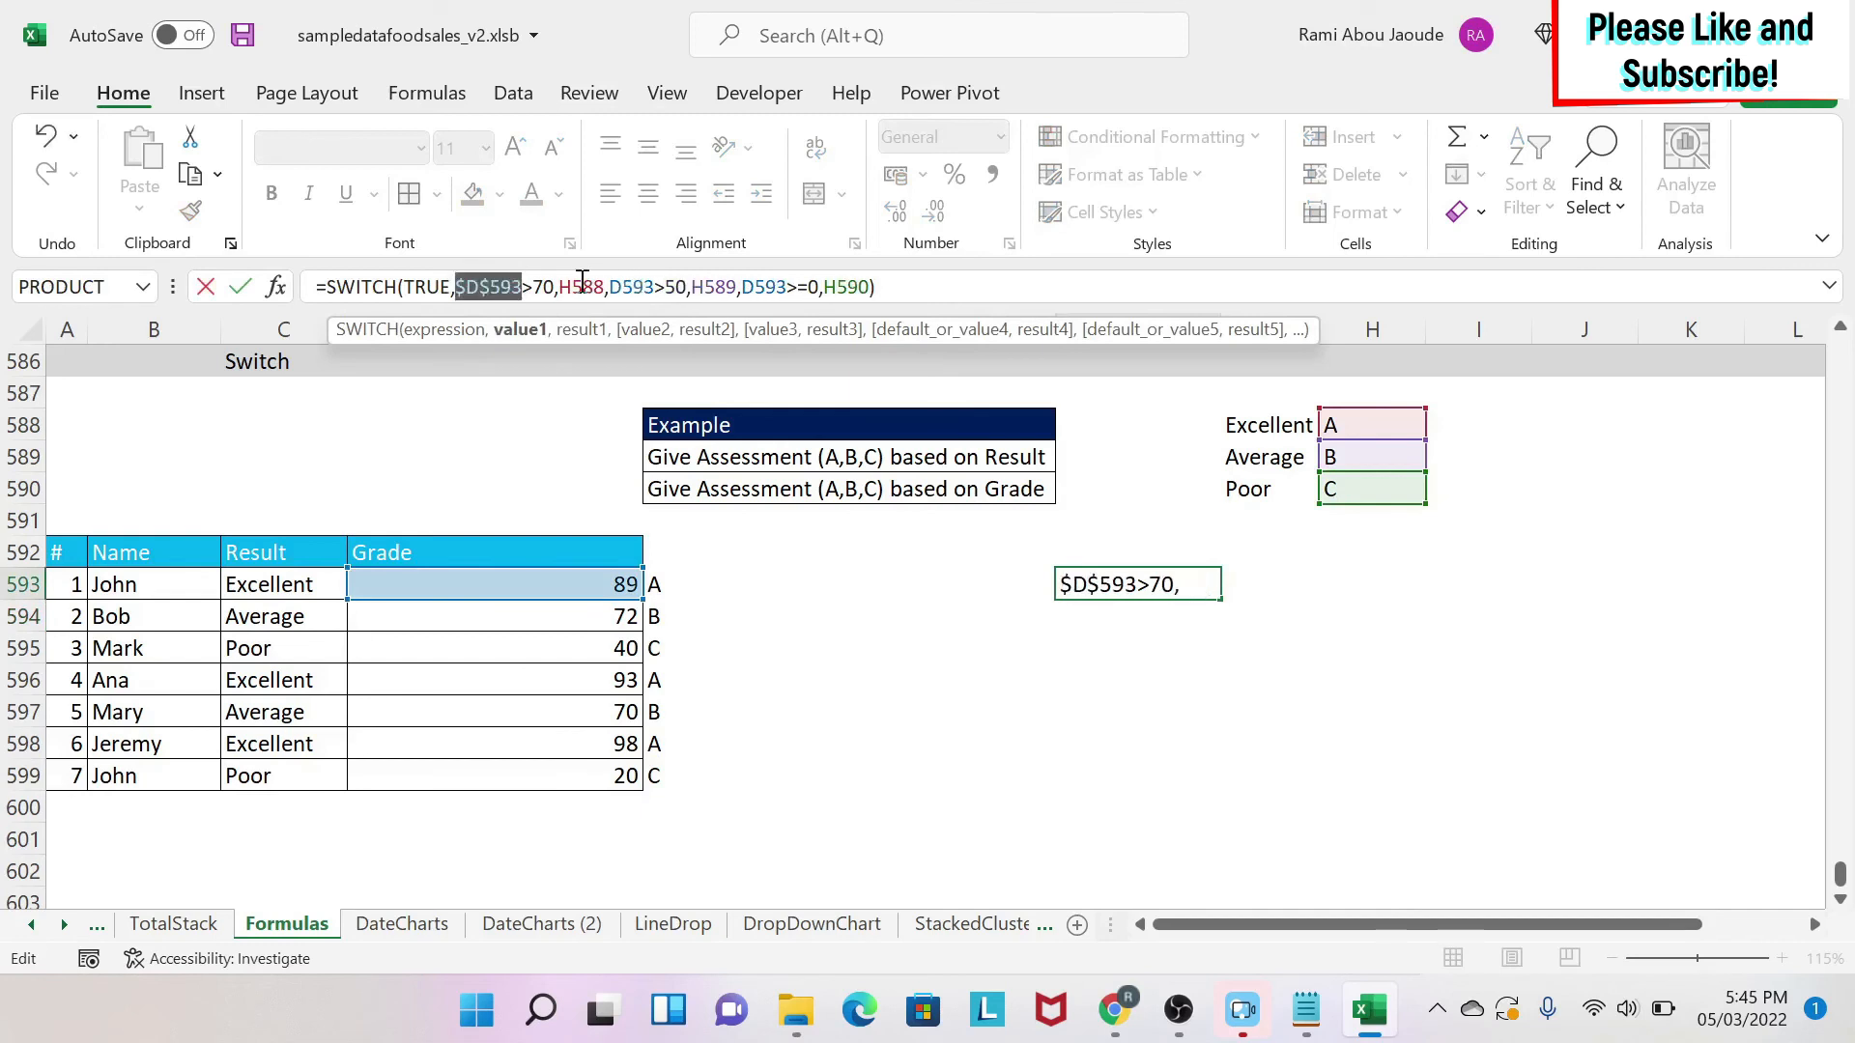
{"action": "left_click", "coordinate": [544, 286]}
{"action": "left_click", "coordinate": [577, 286]}
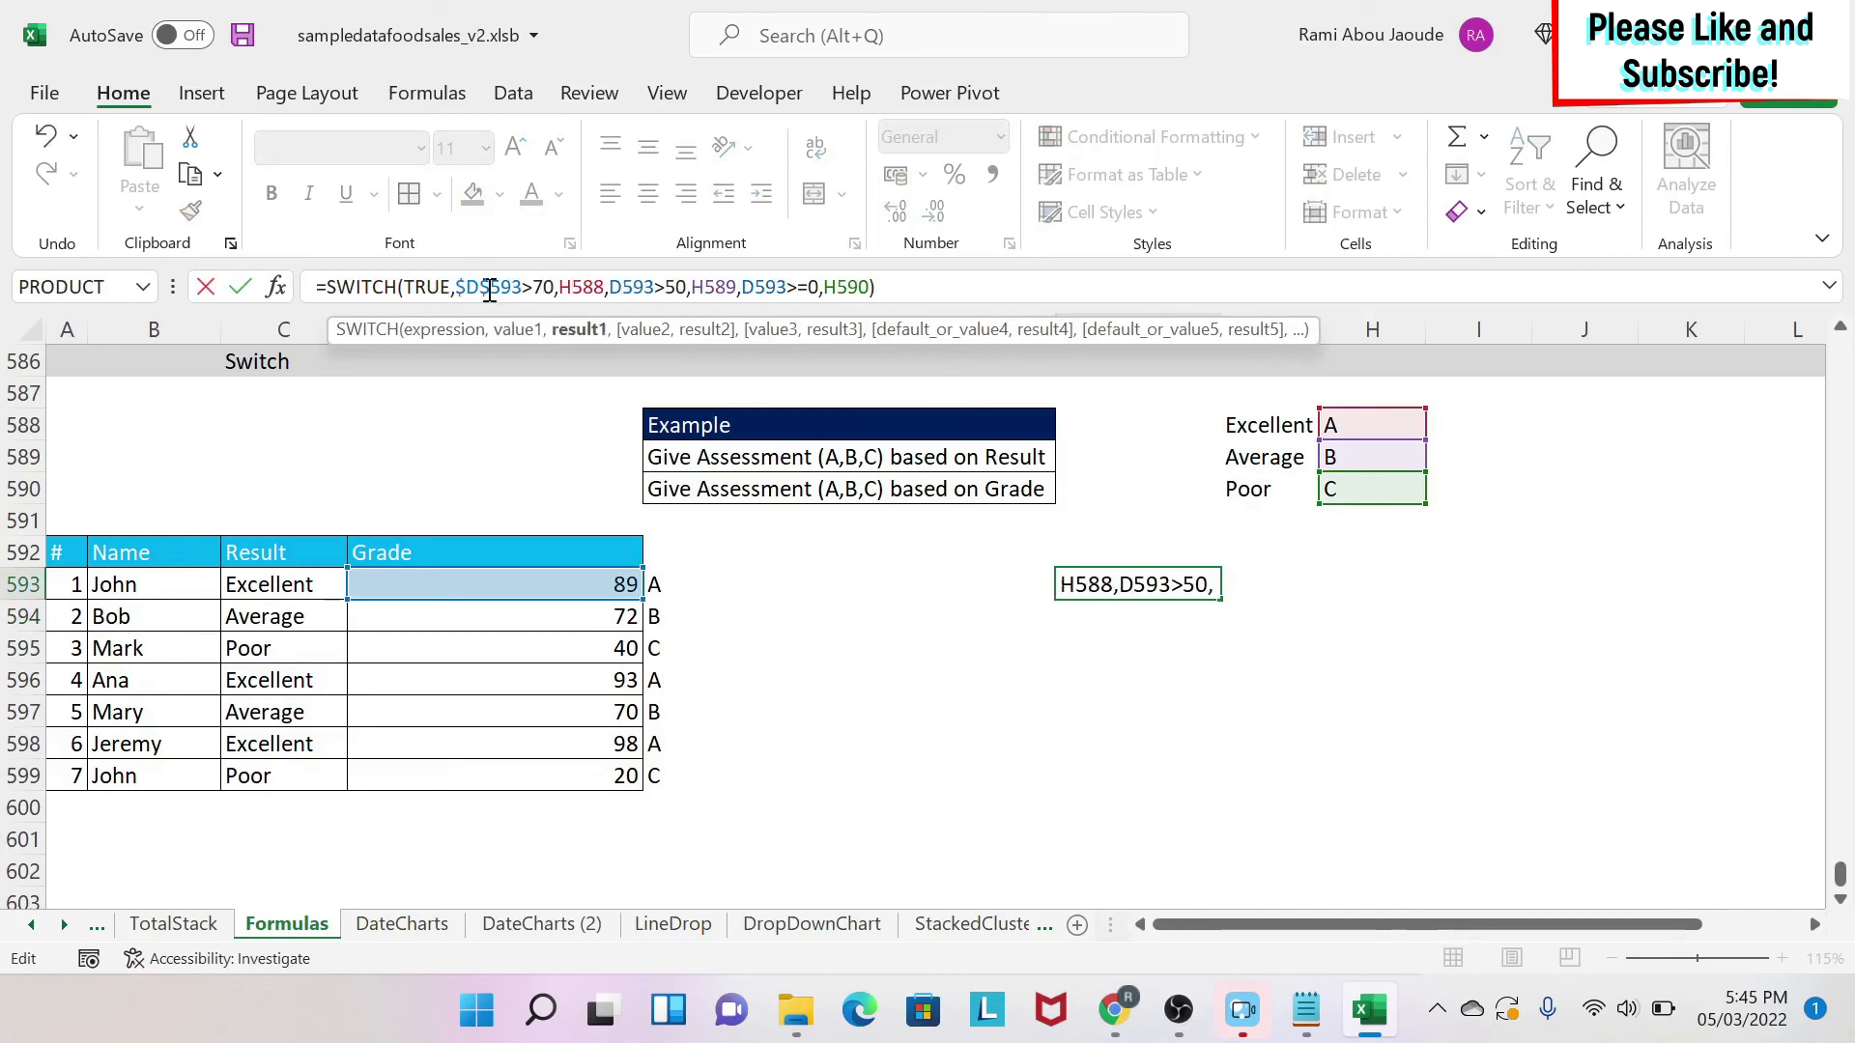
{"action": "key", "text": "ctrl+z"}
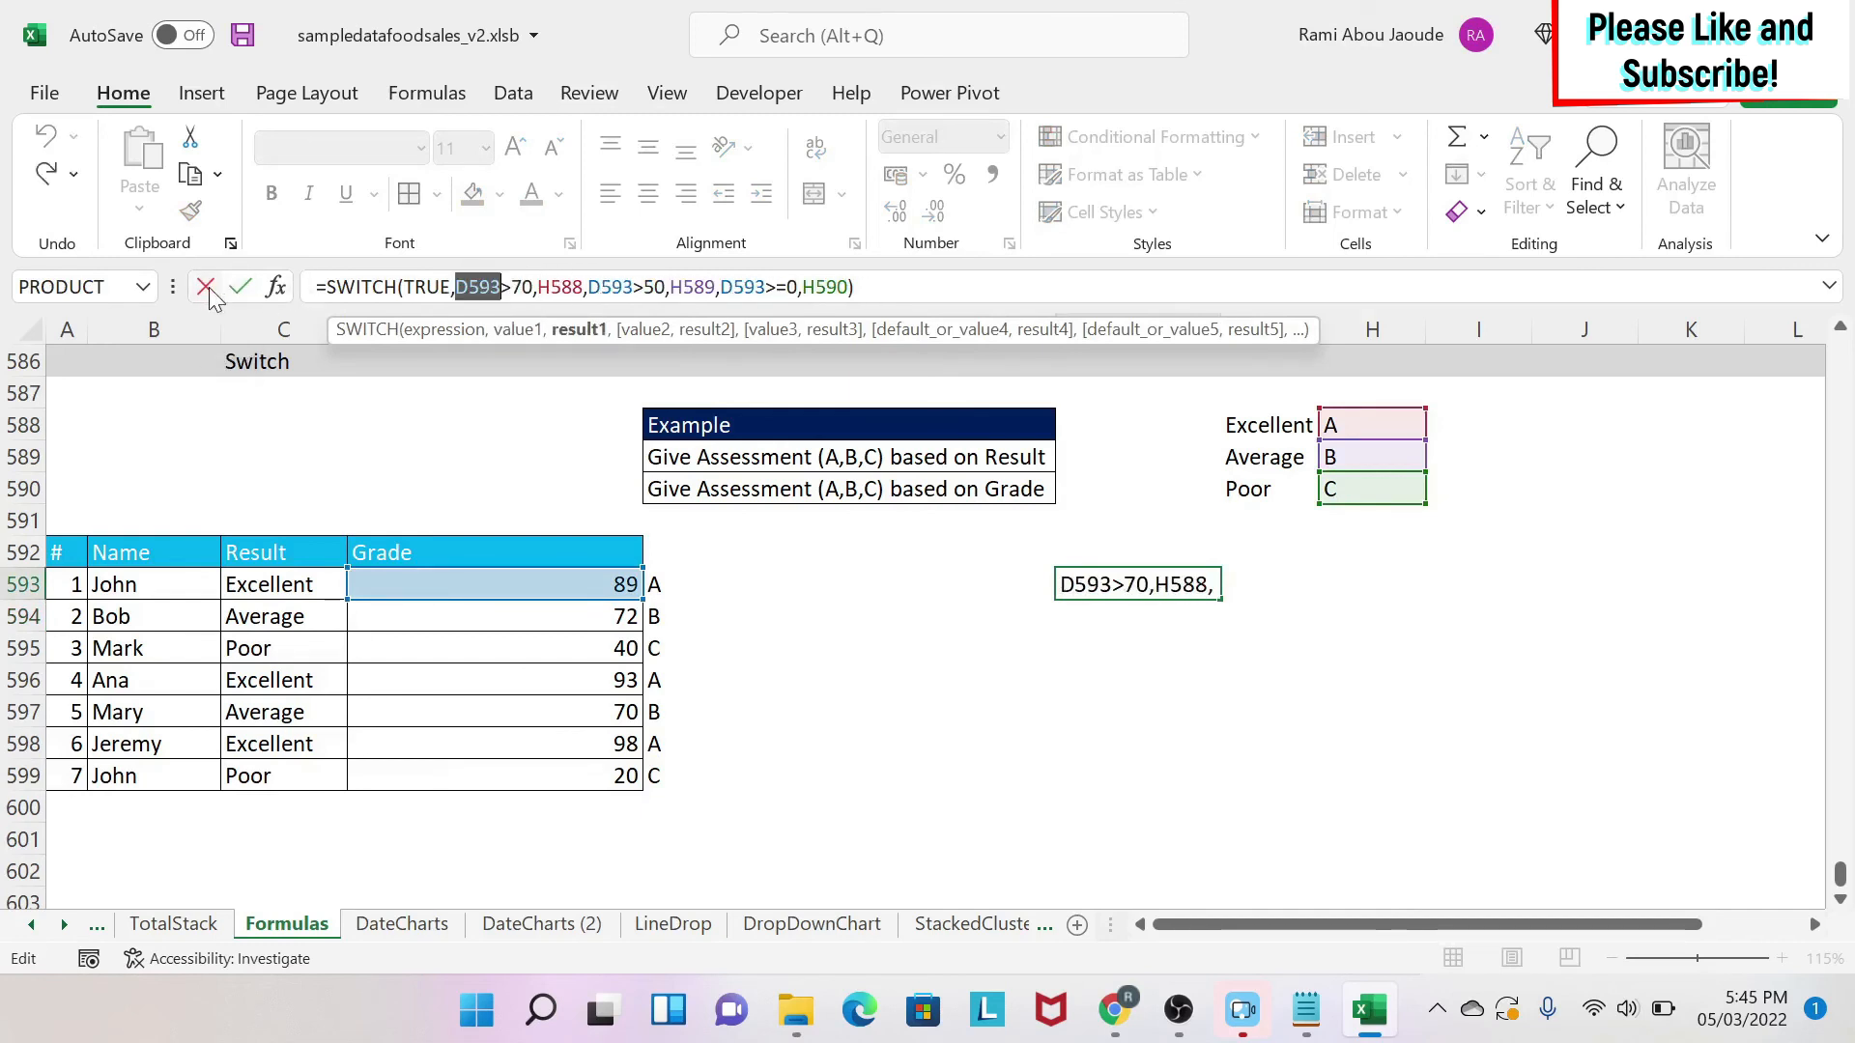
Make the H588, H589 and H590 references in F593's formula absolute and enter it.
{"action": "left_click", "coordinate": [603, 287]}
{"action": "left_click", "coordinate": [492, 286]}
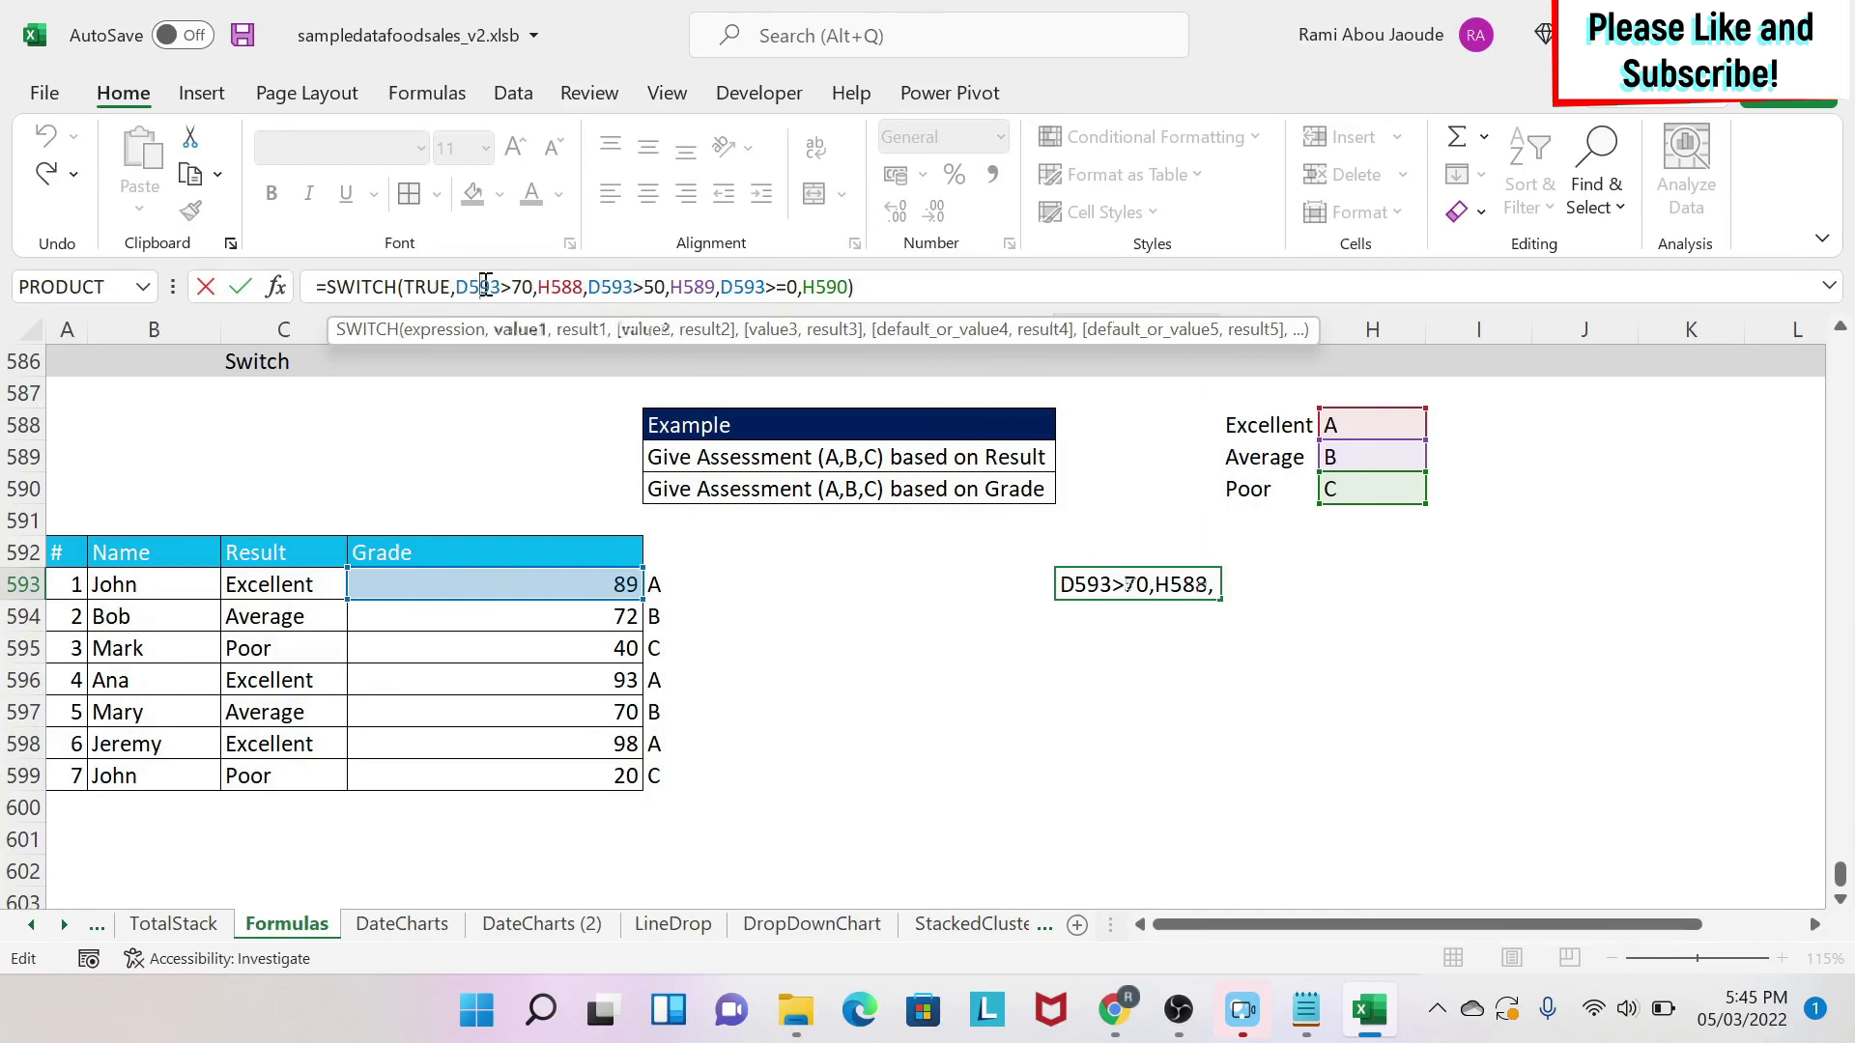
{"action": "left_click", "coordinate": [565, 287]}
{"action": "key", "text": "F4"}
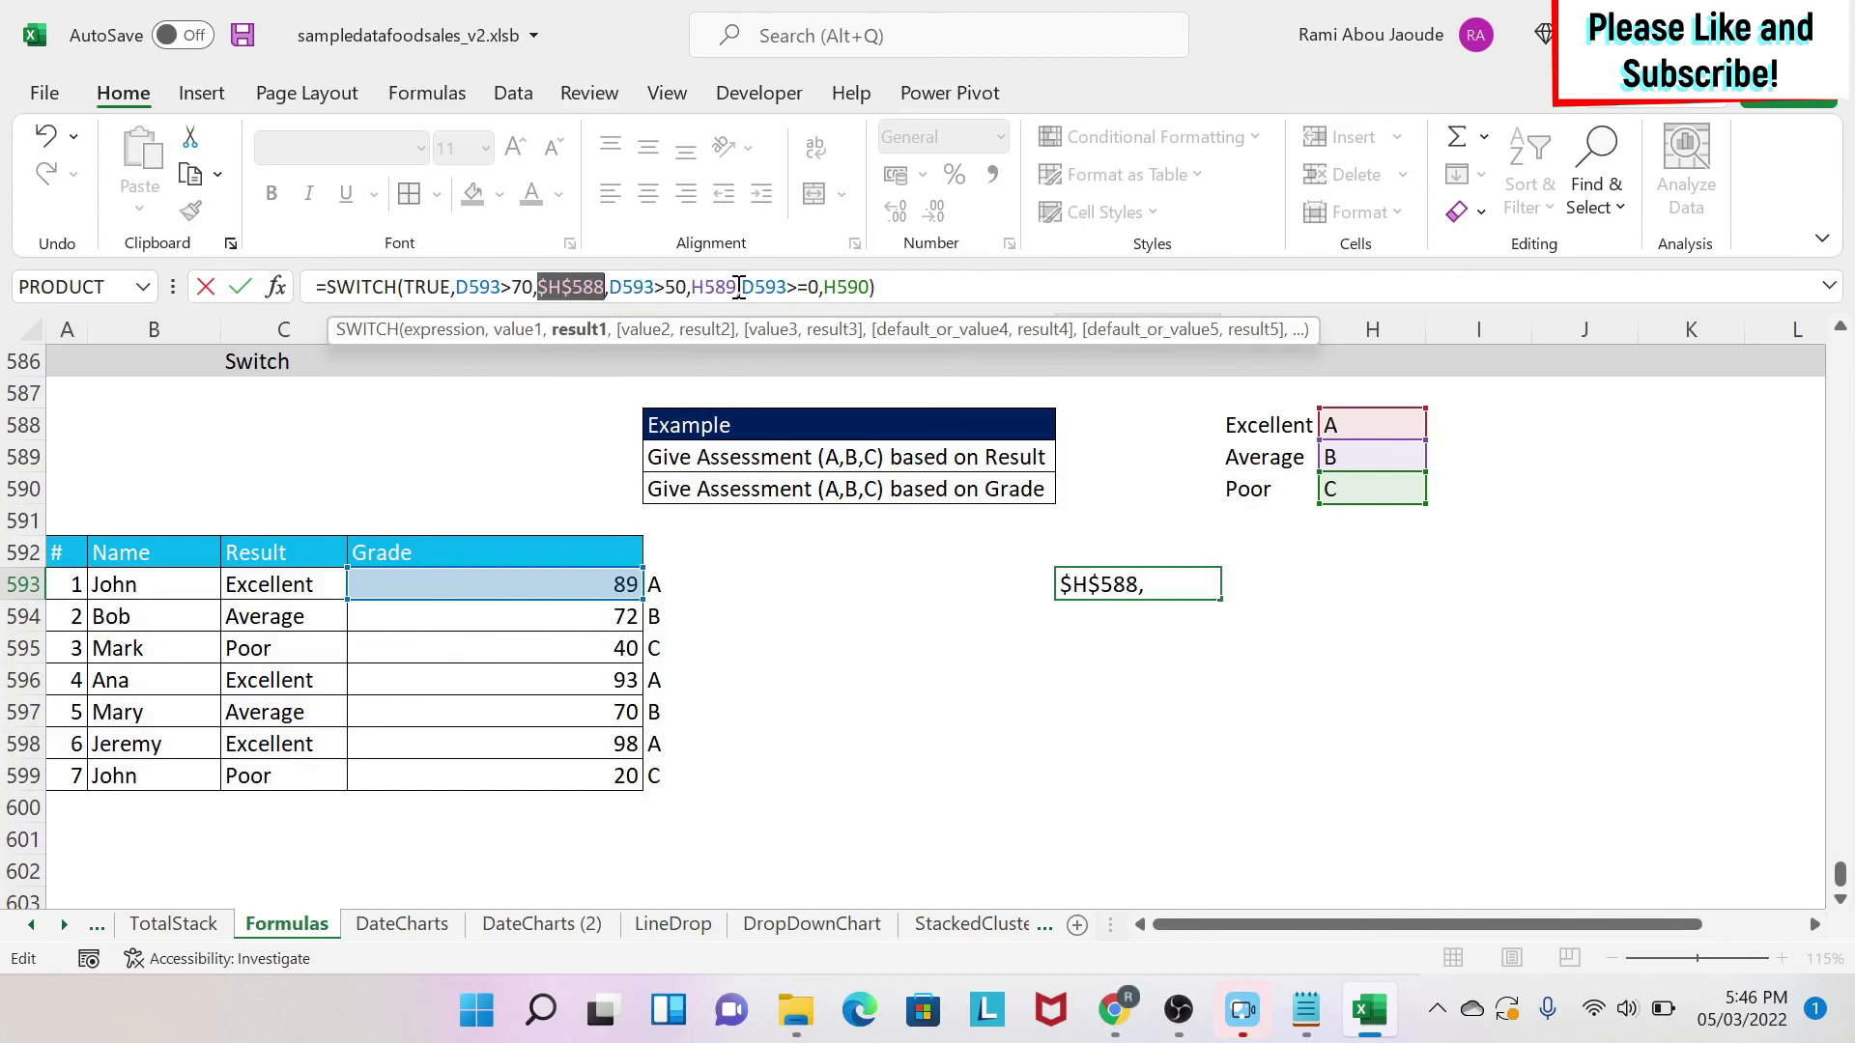
{"action": "left_click", "coordinate": [739, 288]}
{"action": "key", "text": "F4"}
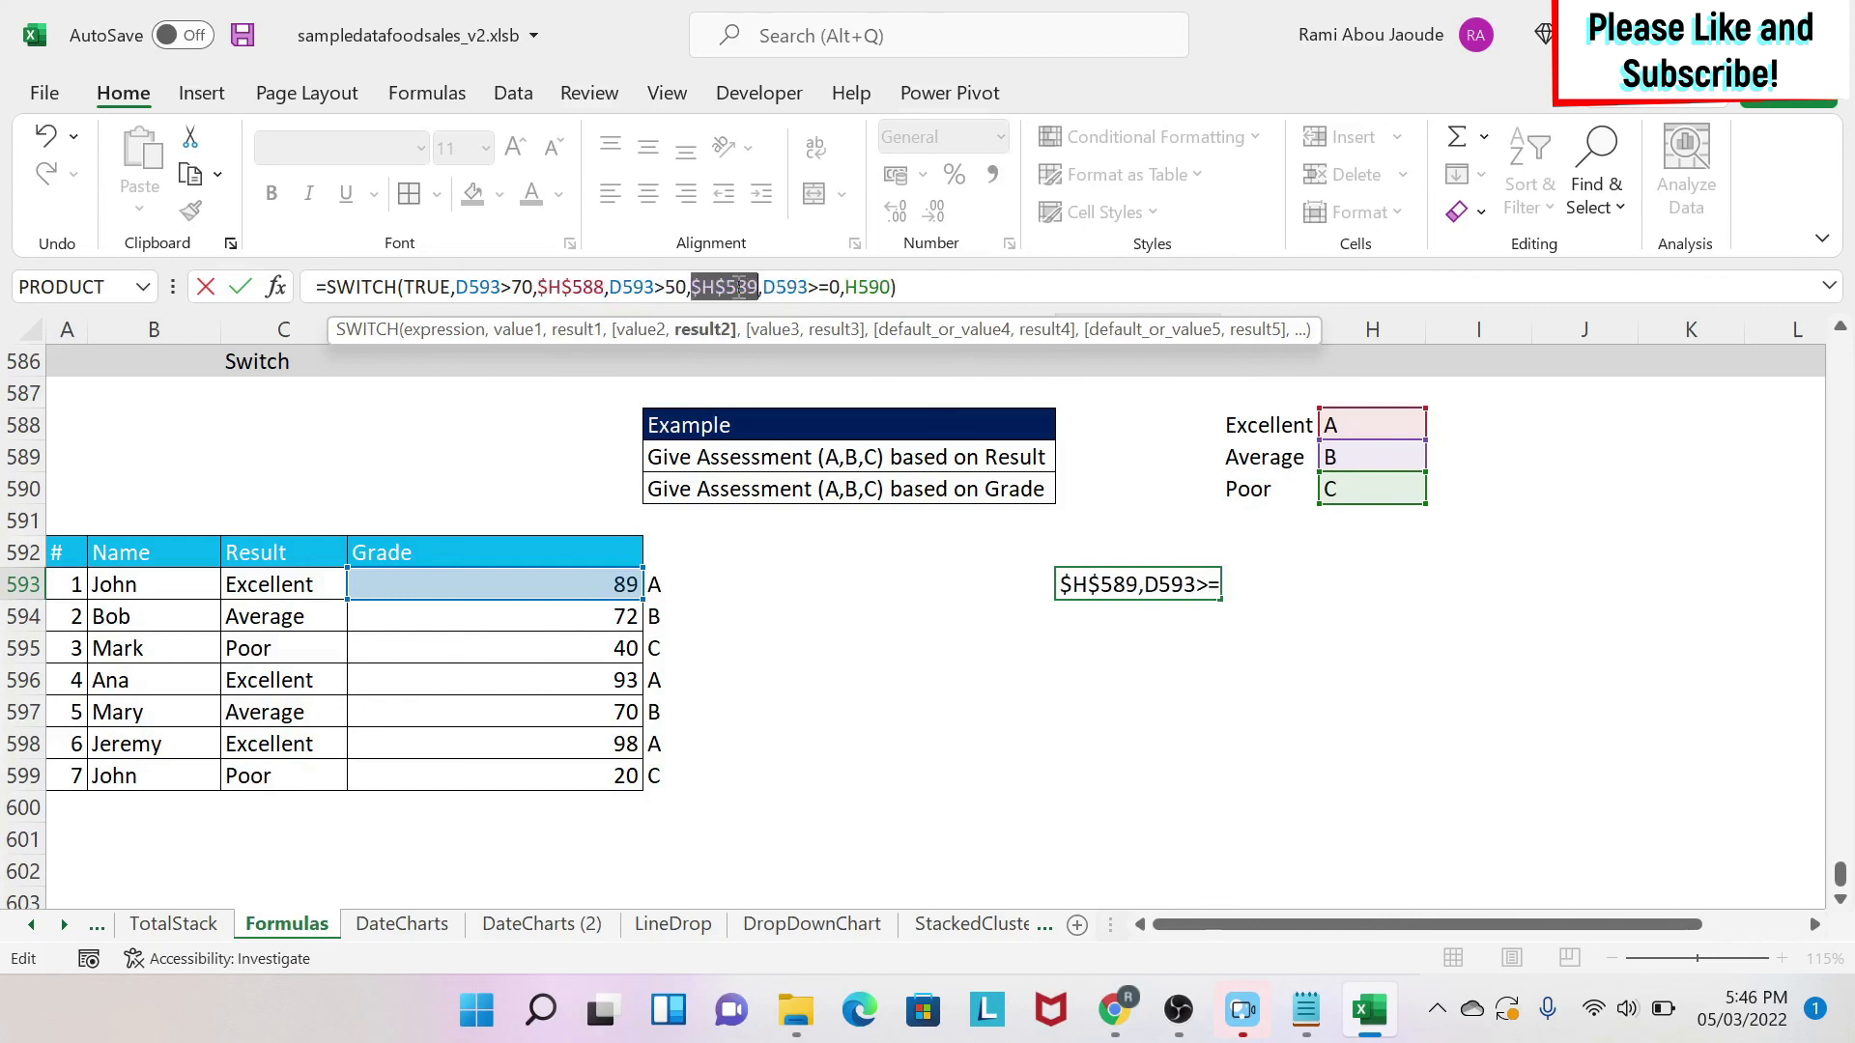
{"action": "left_click", "coordinate": [877, 302]}
{"action": "key", "text": "F4"}
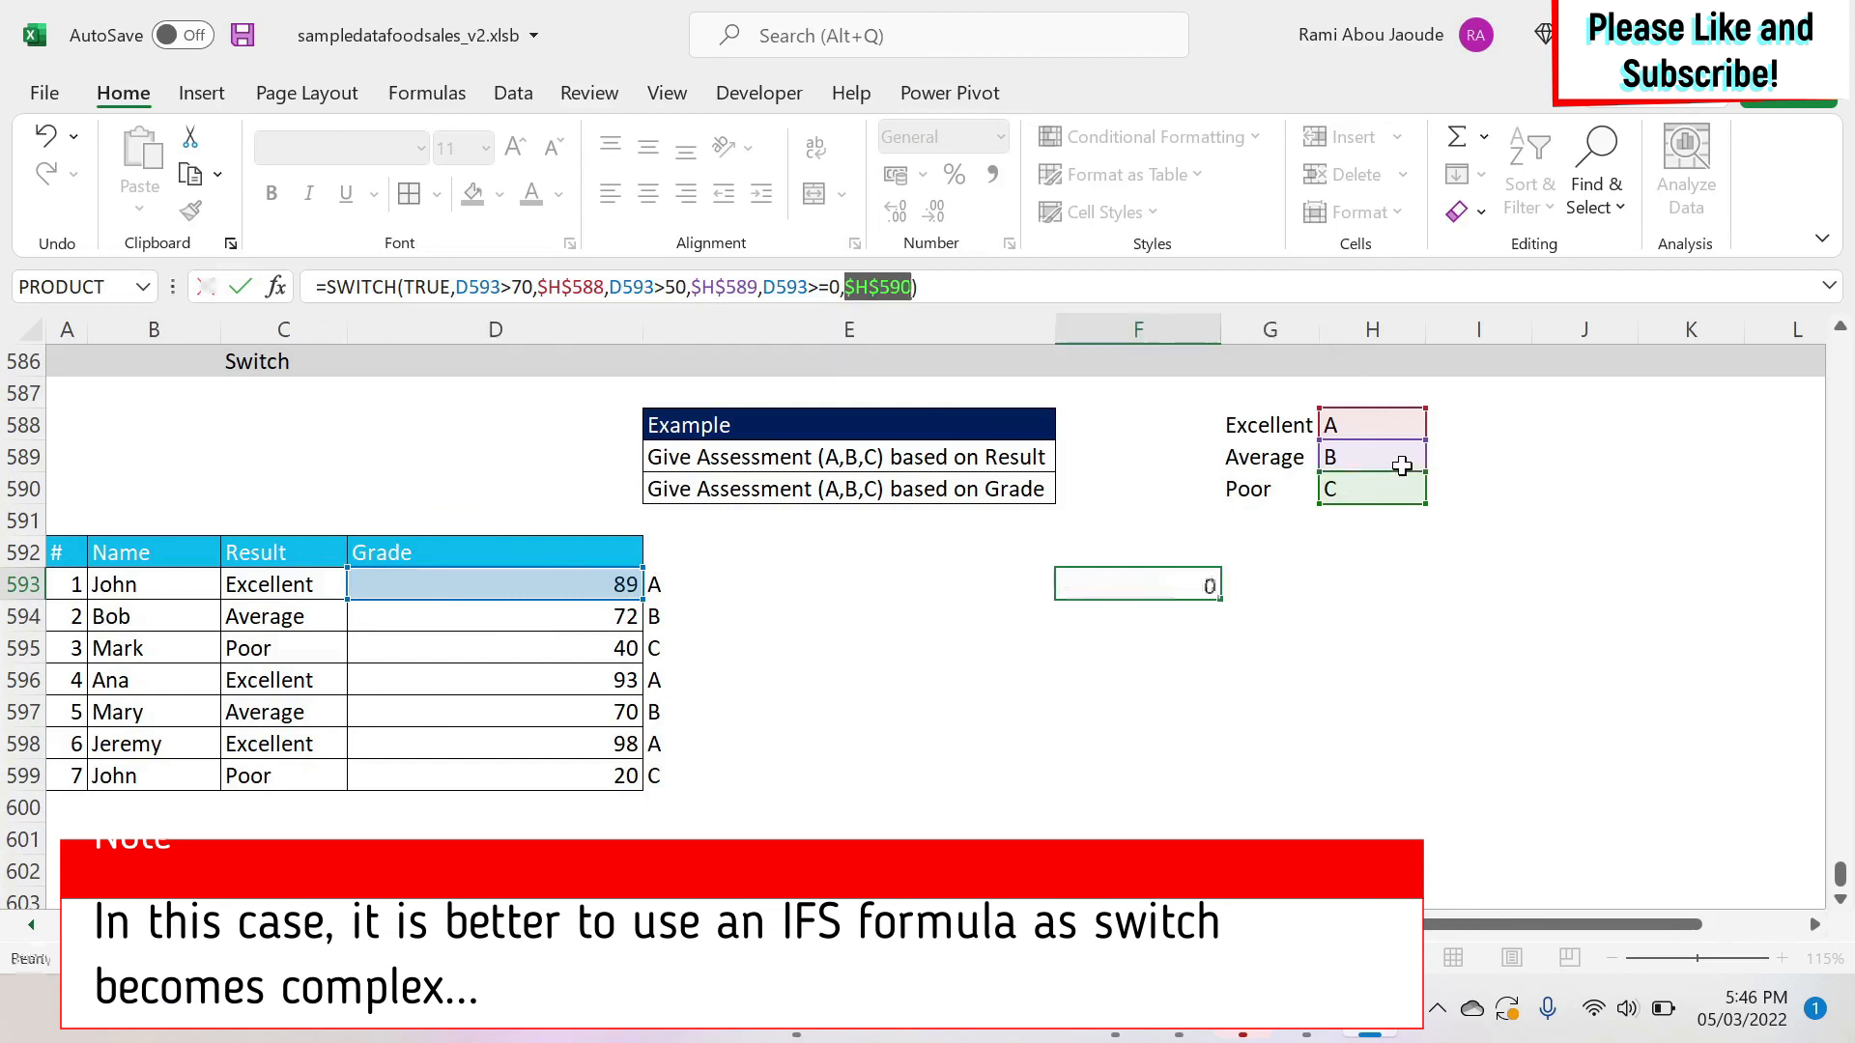
{"action": "key", "text": "Return"}
Fill the F593 formula down through F599 and check the grades it assessed.
{"action": "left_click", "coordinate": [1150, 580]}
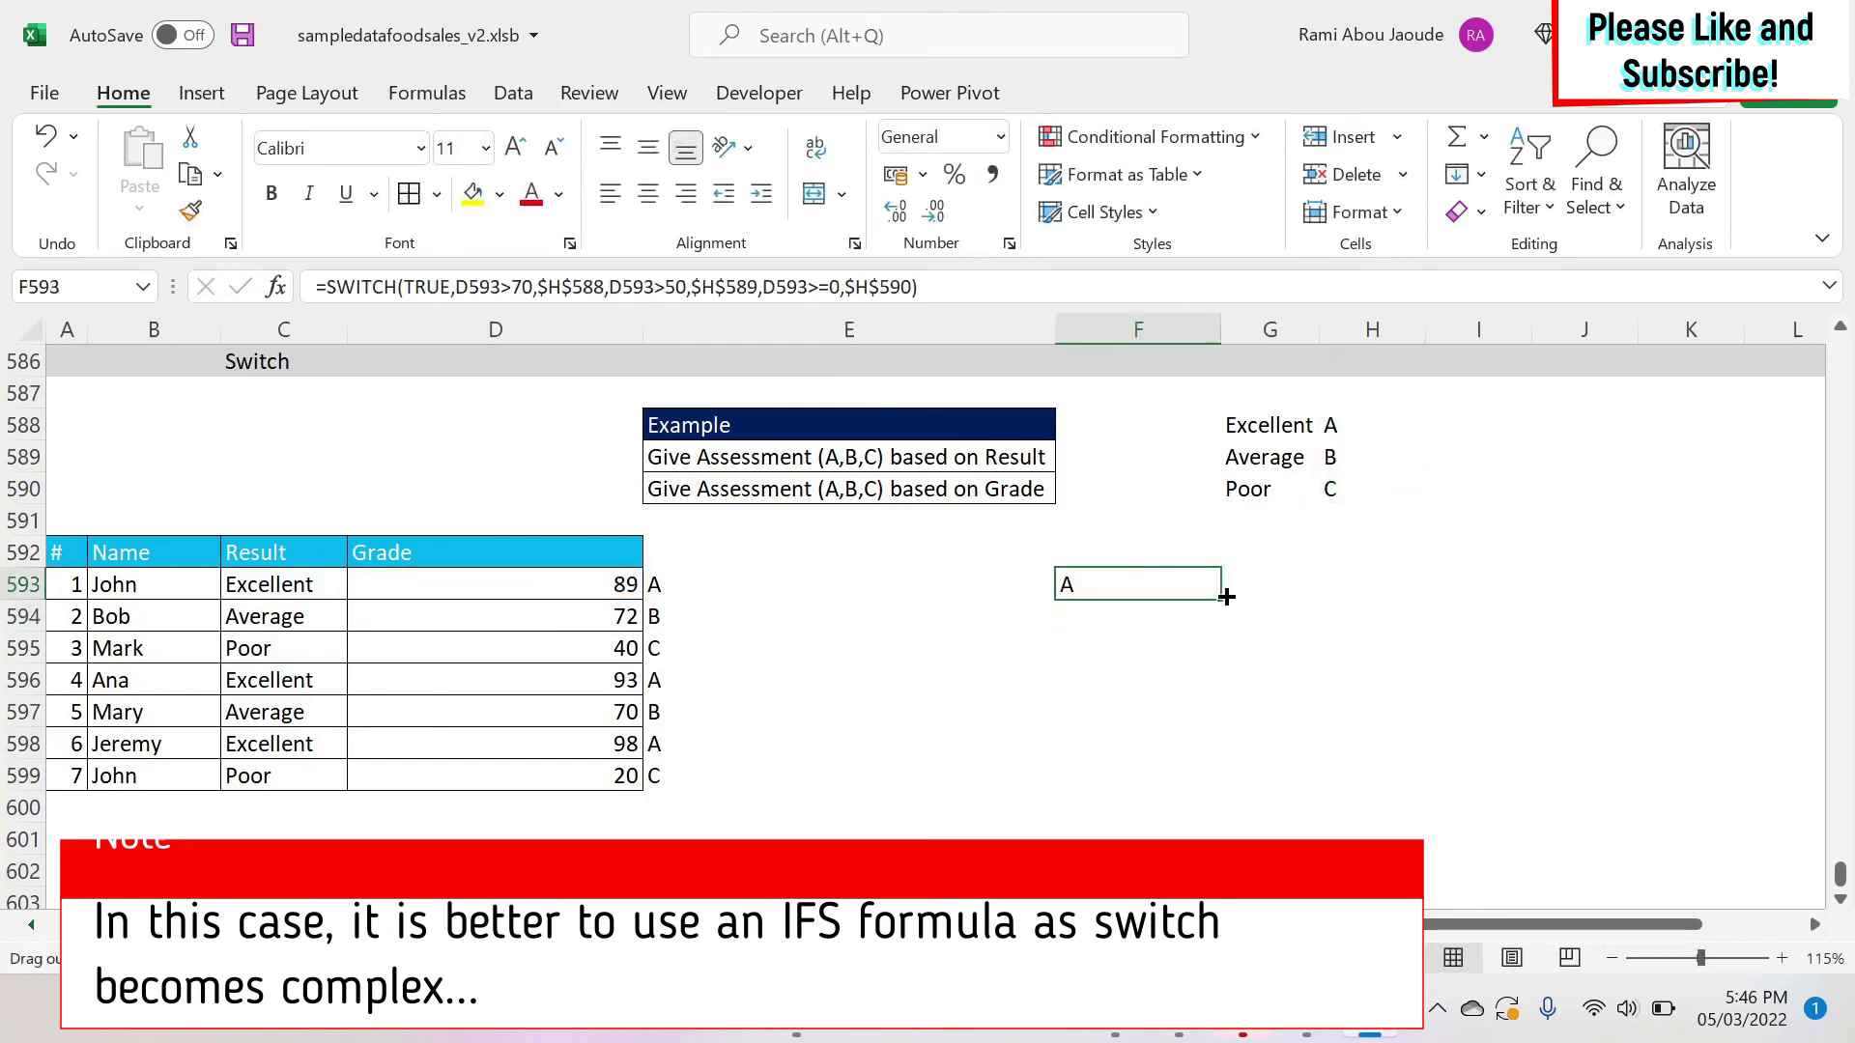
{"action": "left_click_drag", "start_coordinate": [1222, 599], "coordinate": [1184, 783]}
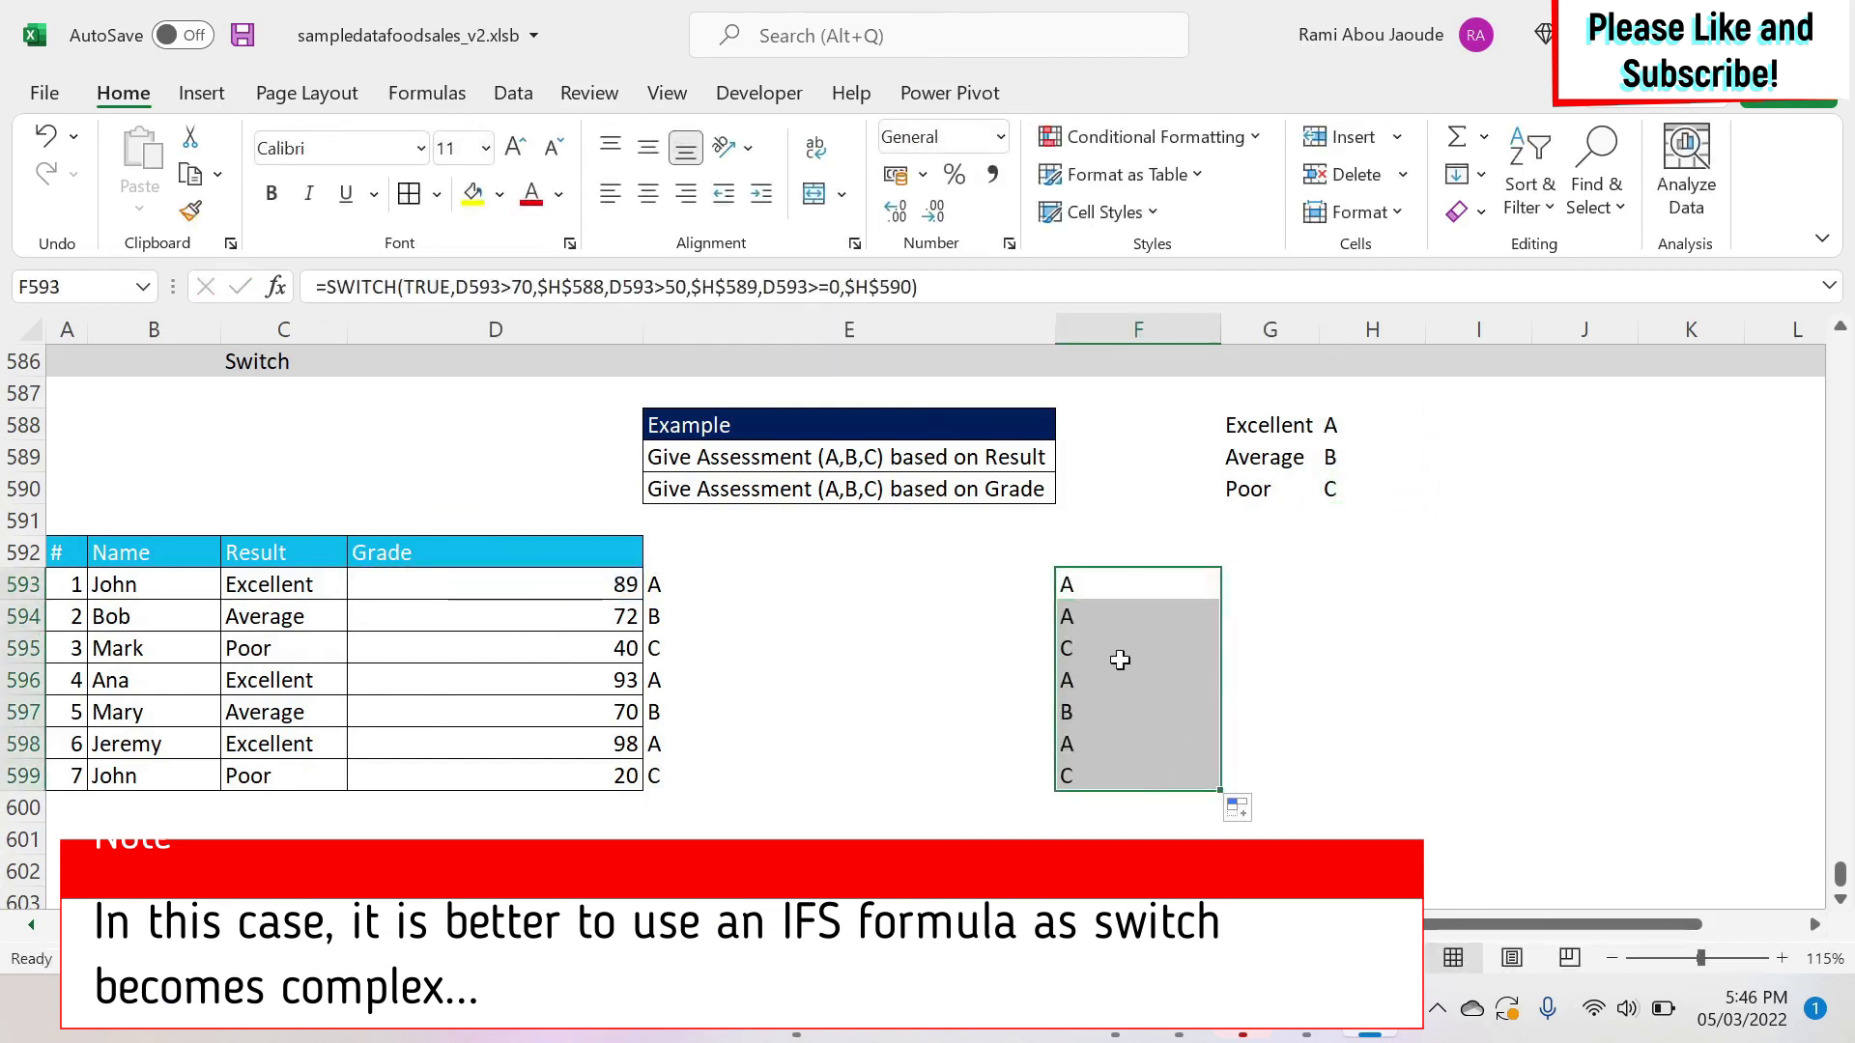
{"action": "left_click", "coordinate": [588, 616]}
{"action": "left_click_drag", "start_coordinate": [592, 590], "coordinate": [588, 626]}
{"action": "left_click", "coordinate": [587, 643]}
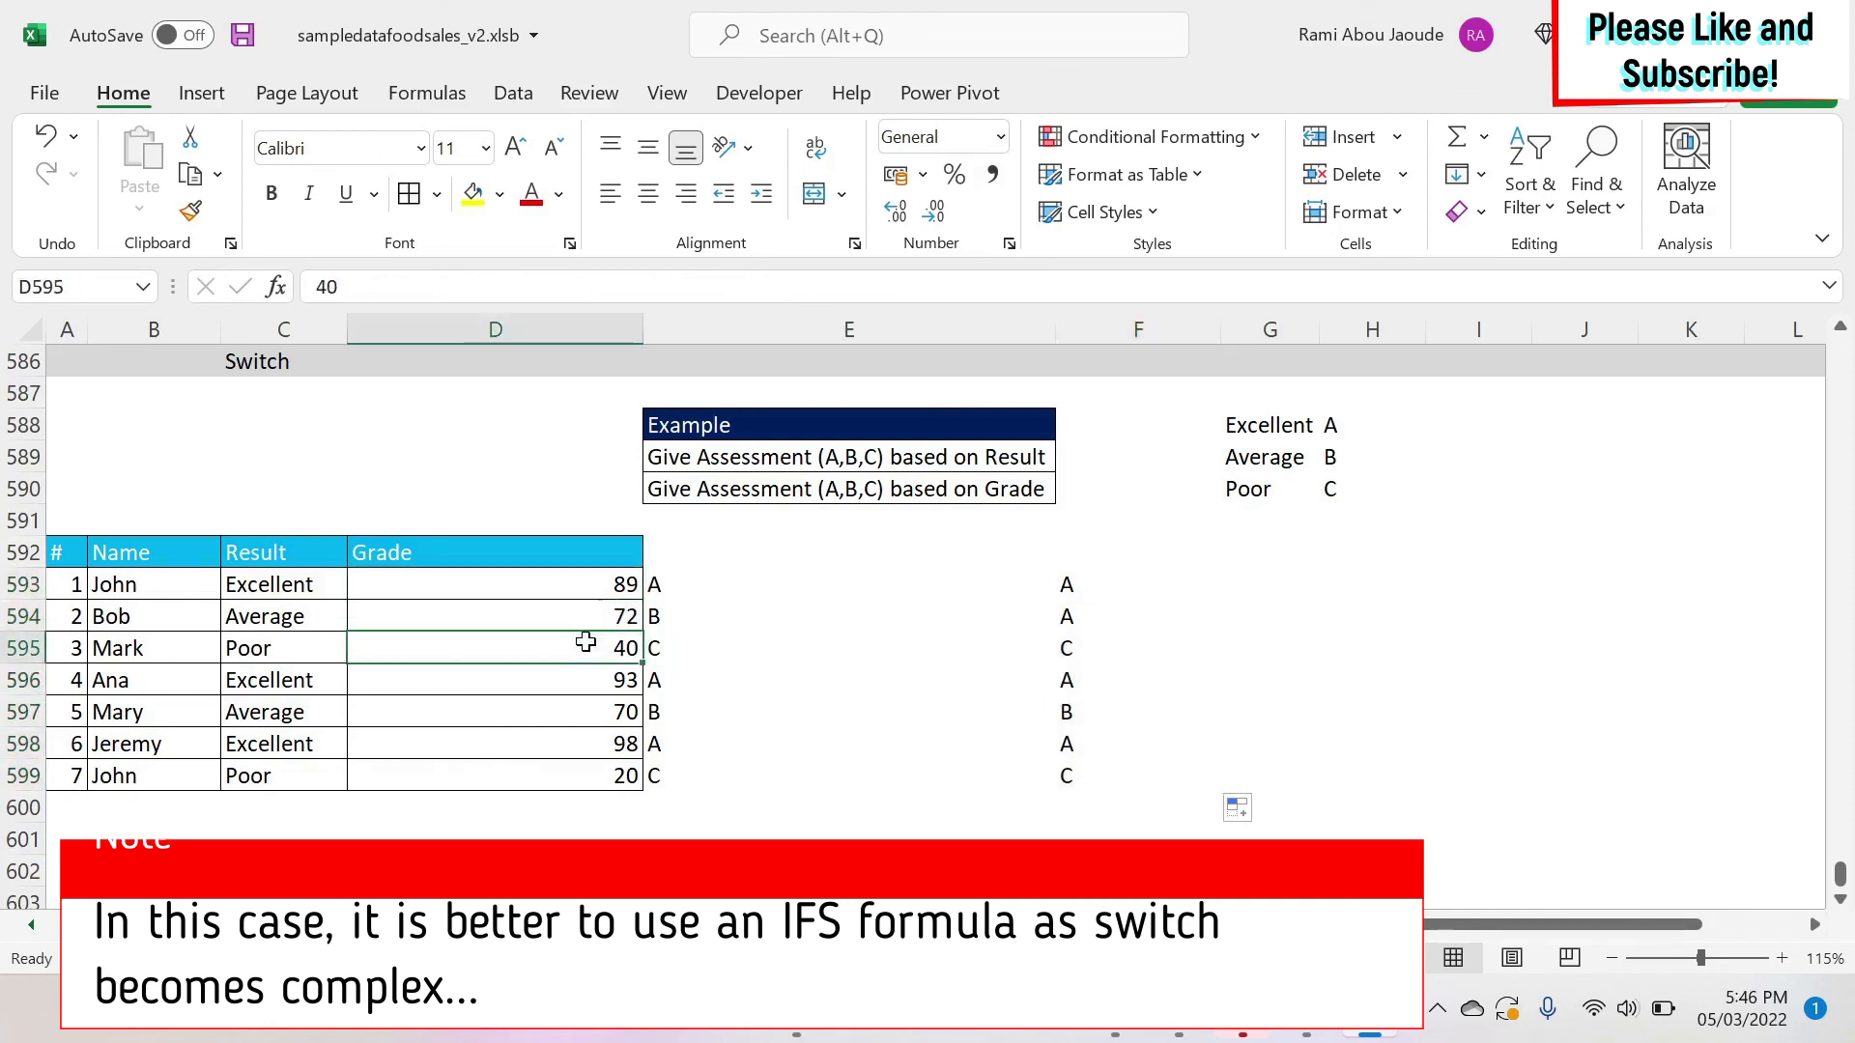